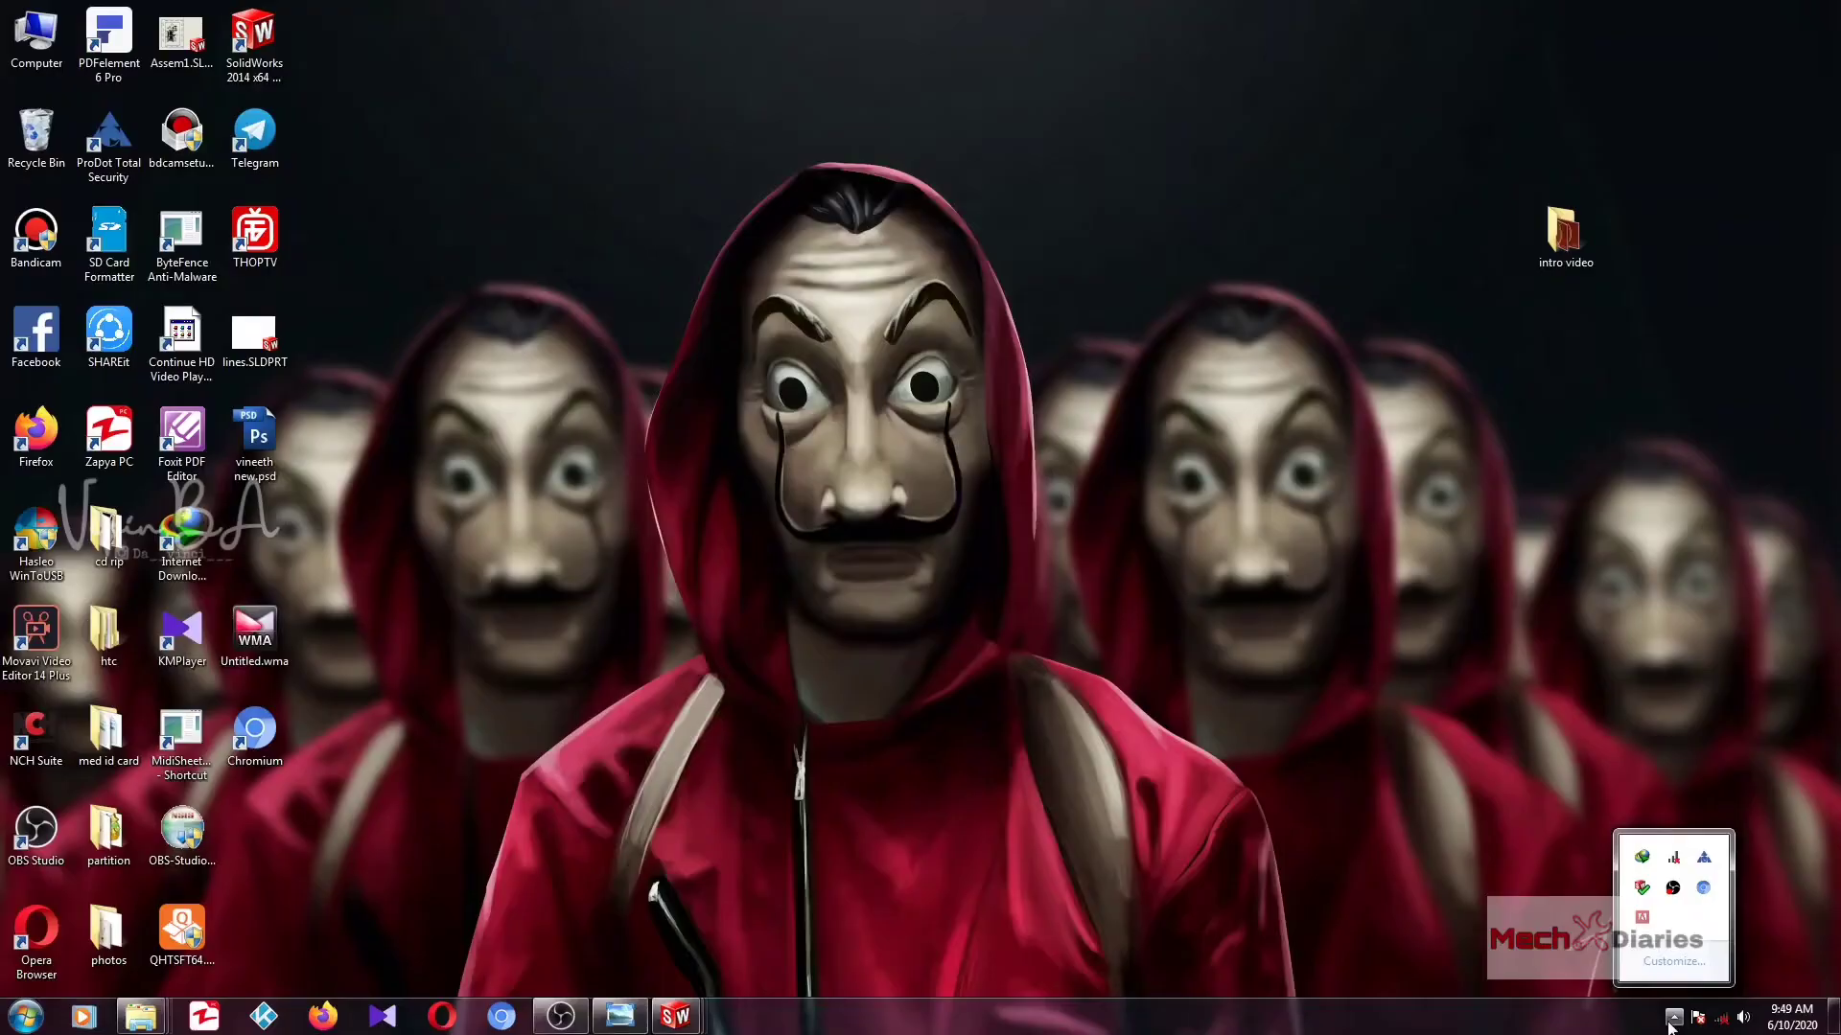
# Dismiss the tray popup and show thumbnails of the three open SolidWorks windows.
pyautogui.click(1328, 768)
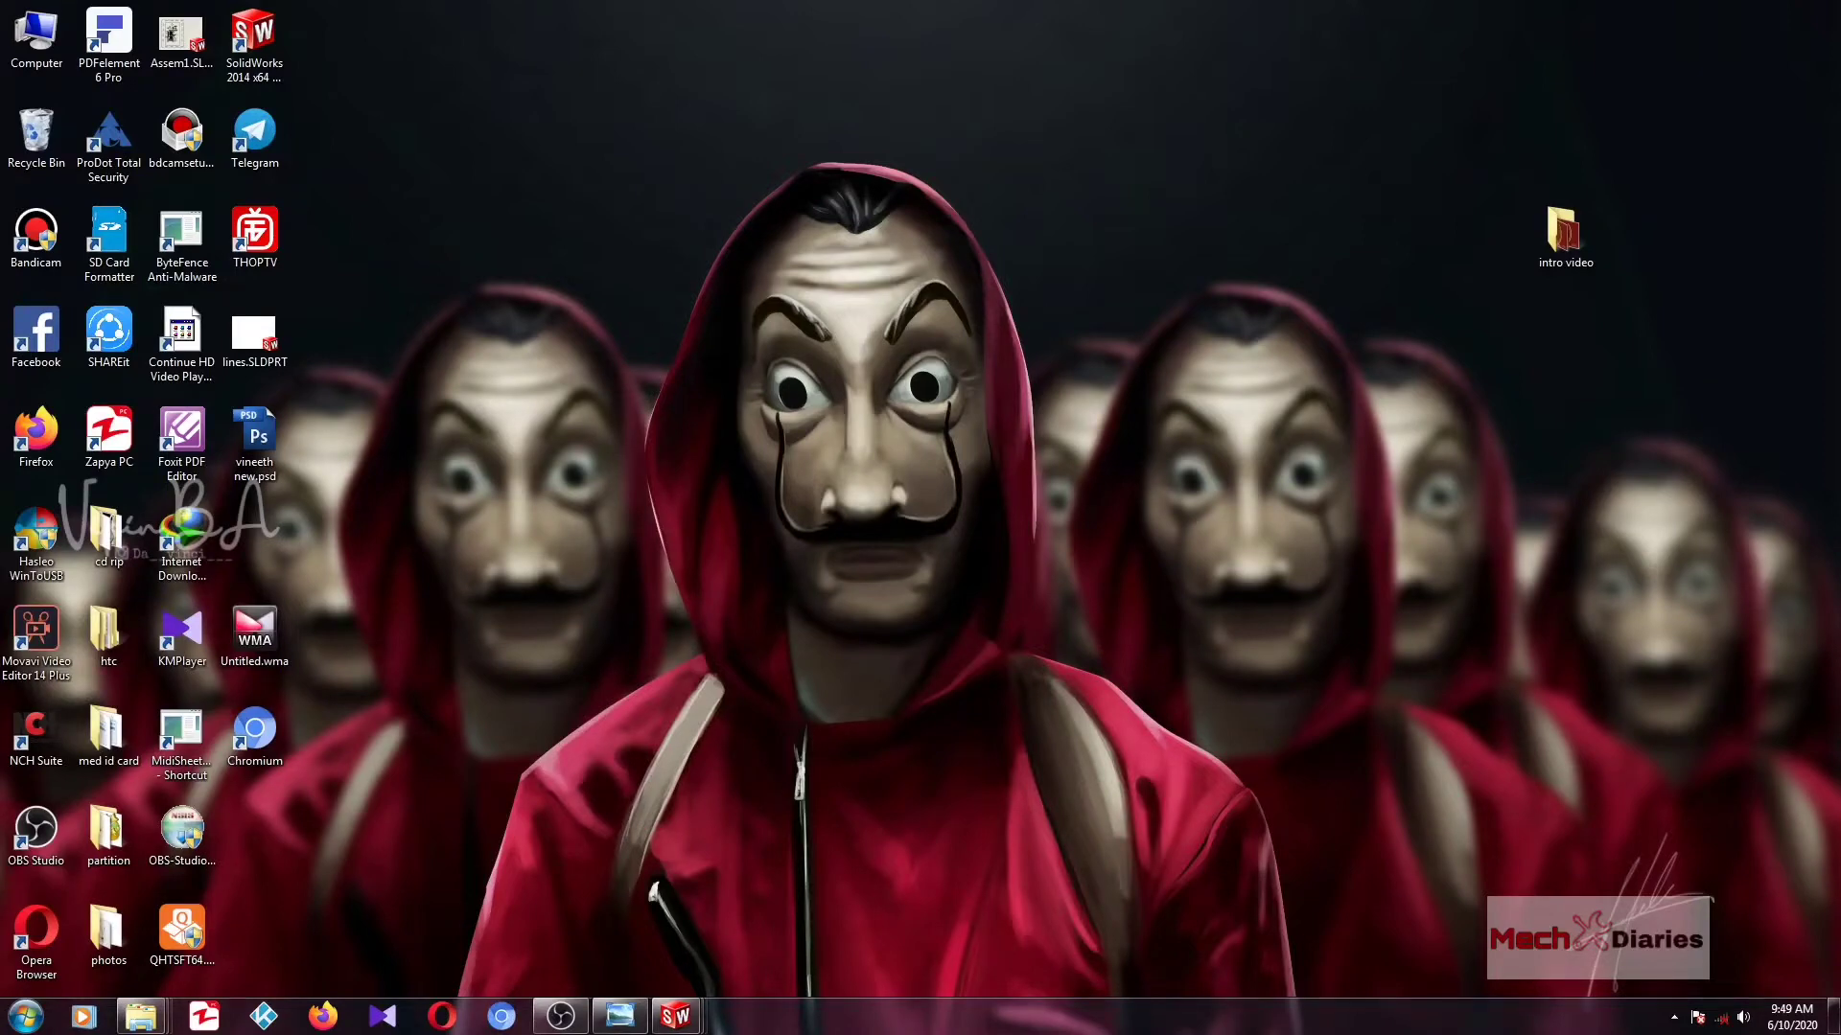
pyautogui.click(676, 1016)
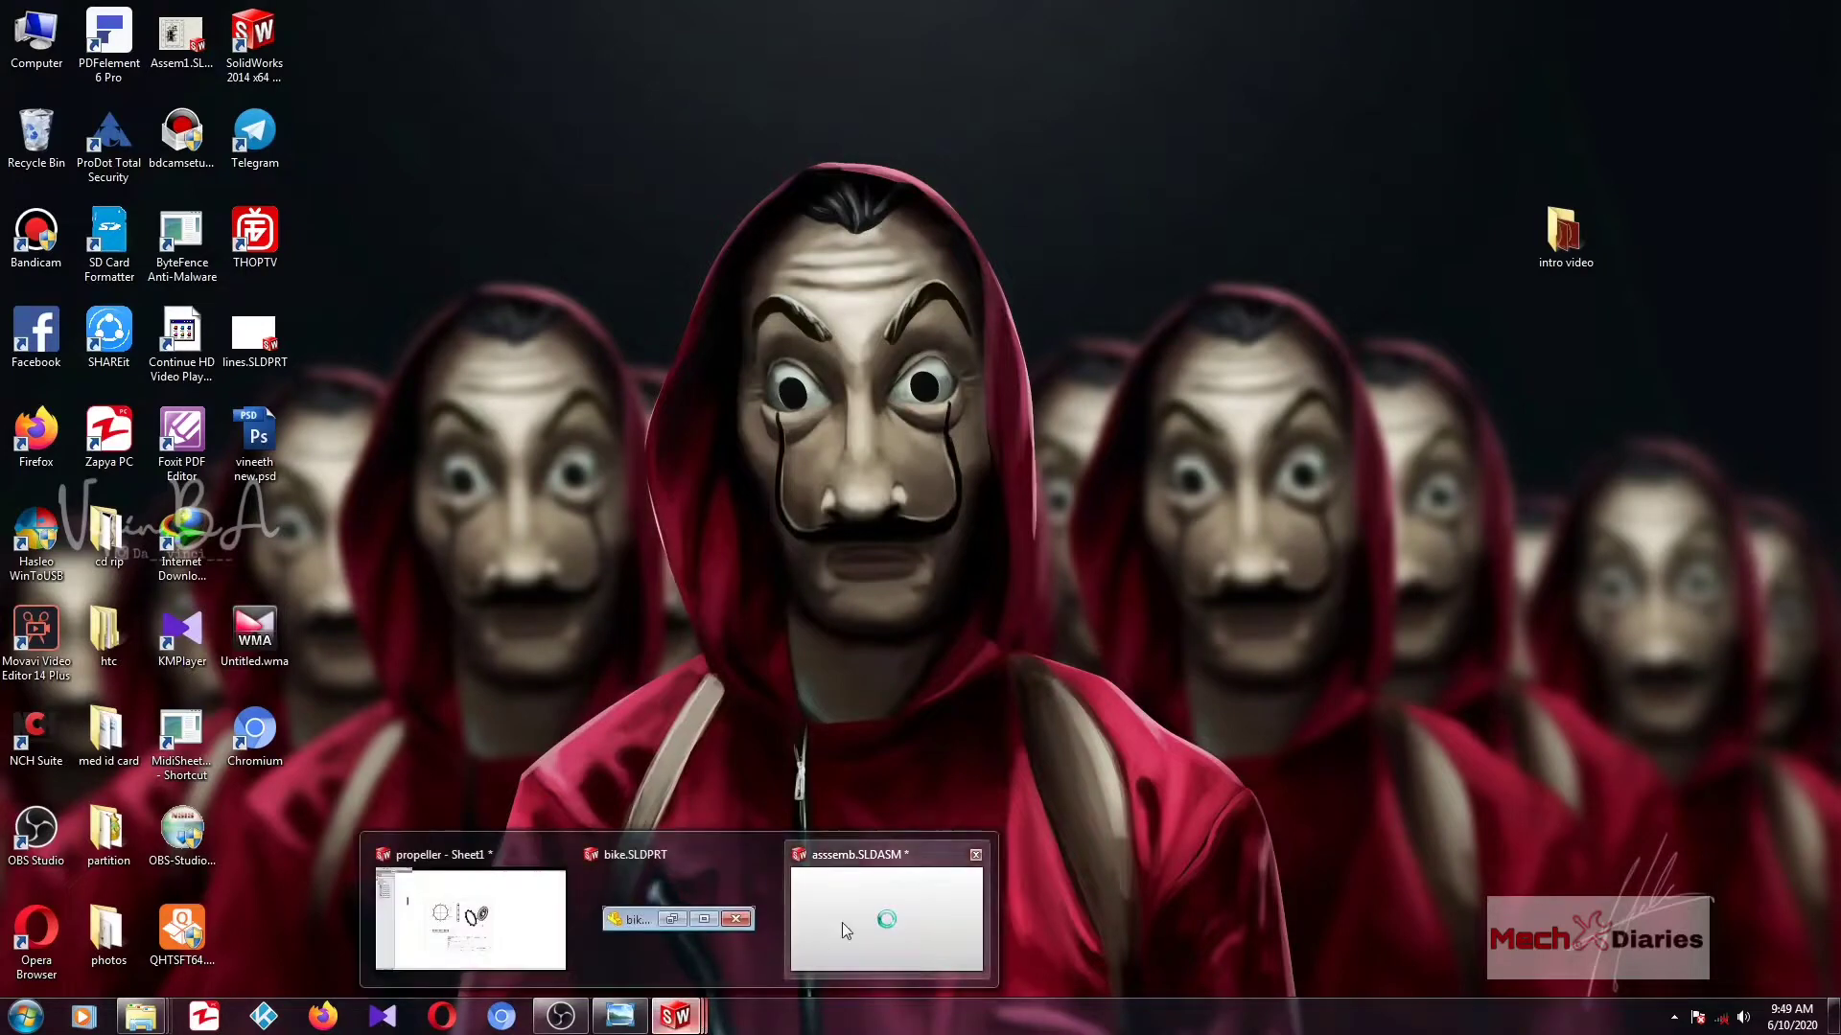
# Switch to the assemb.SLDASM pedal-boat assembly window.
pyautogui.click(923, 922)
pyautogui.click(174, 15)
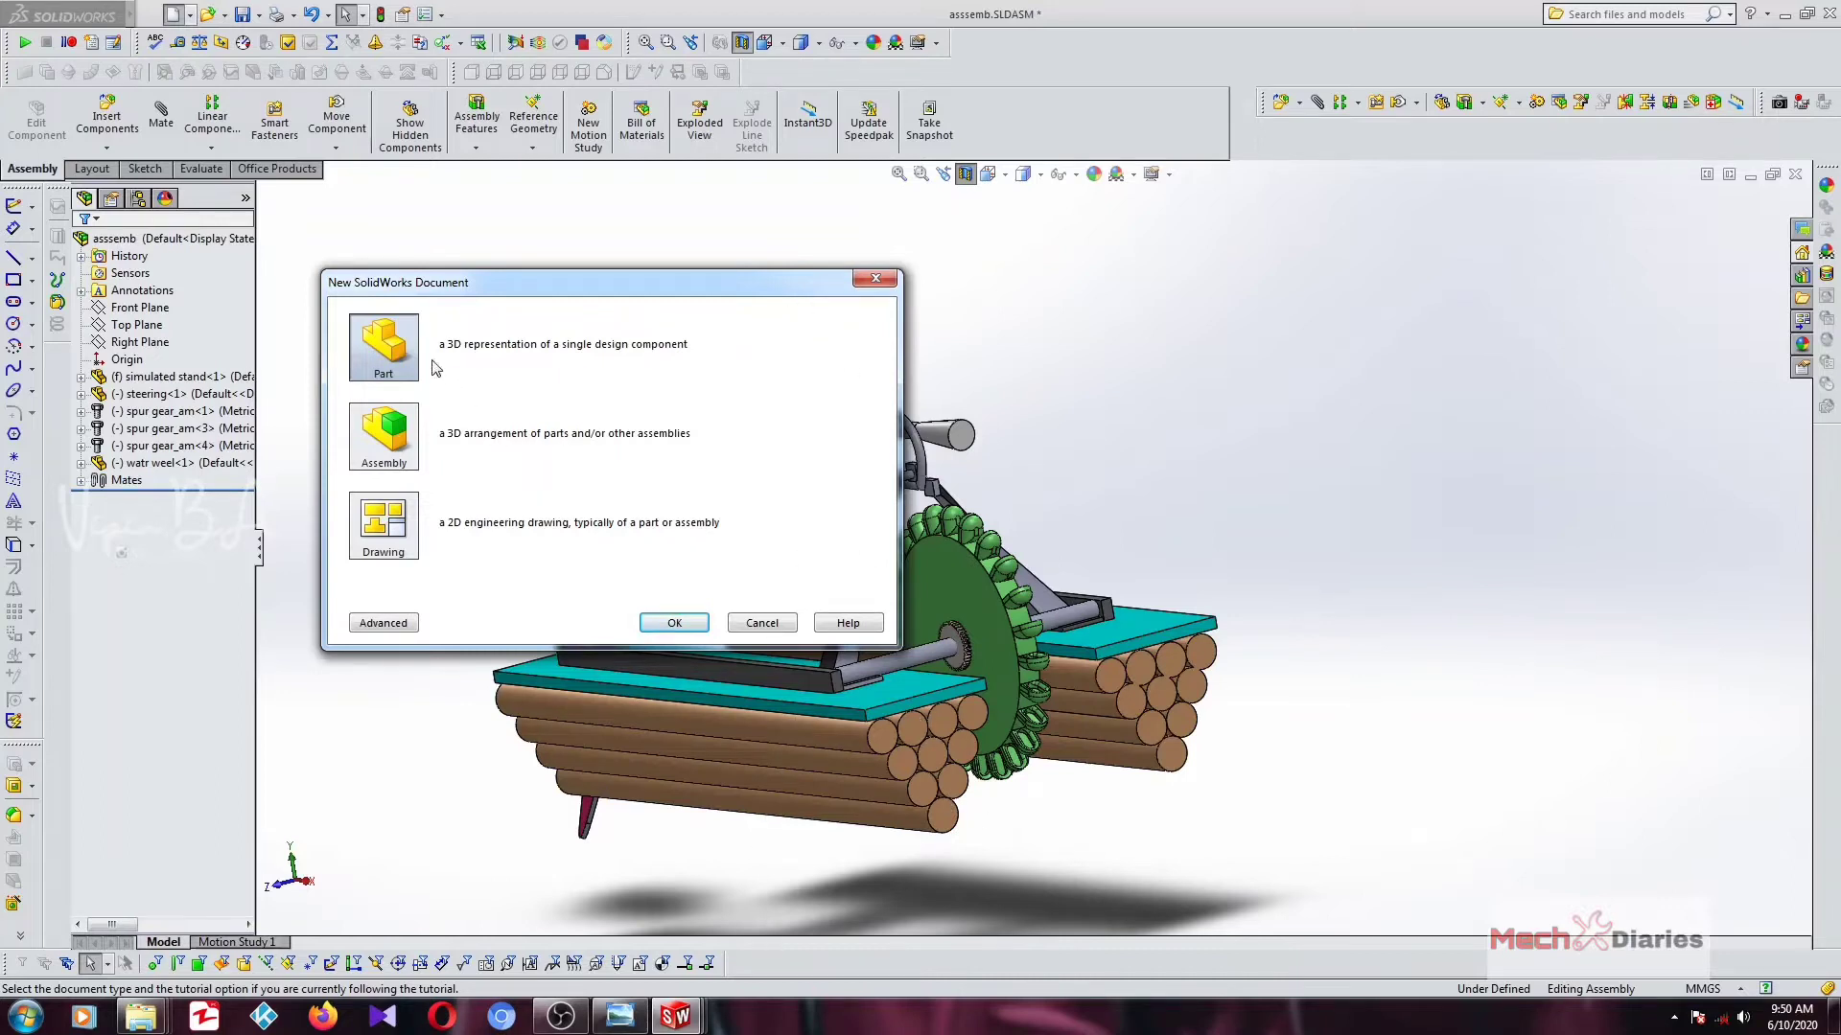
# Dismiss the New Document dialog, minimize the assembly, then view and minimize the propeller drawing.
pyautogui.click(888, 284)
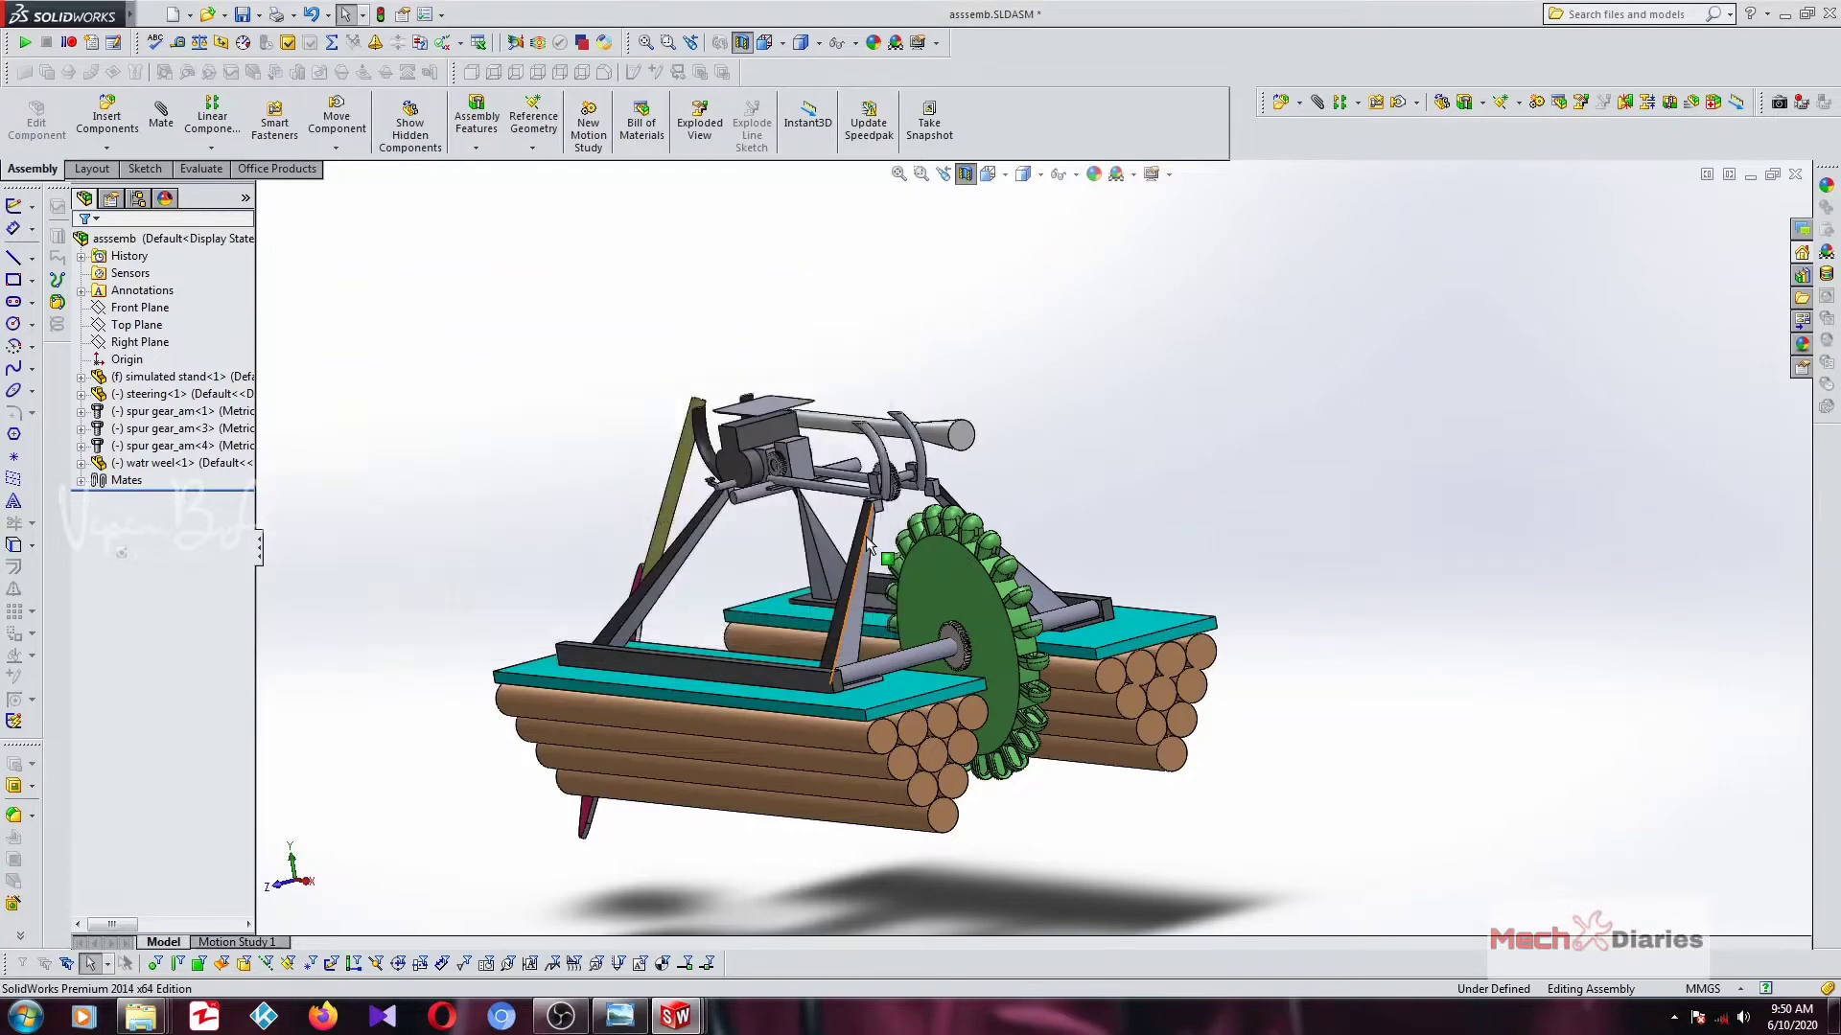
pyautogui.click(1751, 176)
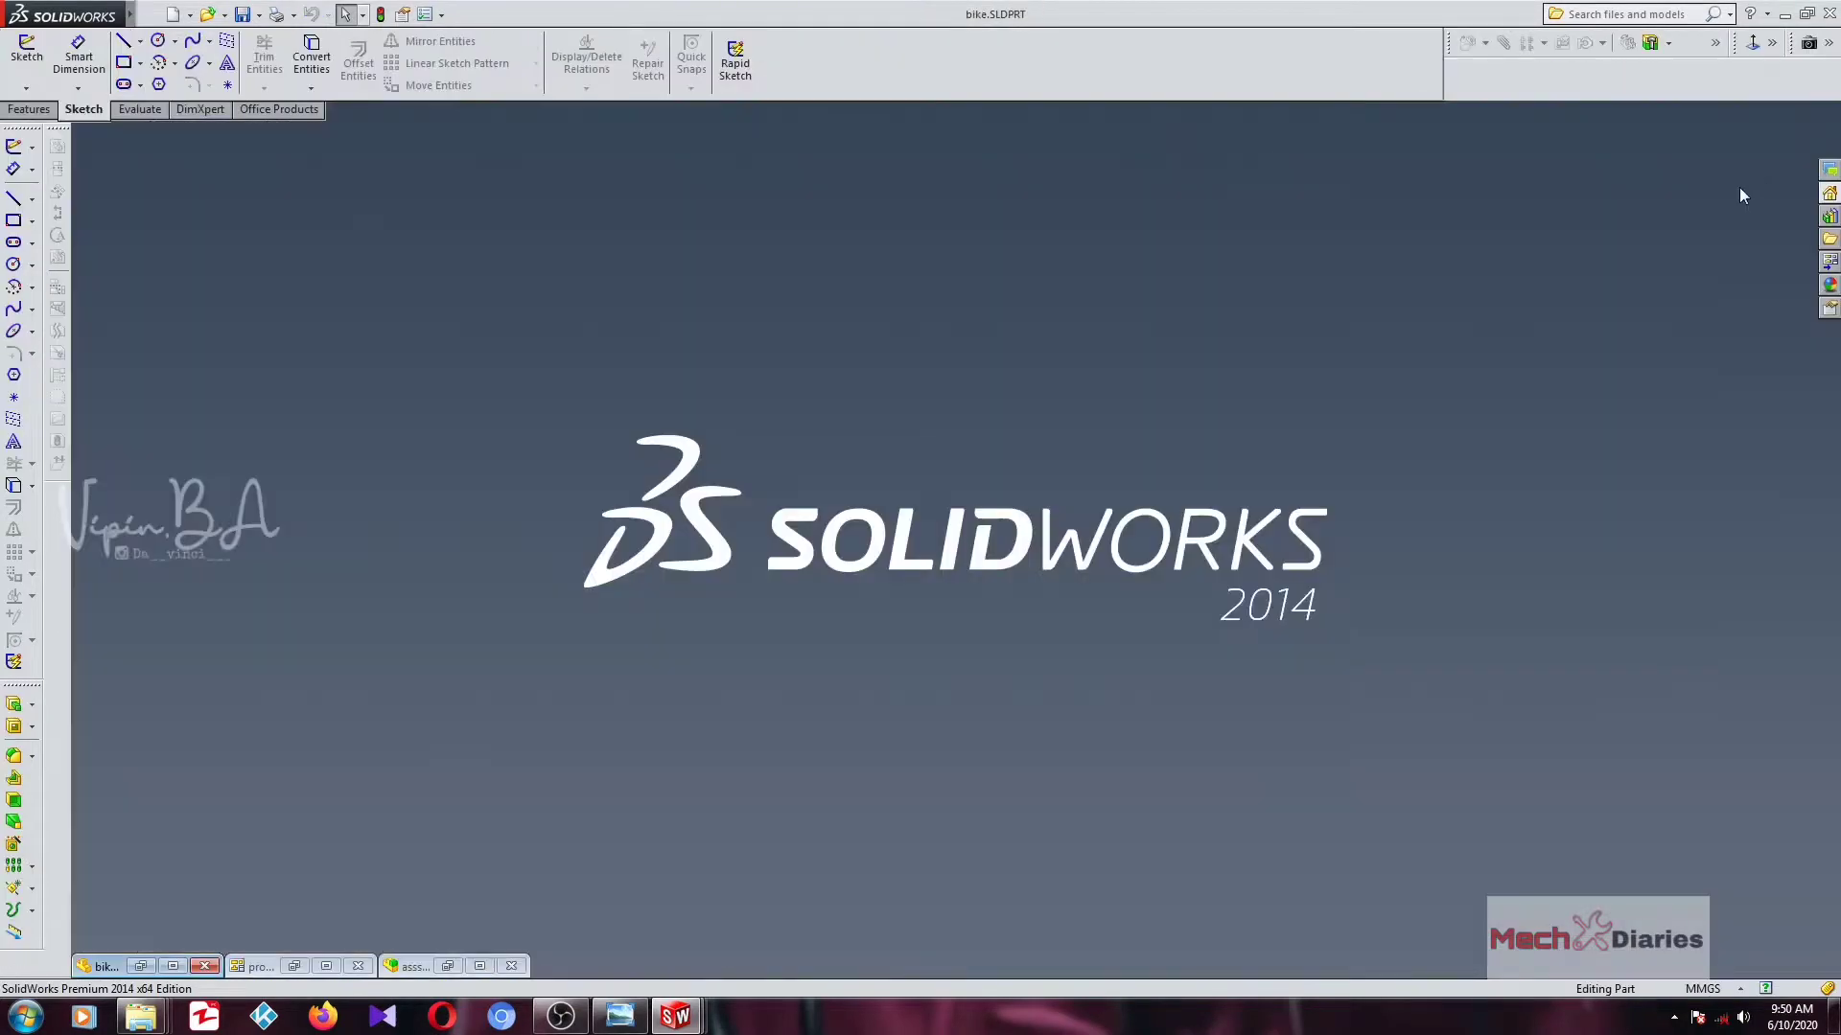
pyautogui.click(267, 968)
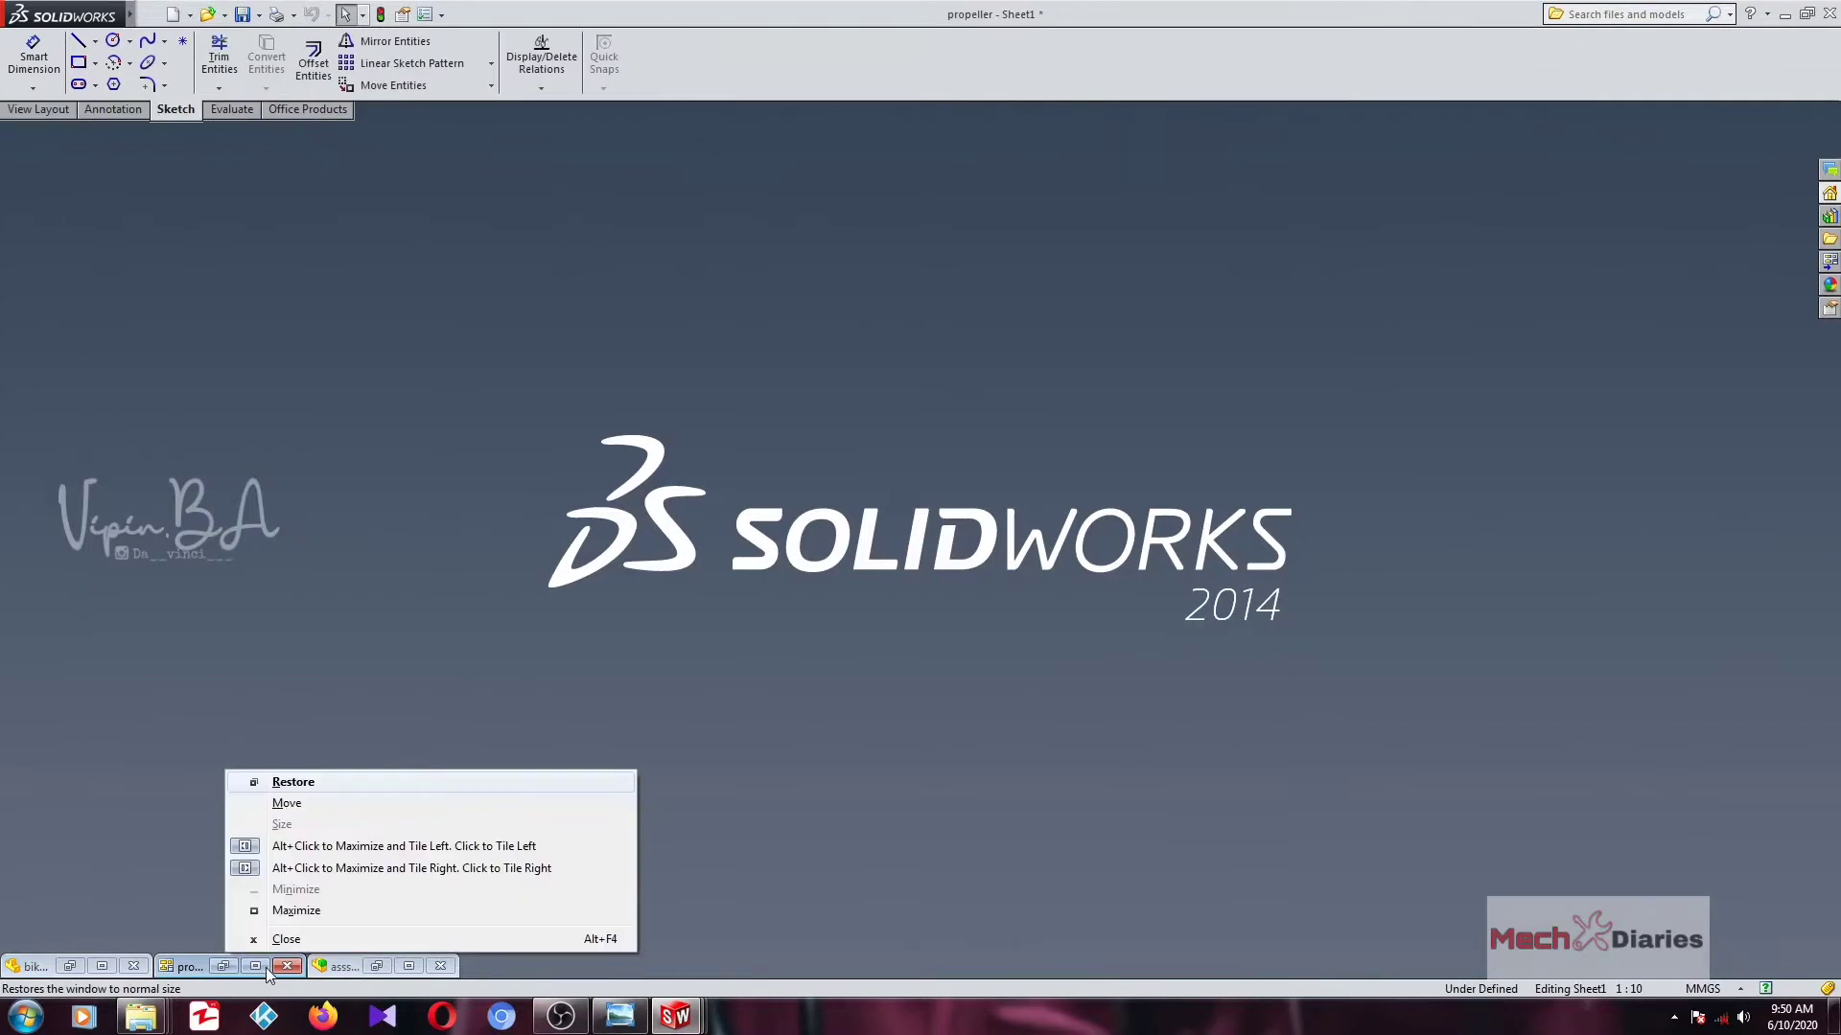
pyautogui.press('Escape')
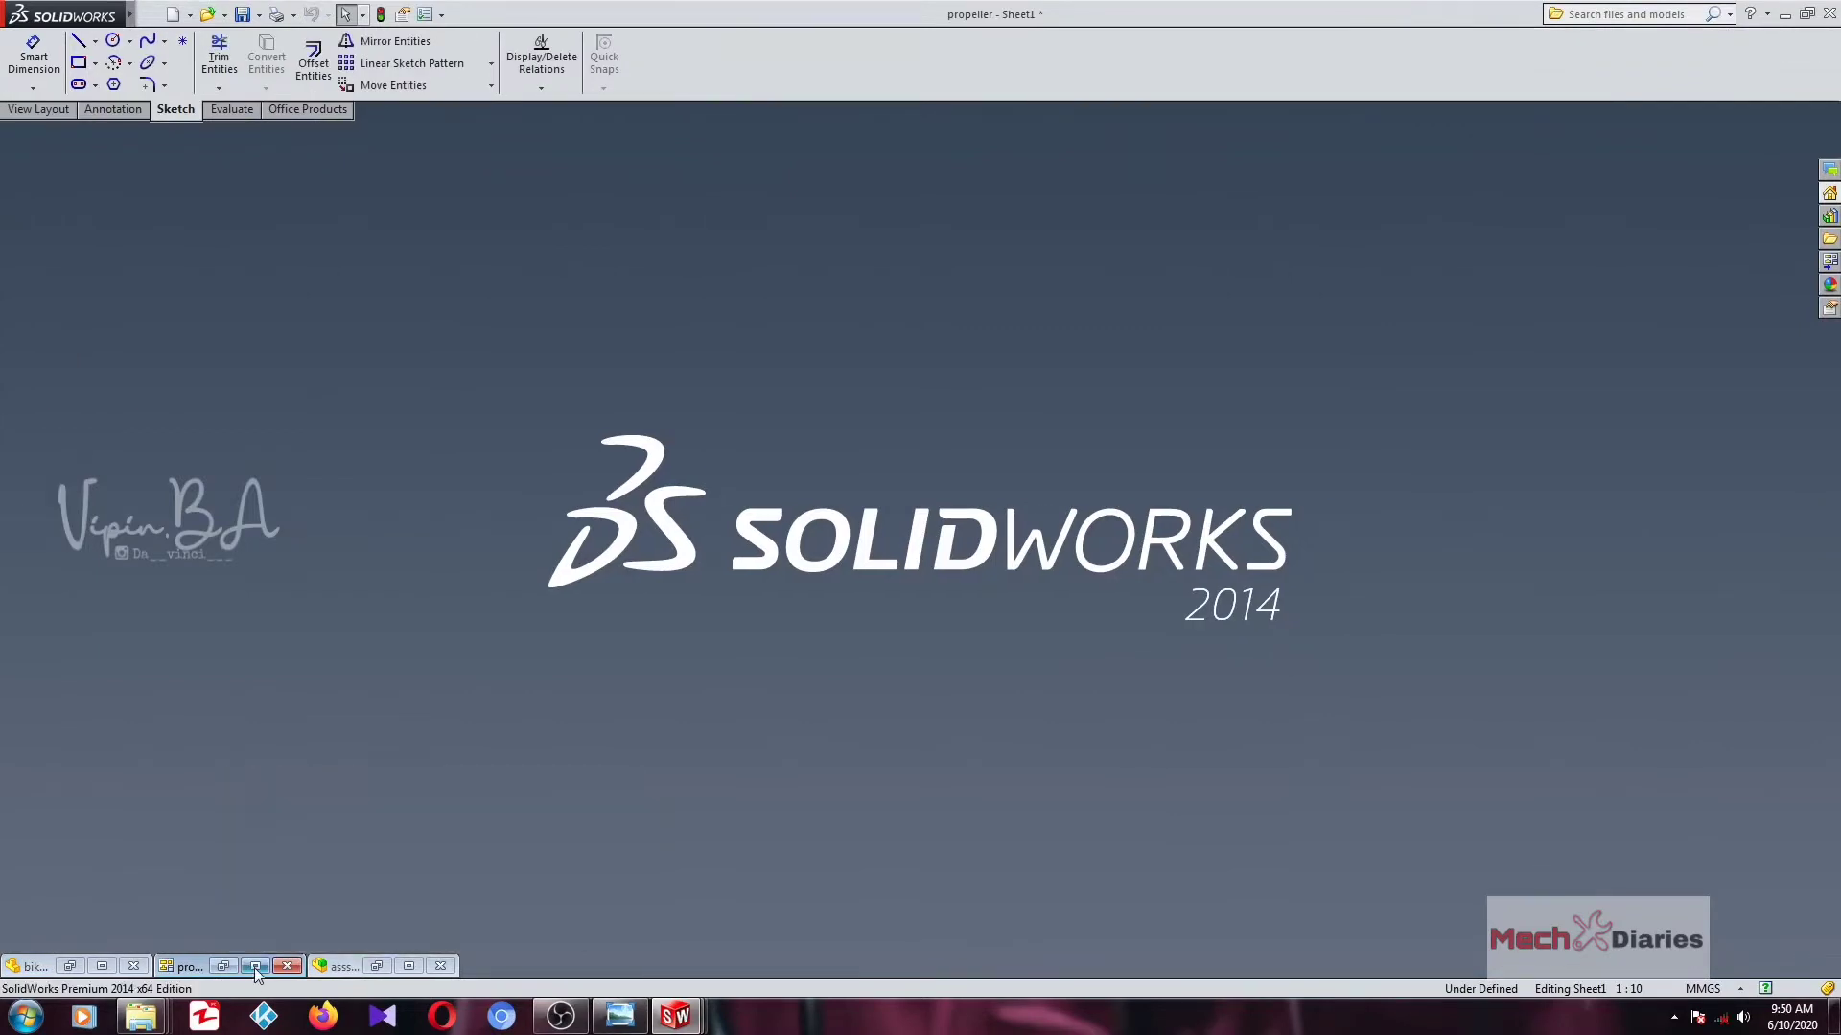
pyautogui.click(221, 966)
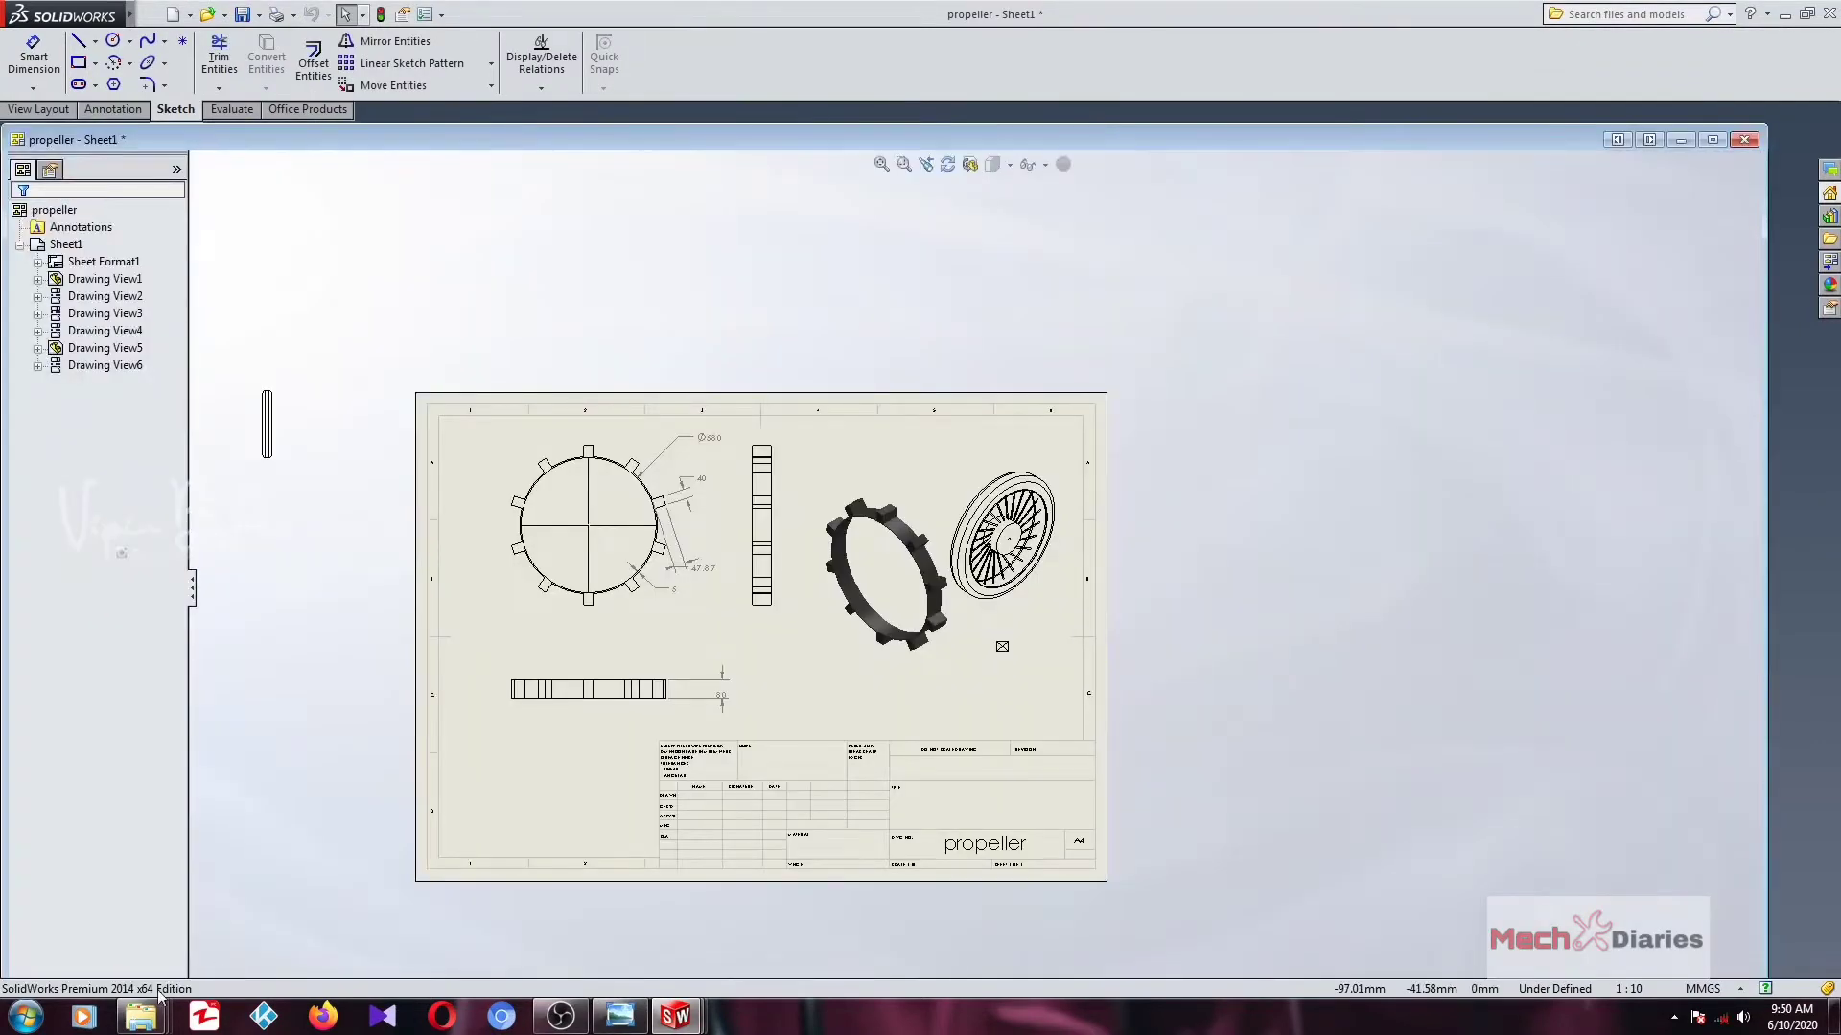
pyautogui.click(1680, 140)
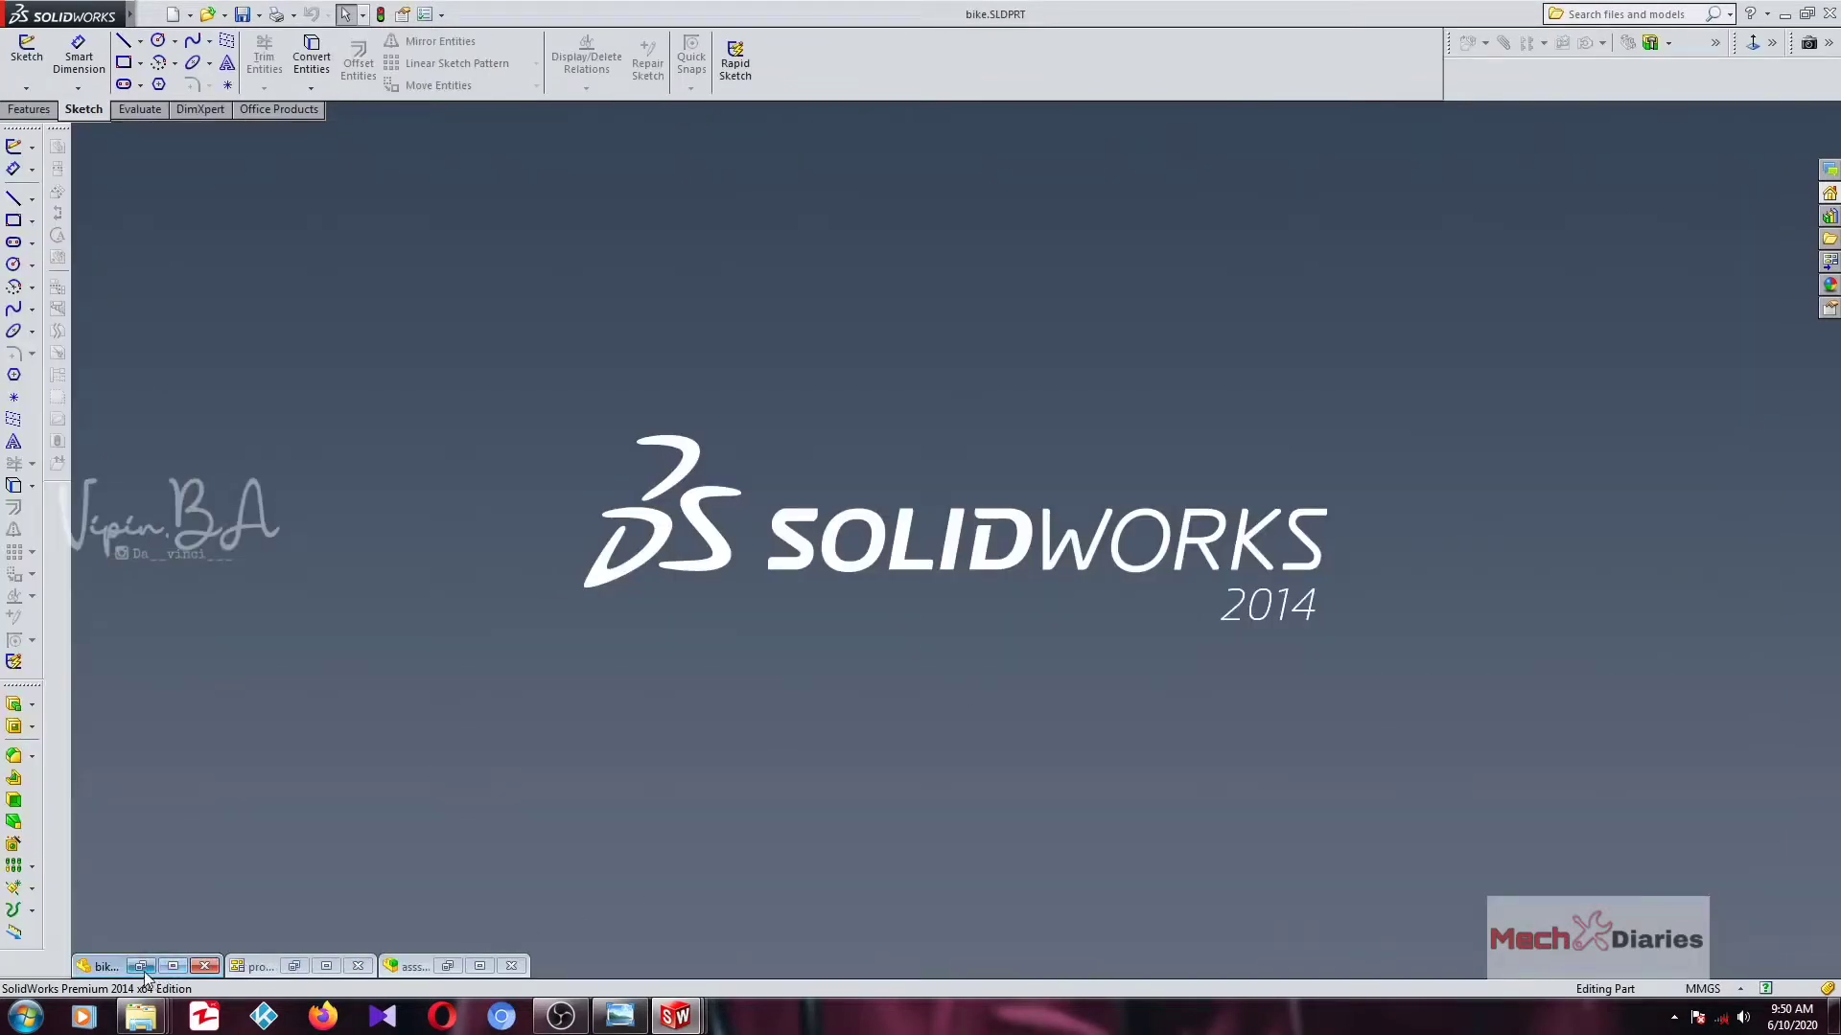
# Maximize bike.SLDPRT and zoom and orbit the motorcycle from rear and front-left views.
pyautogui.click(172, 966)
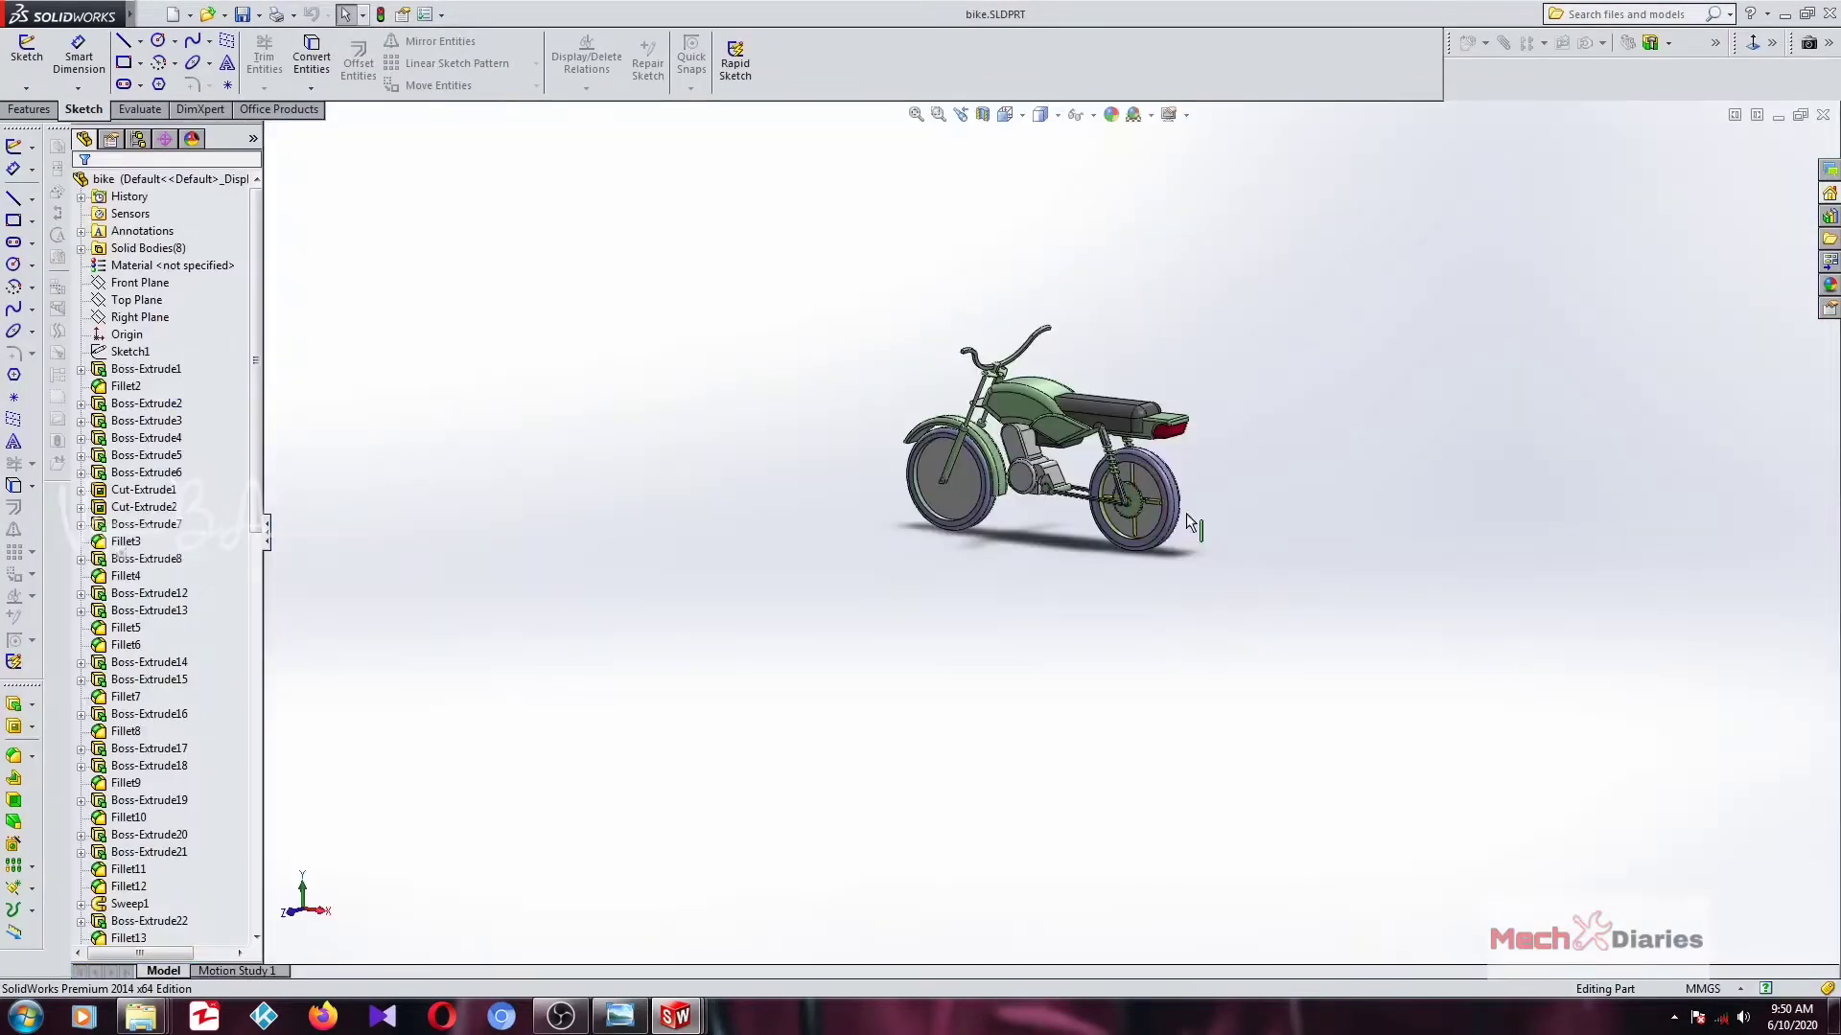
pyautogui.scroll(2, 1190, 504)
pyautogui.scroll(-4, 1164, 476)
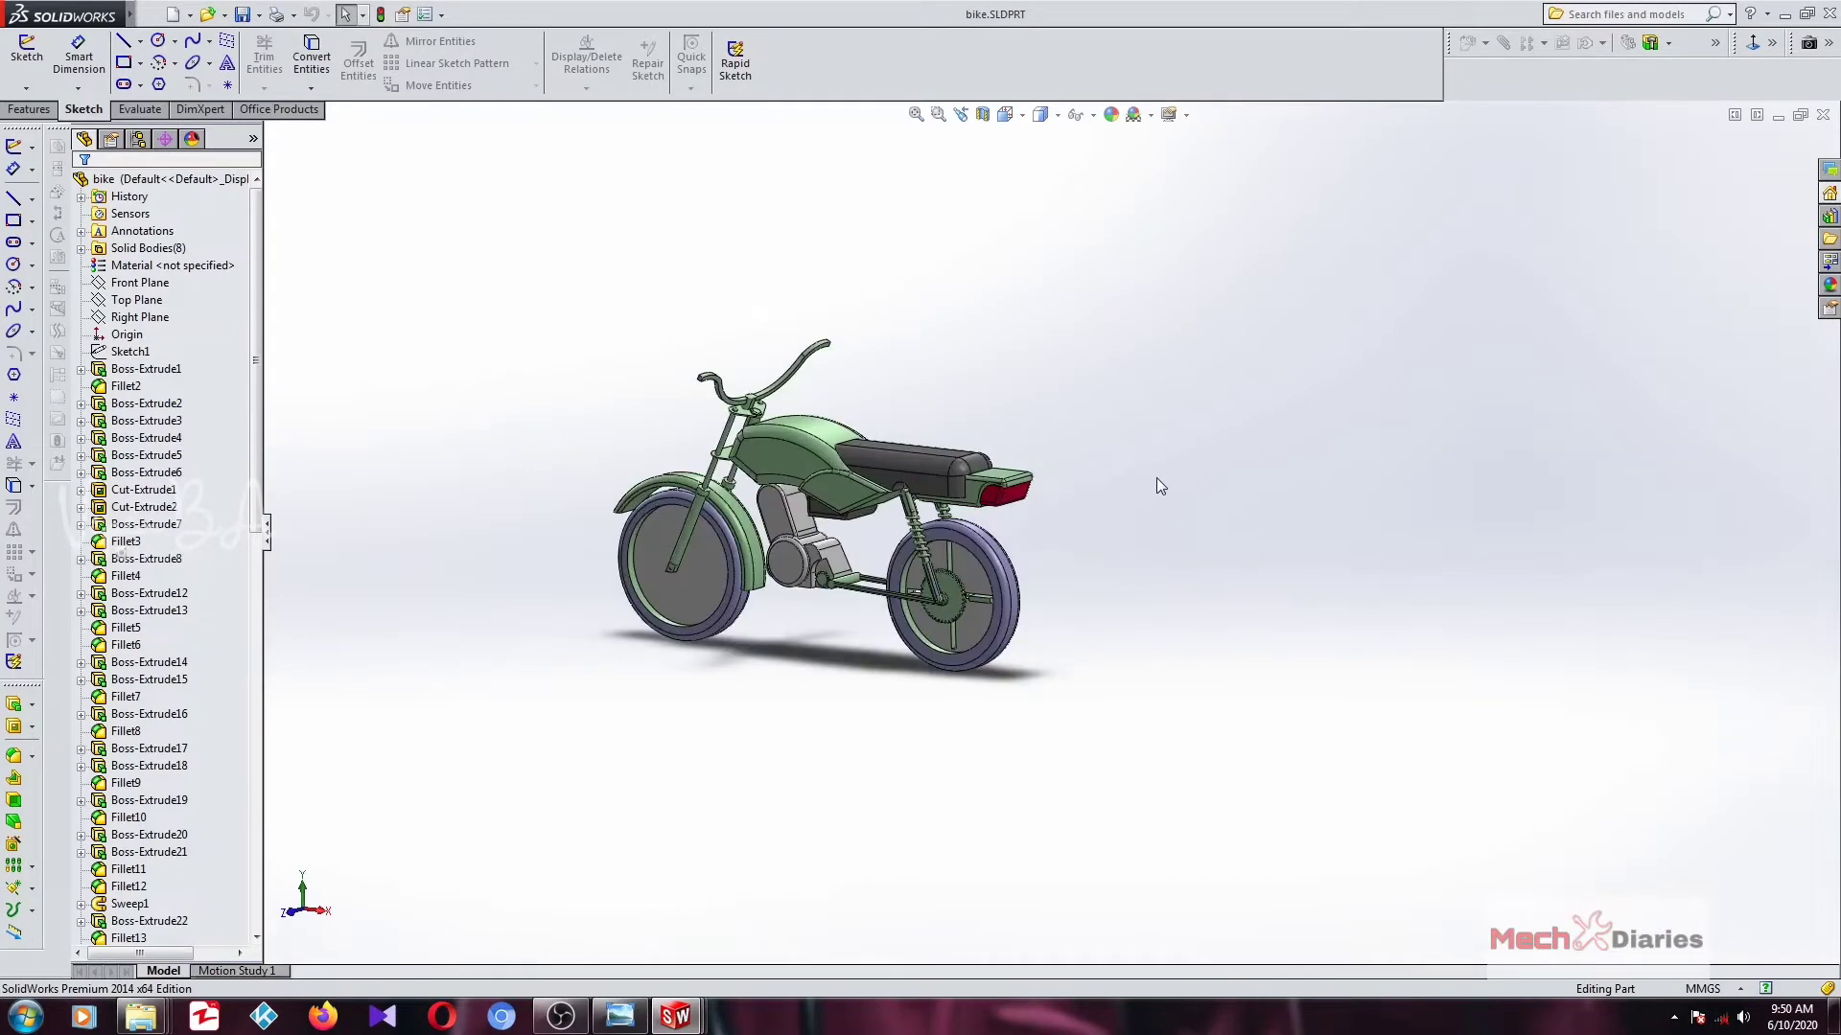
pyautogui.scroll(-2, 1156, 478)
pyautogui.scroll(2, 1156, 477)
pyautogui.scroll(-1, 1156, 478)
pyautogui.scroll(1, 1156, 477)
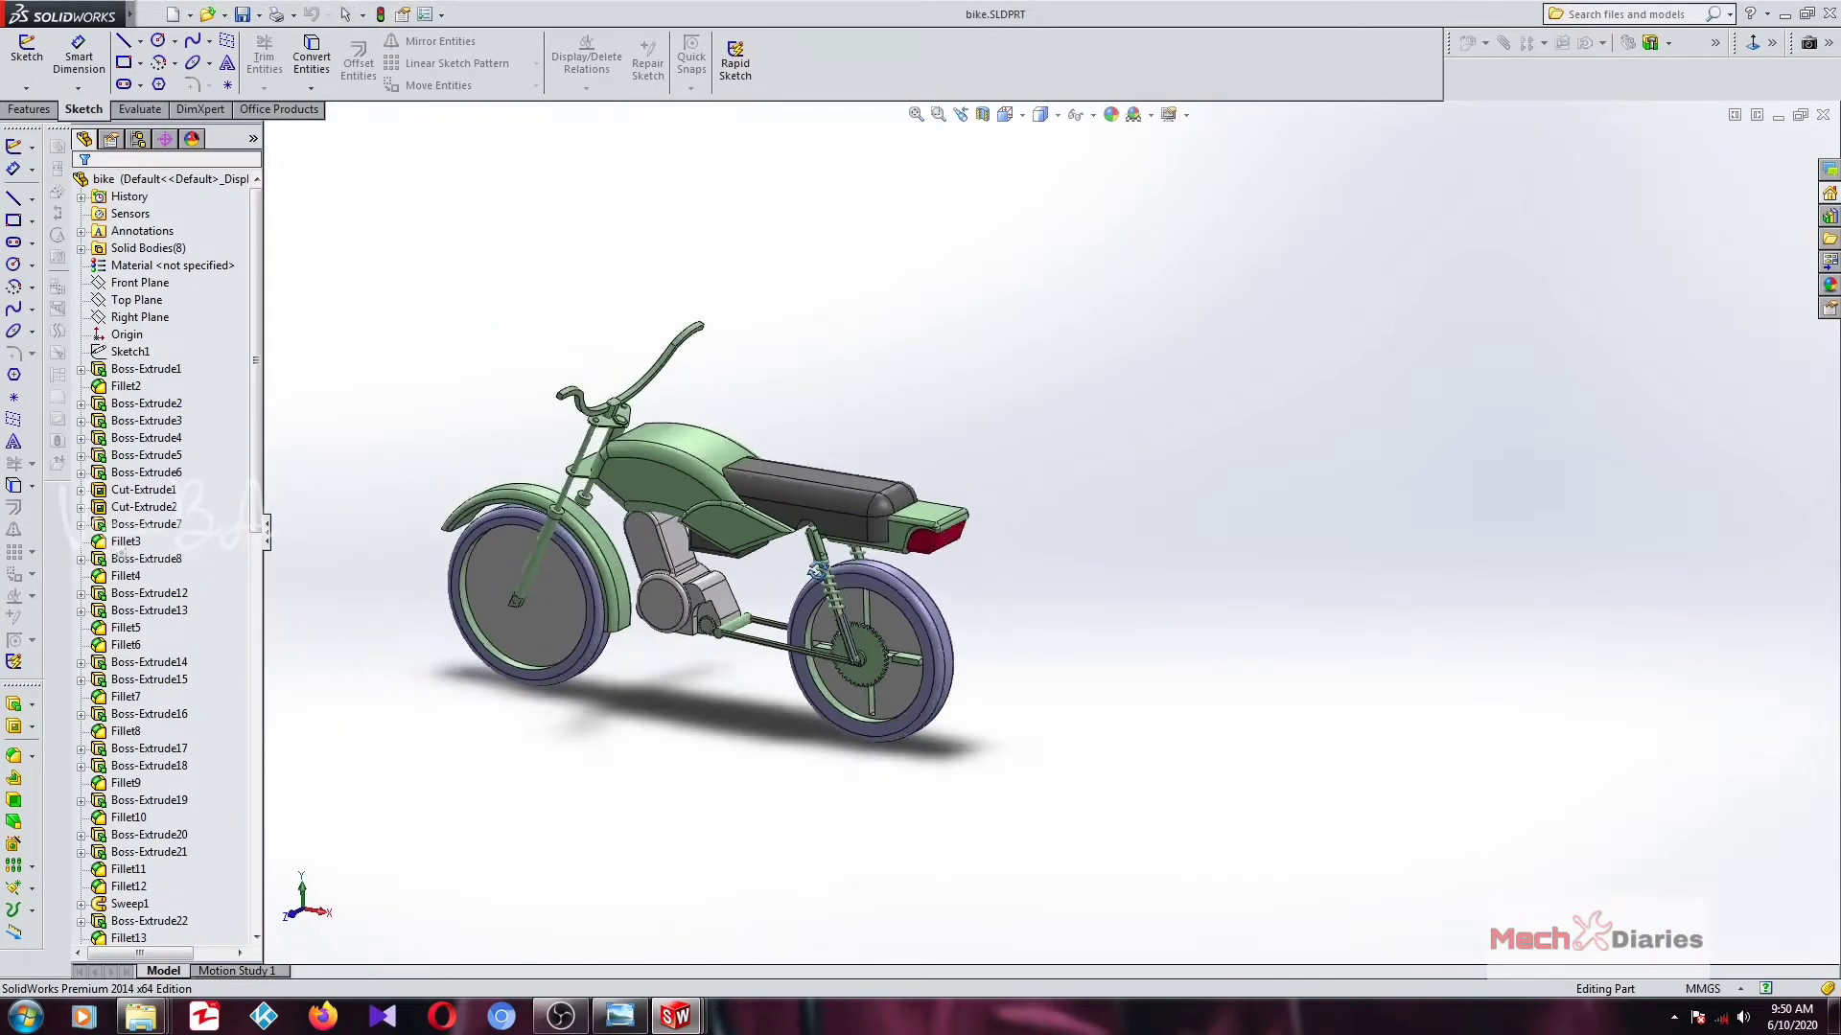
pyautogui.moveTo(816, 571); pyautogui.dragTo(671, 566, button='middle')
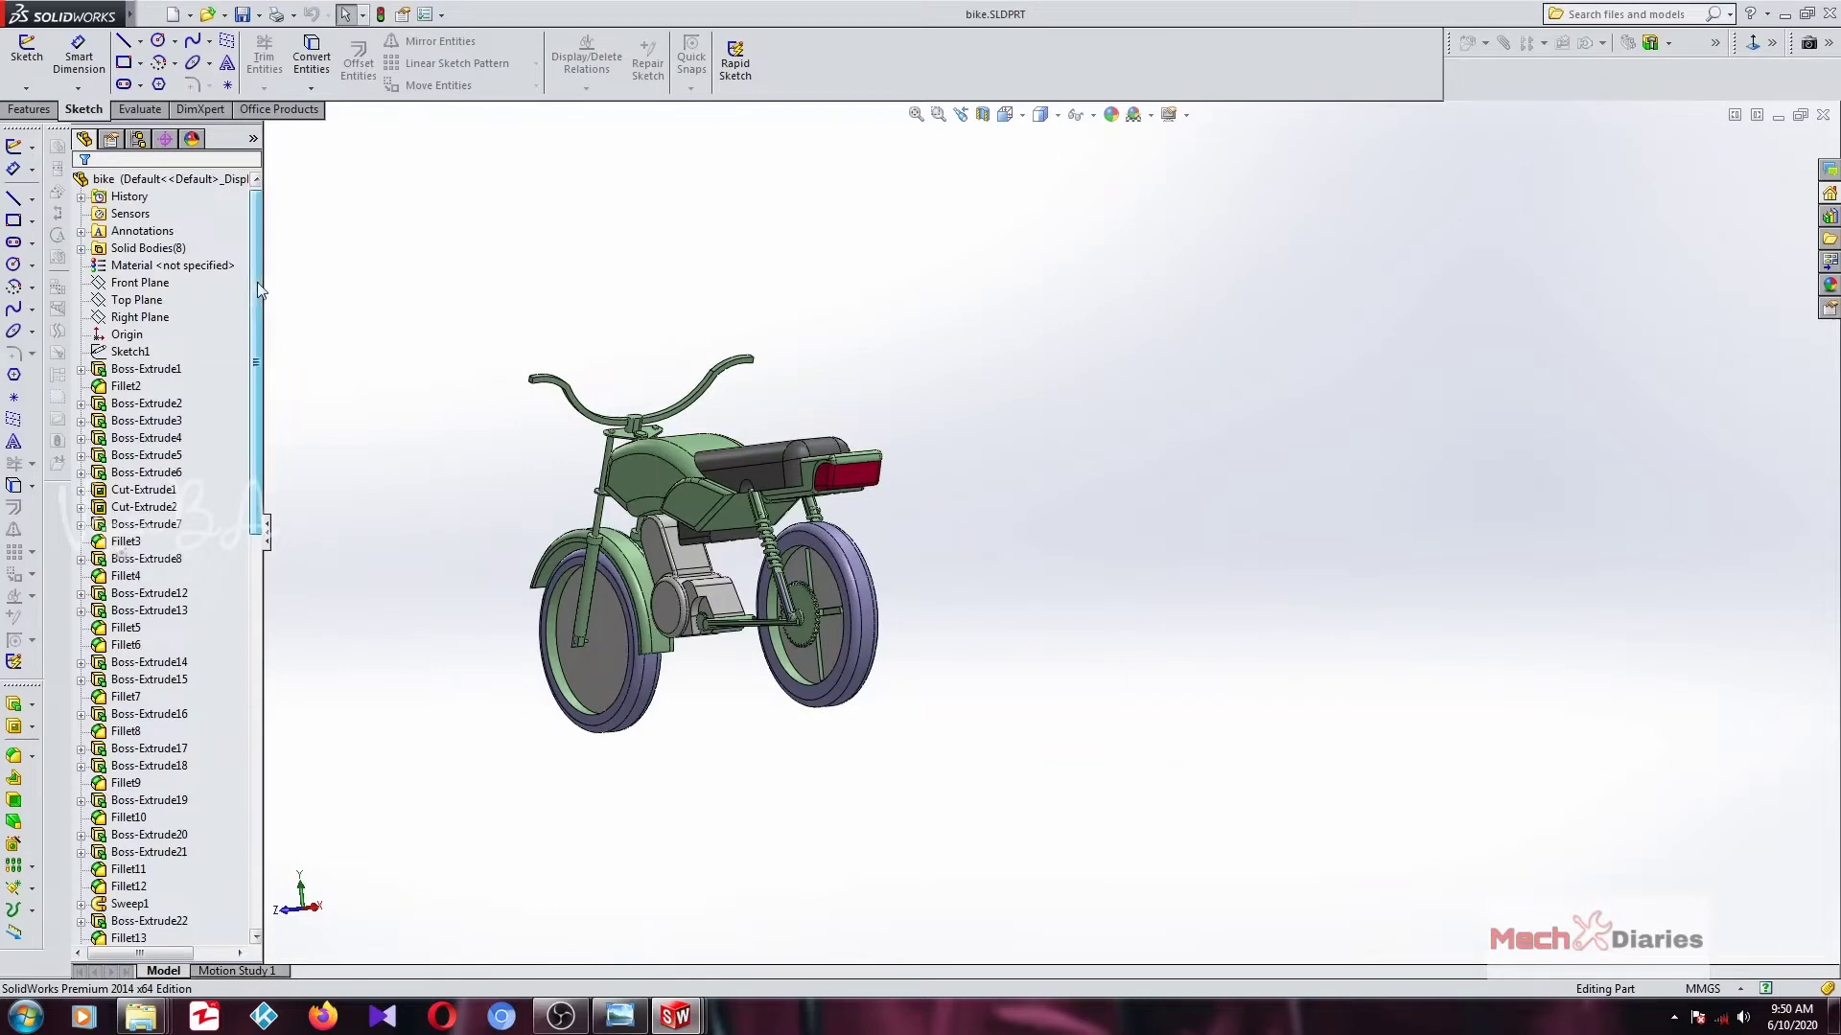
pyautogui.moveTo(257, 282); pyautogui.dragTo(217, 803)
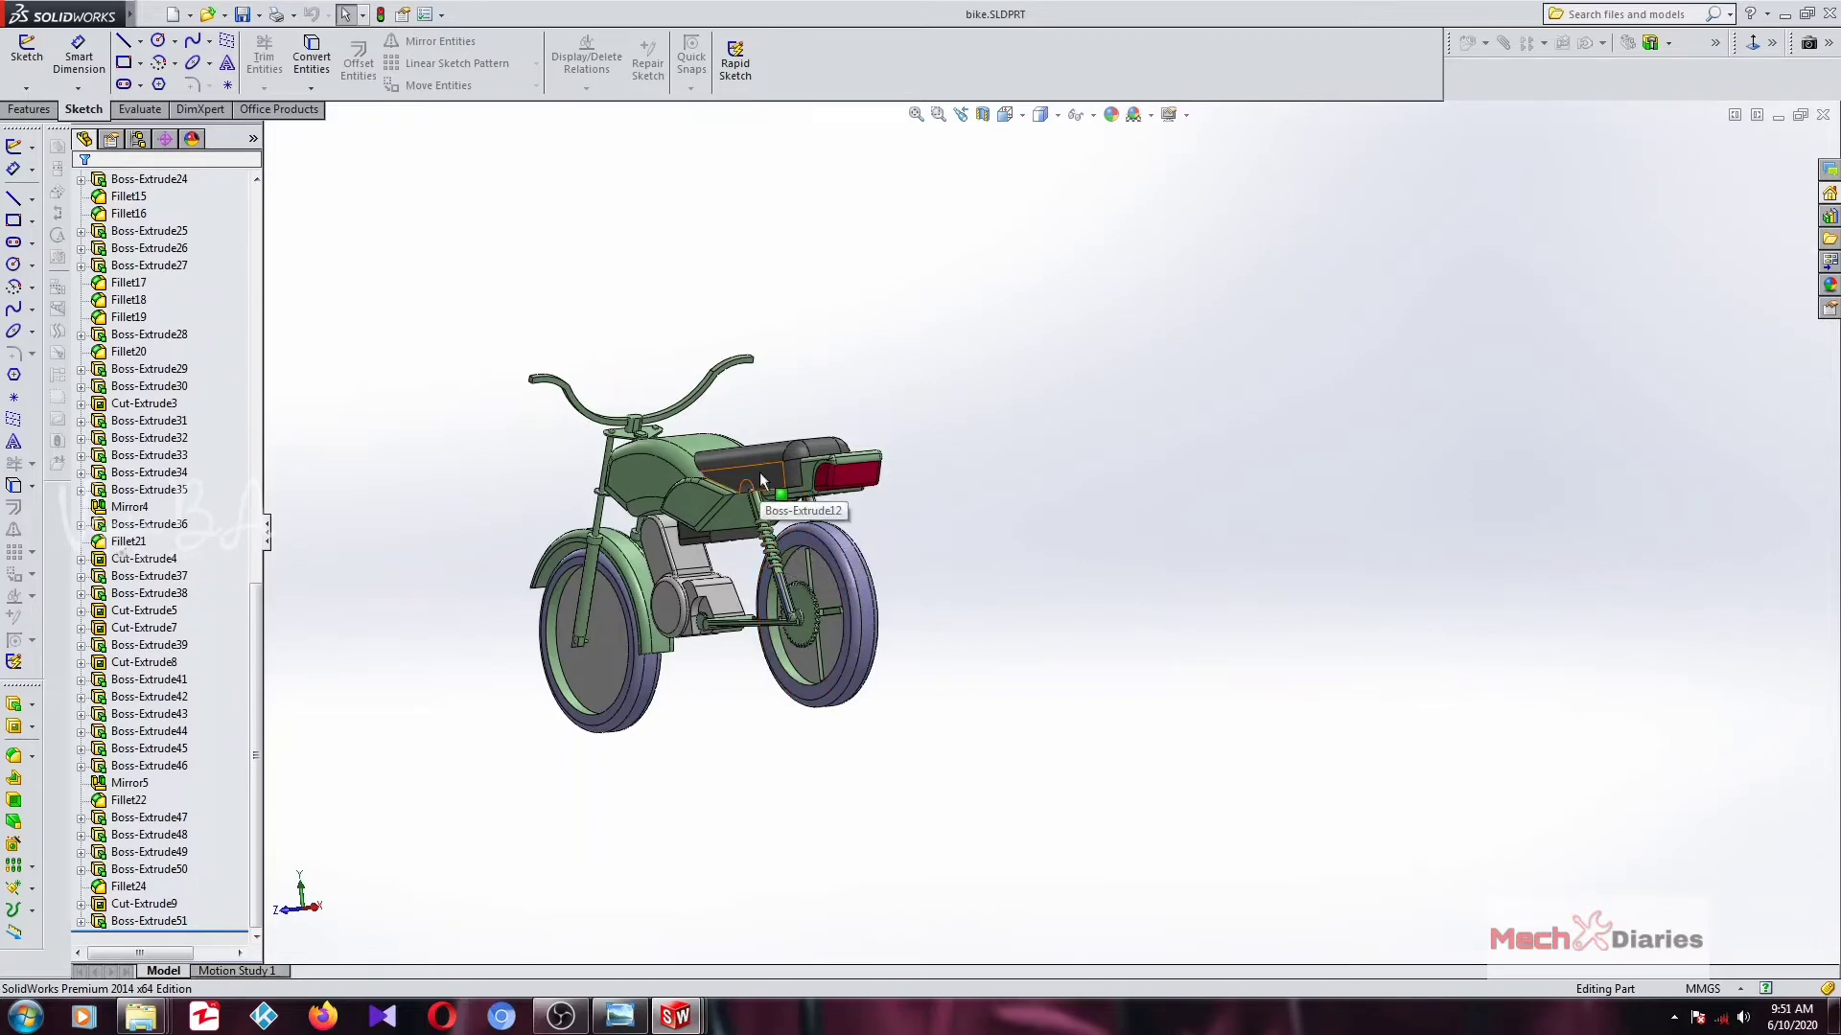
pyautogui.moveTo(760, 473); pyautogui.dragTo(825, 479, button='middle')
pyautogui.moveTo(832, 658); pyautogui.dragTo(832, 541, button='middle')
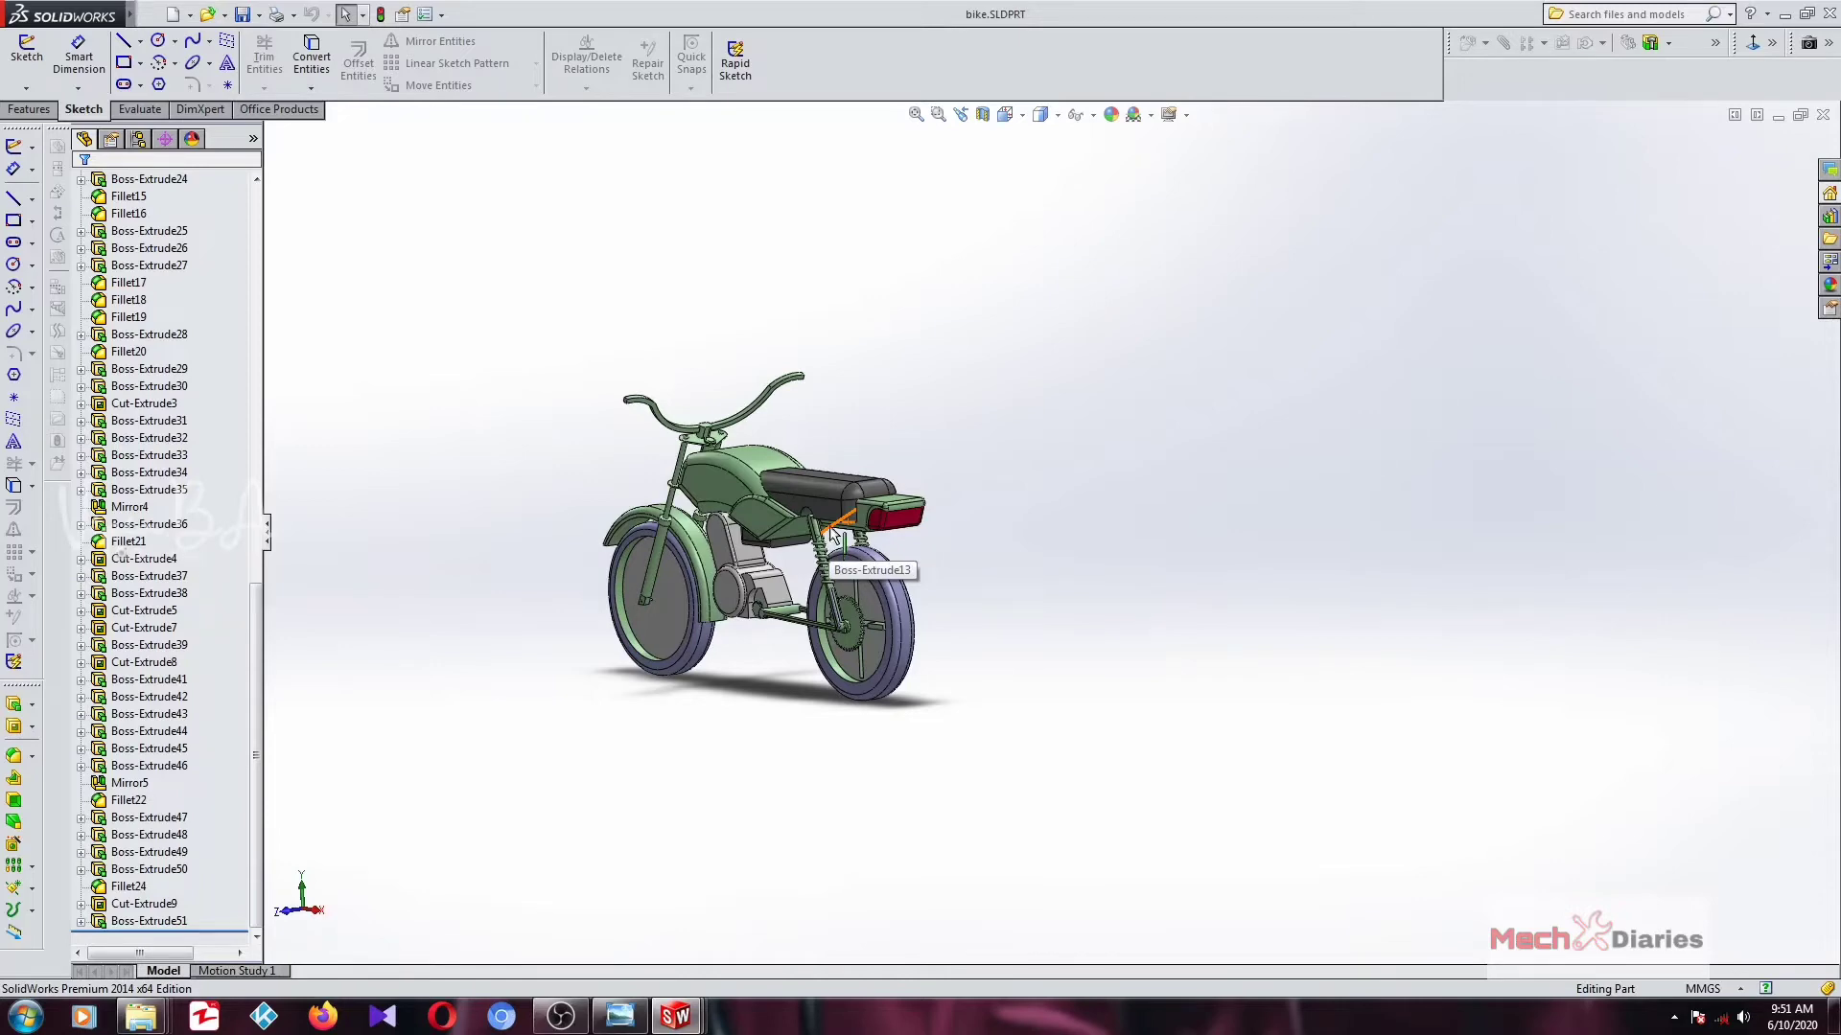
pyautogui.scroll(-2, 830, 540)
pyautogui.moveTo(830, 540); pyautogui.dragTo(829, 583, button='middle')
# Inspect the Fillet17 and Boss-Extrude51 features on the motorcycle model.
pyautogui.click(141, 285)
pyautogui.press('Escape')
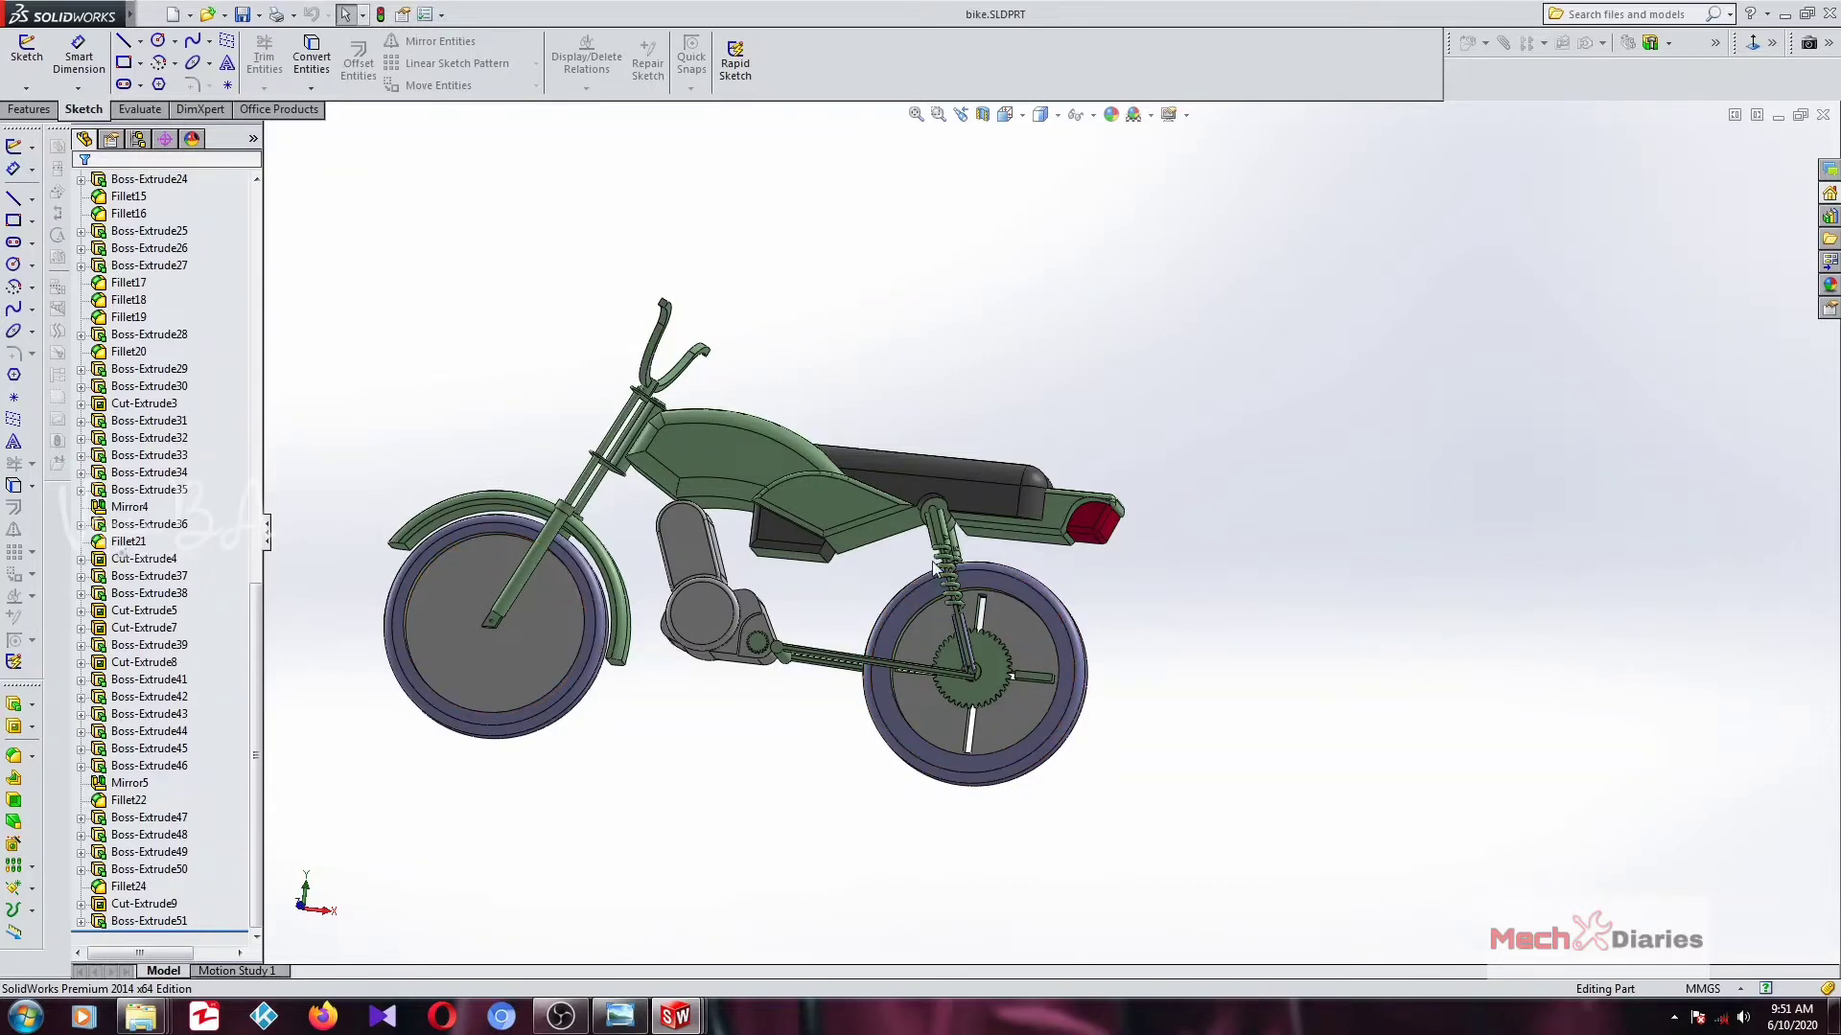
pyautogui.scroll(3, 986, 577)
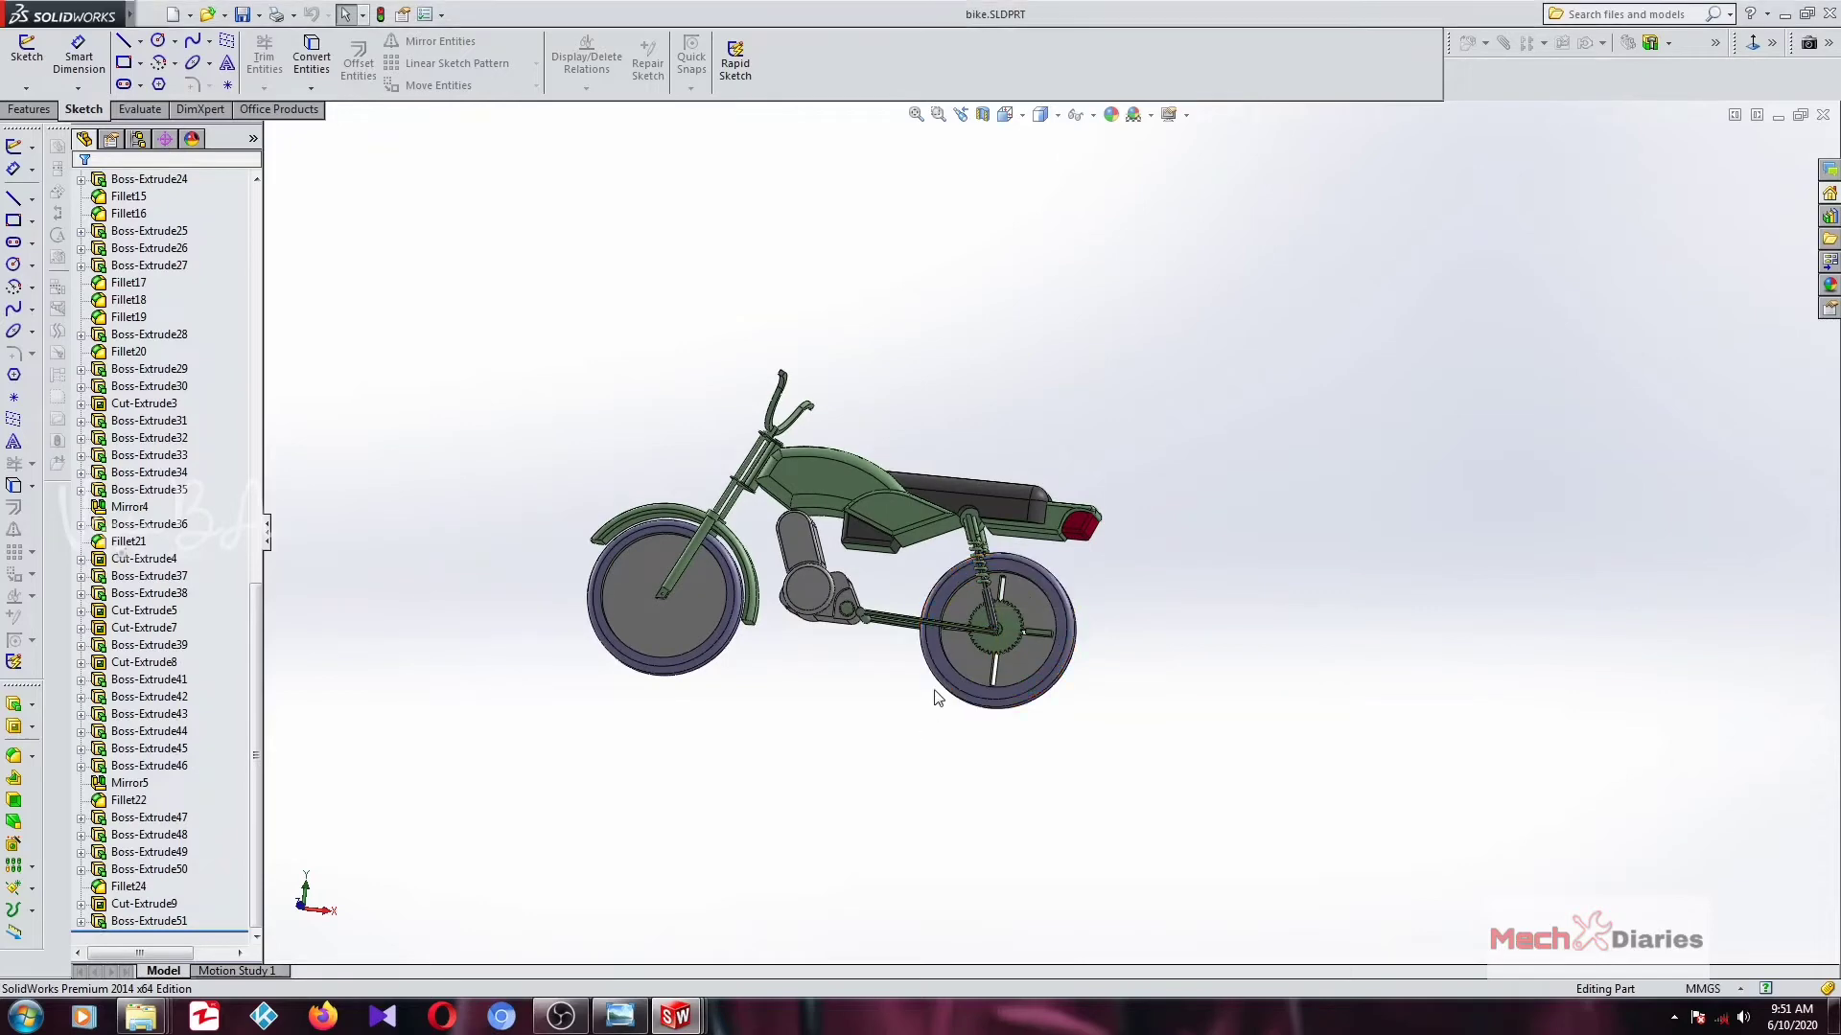
pyautogui.moveTo(937, 698); pyautogui.dragTo(575, 494, button='middle')
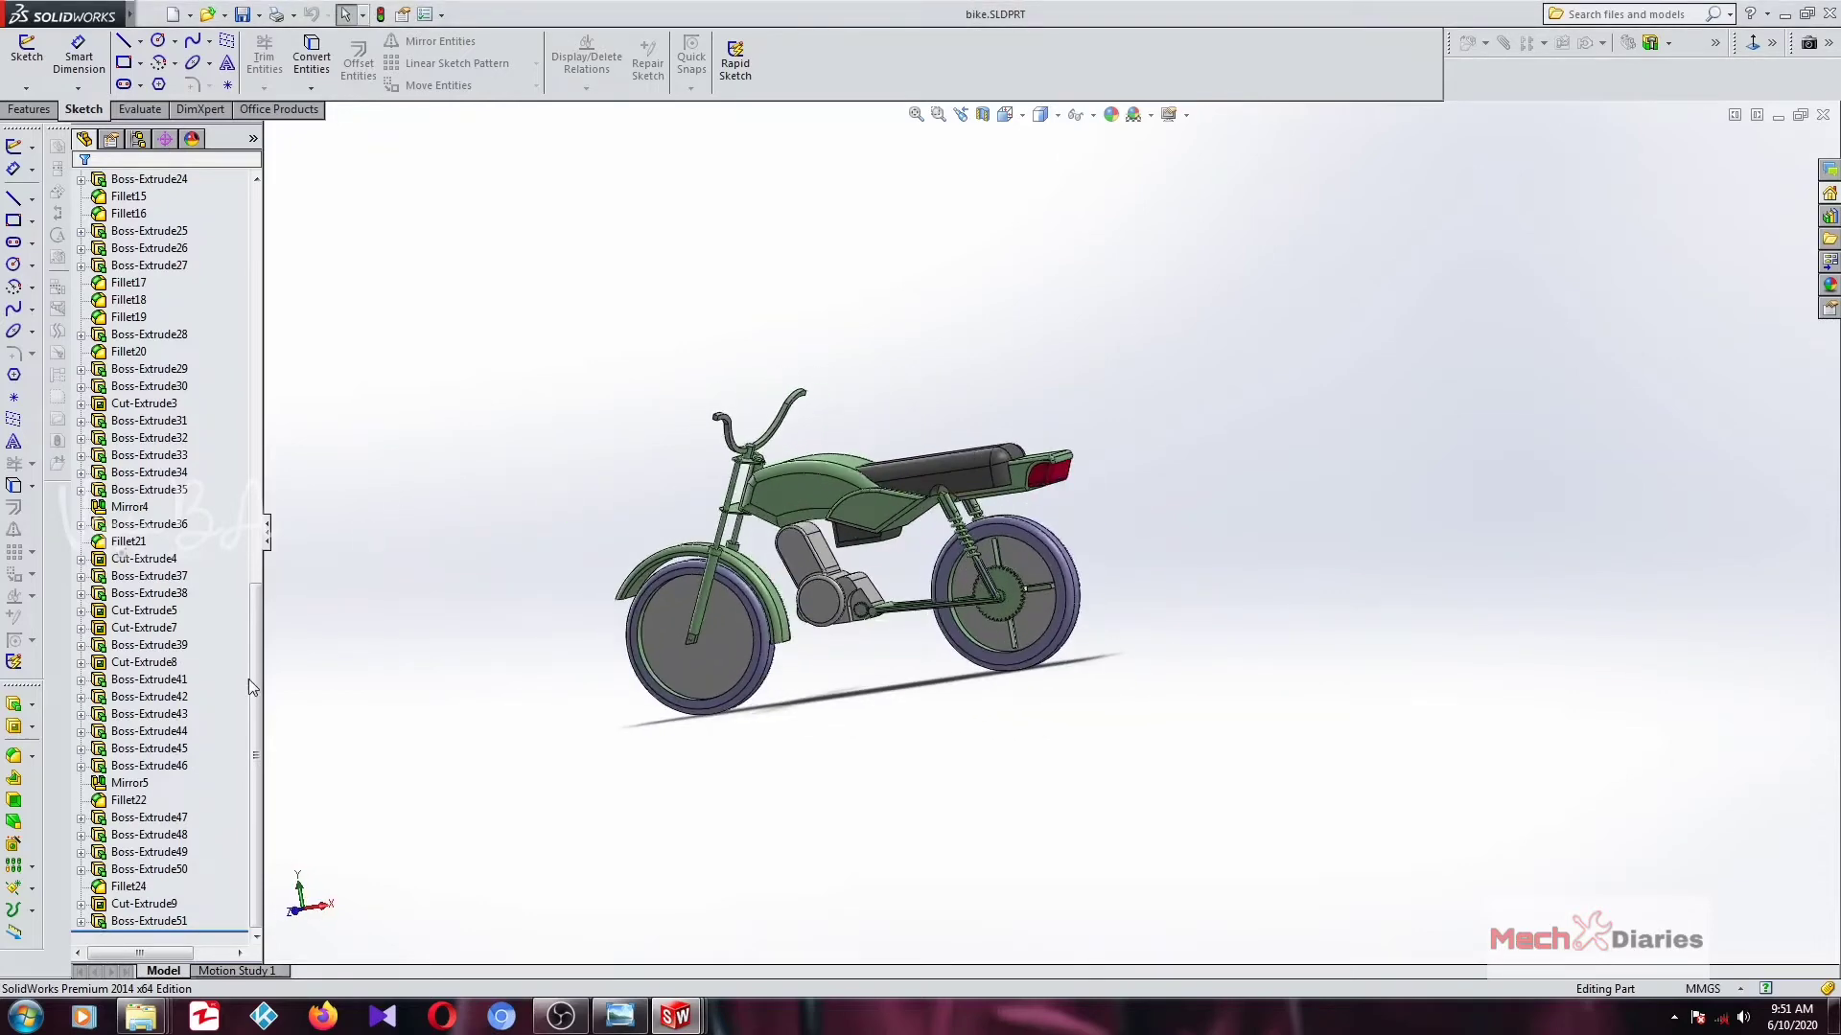
pyautogui.click(189, 923)
pyautogui.click(212, 938)
# Roll the bike back past Boss-Extrude34 and Fillet16 to the start of its history.
pyautogui.moveTo(213, 930); pyautogui.dragTo(227, 478)
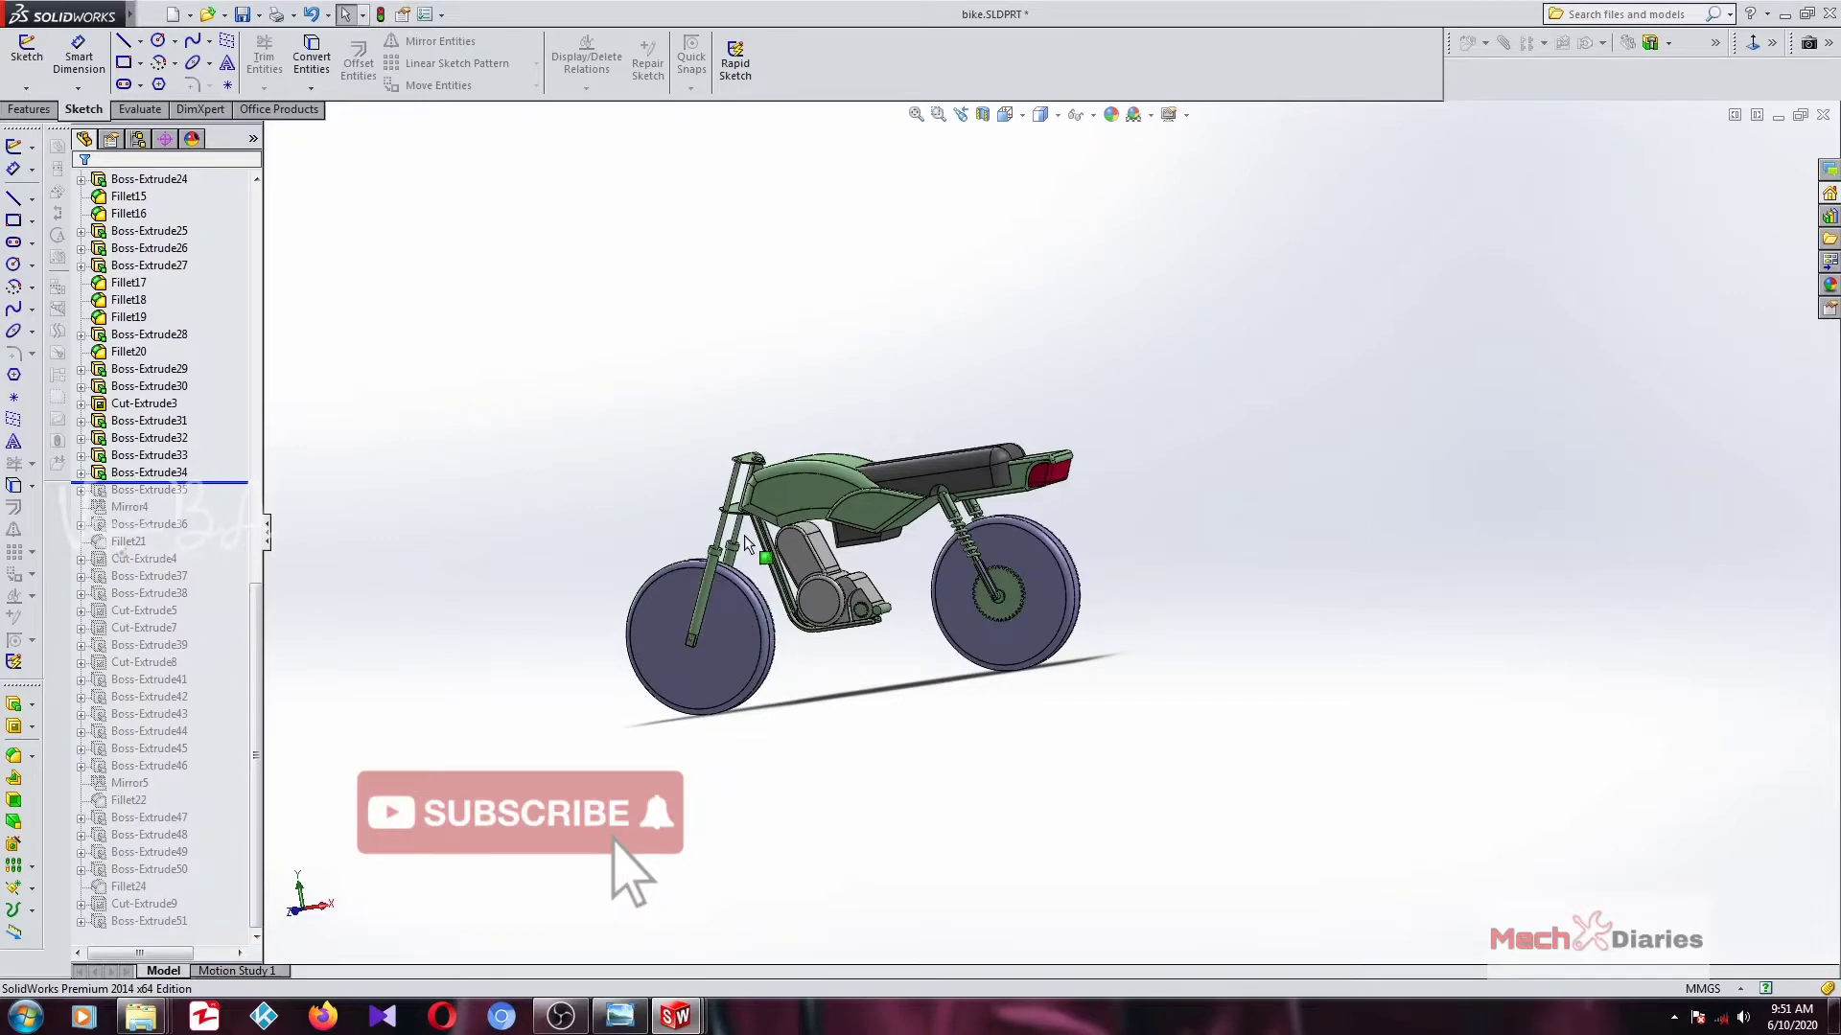
pyautogui.moveTo(882, 614)
pyautogui.mouseDown(button='middle')
pyautogui.moveTo(719, 764)
pyautogui.moveTo(857, 606)
pyautogui.mouseUp(button='middle')
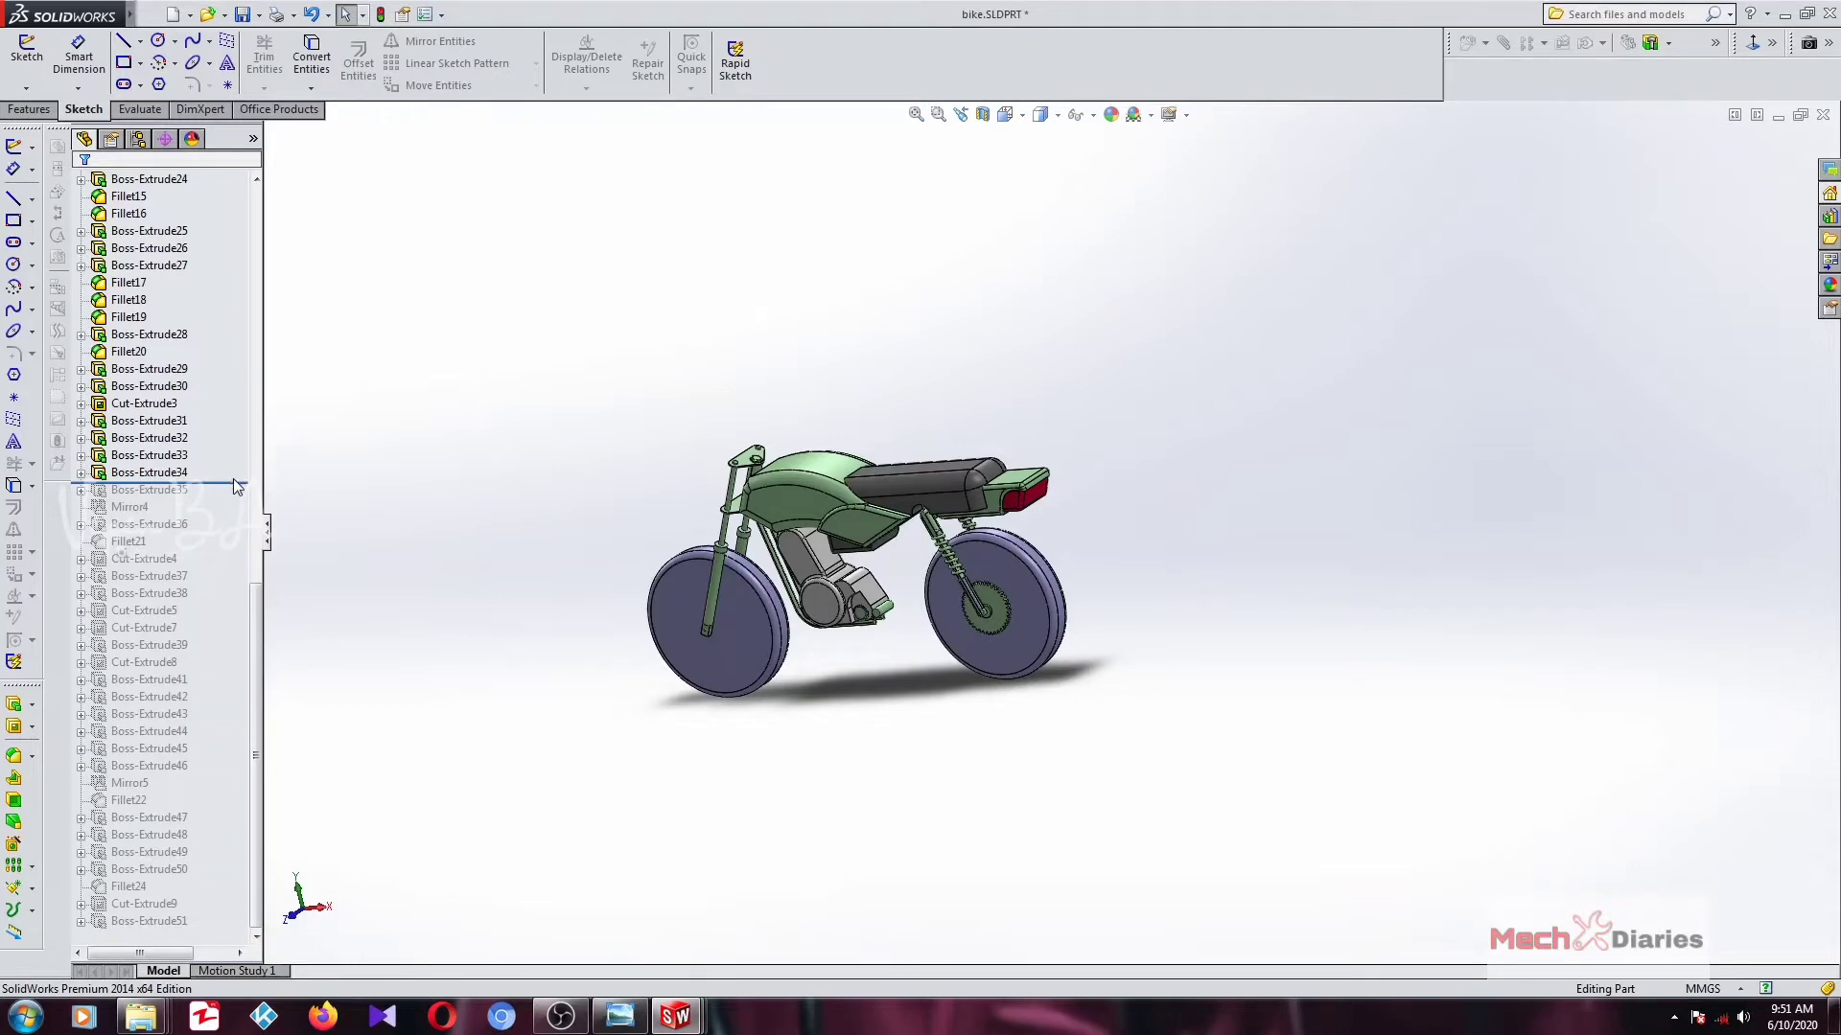
pyautogui.moveTo(236, 484); pyautogui.dragTo(254, 230)
pyautogui.scroll(-3, 850, 585)
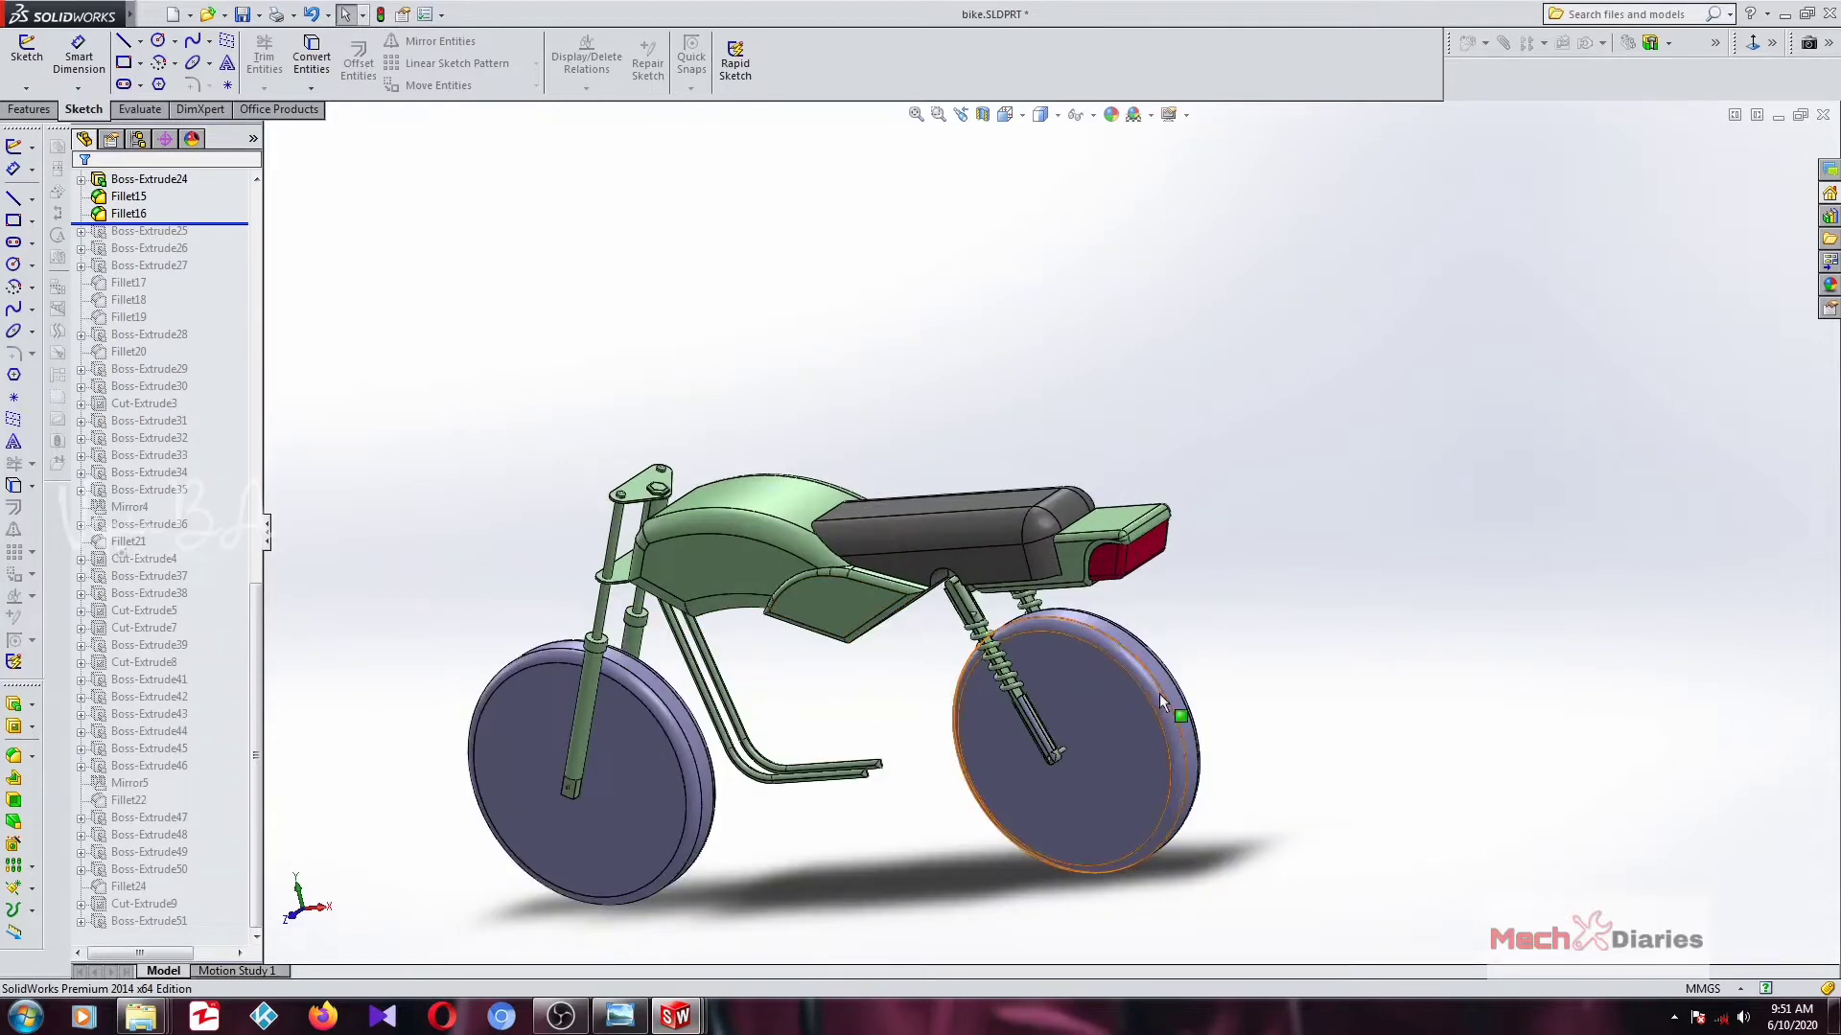
pyautogui.scroll(2, 1055, 671)
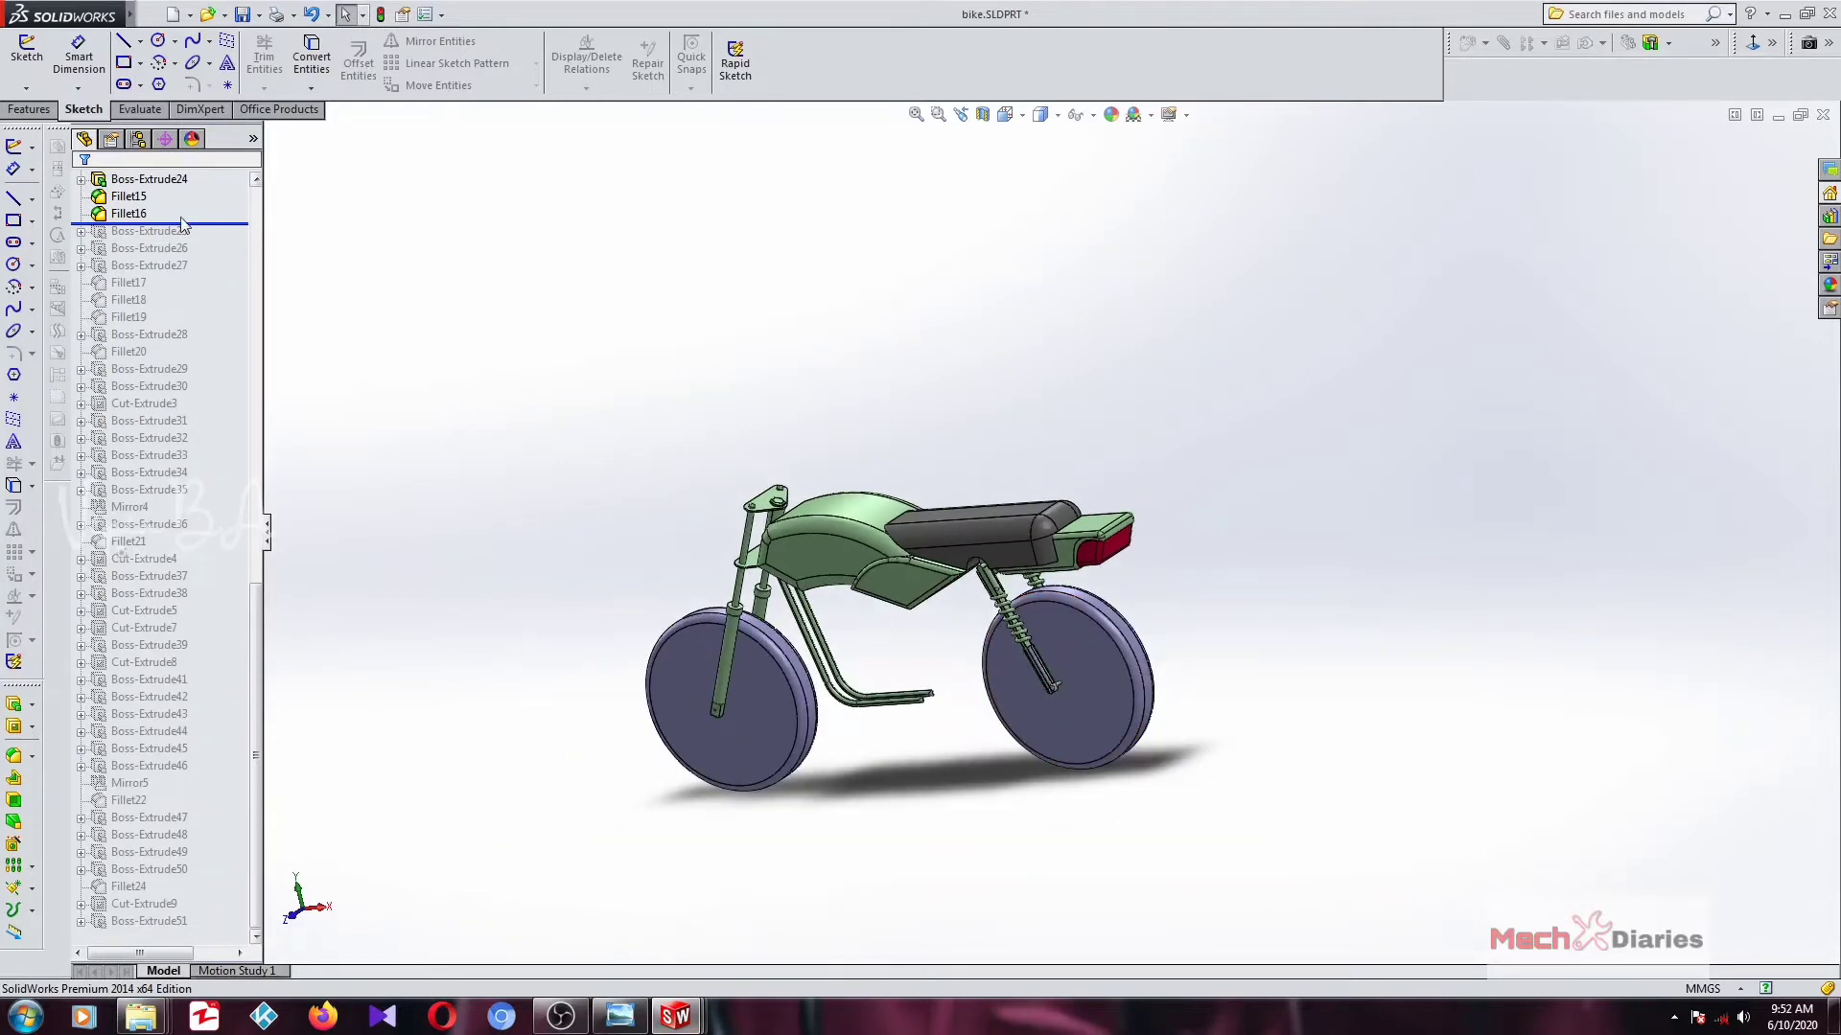
pyautogui.scroll(2, 940, 602)
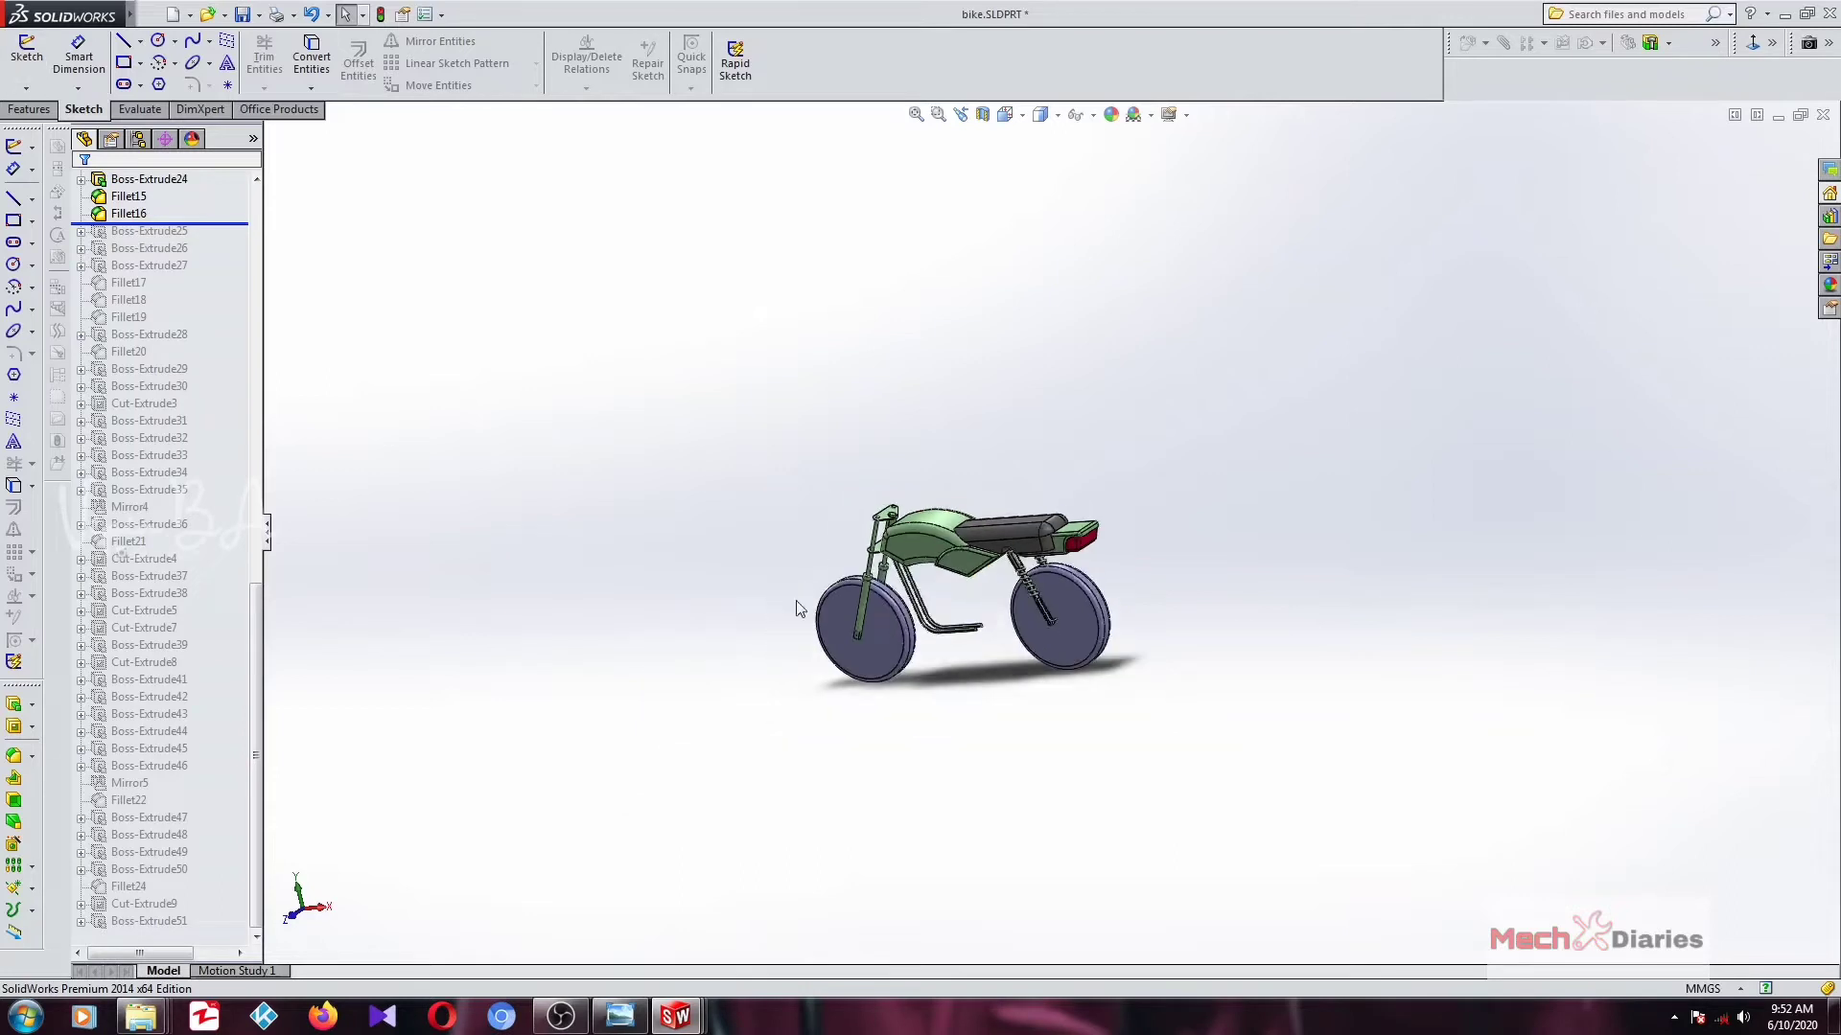
pyautogui.scroll(8, 217, 259)
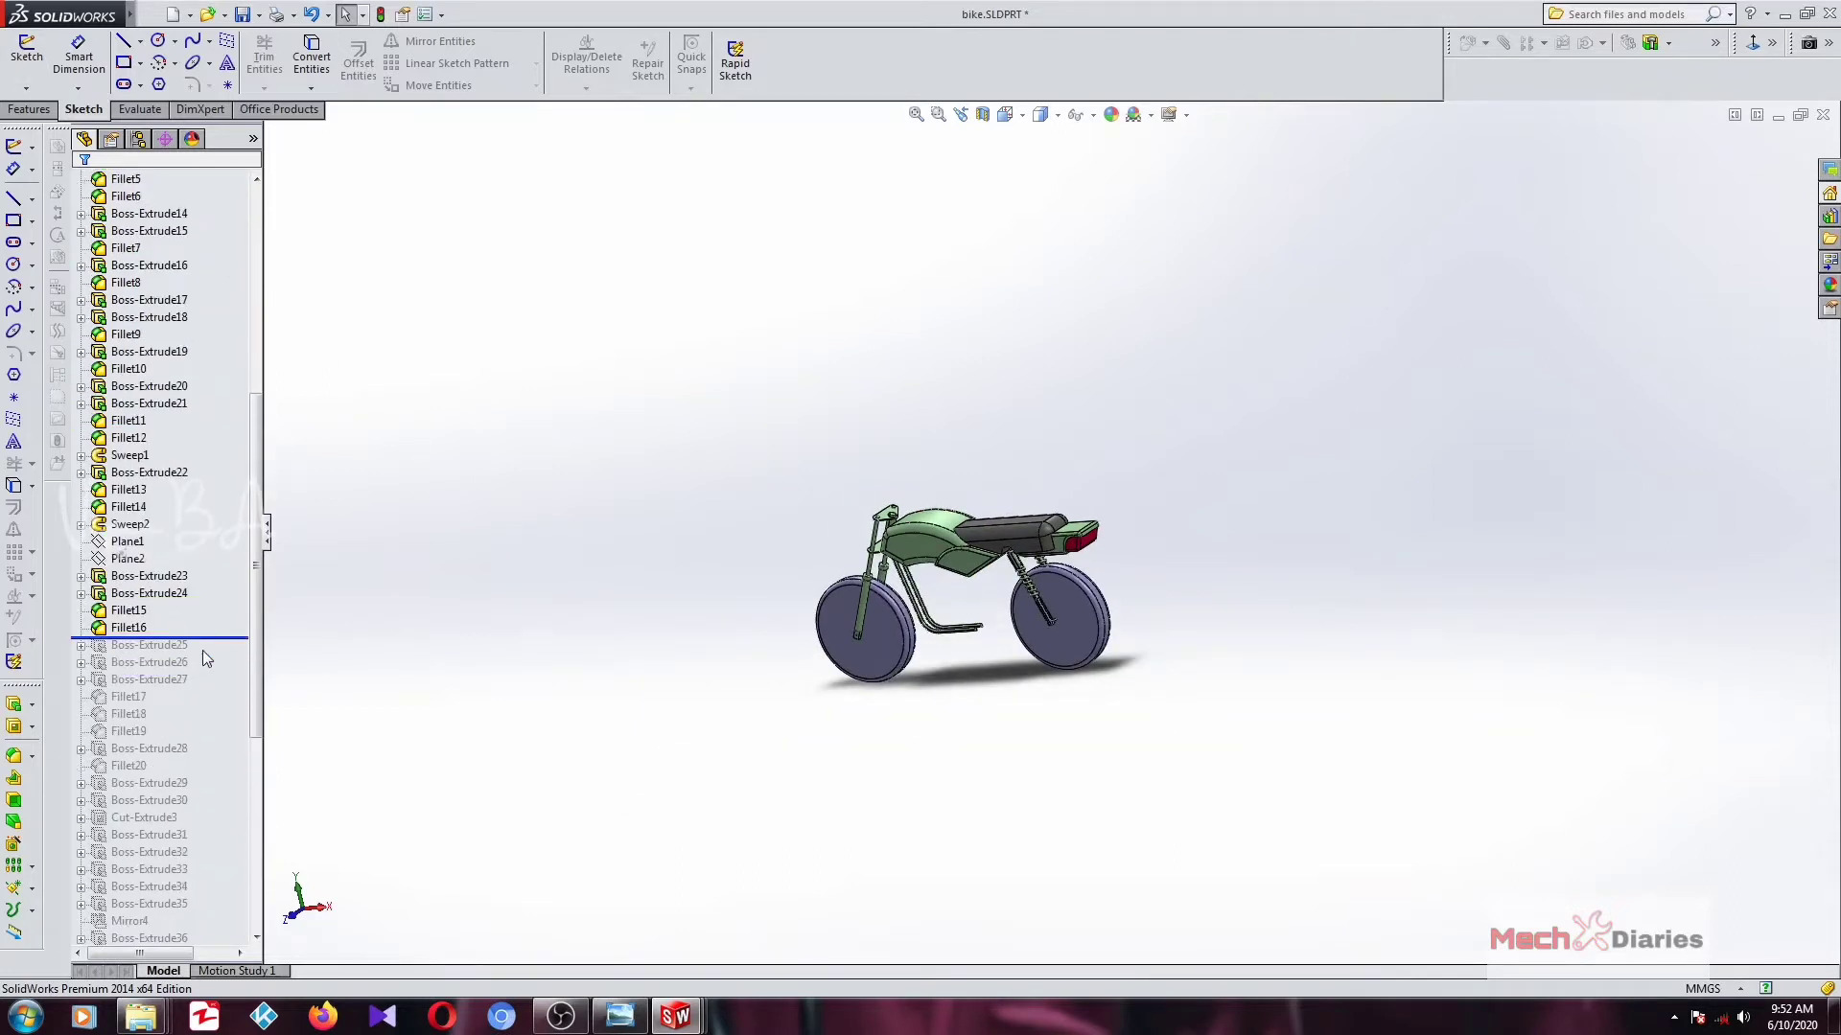
pyautogui.moveTo(226, 636); pyautogui.dragTo(184, 380)
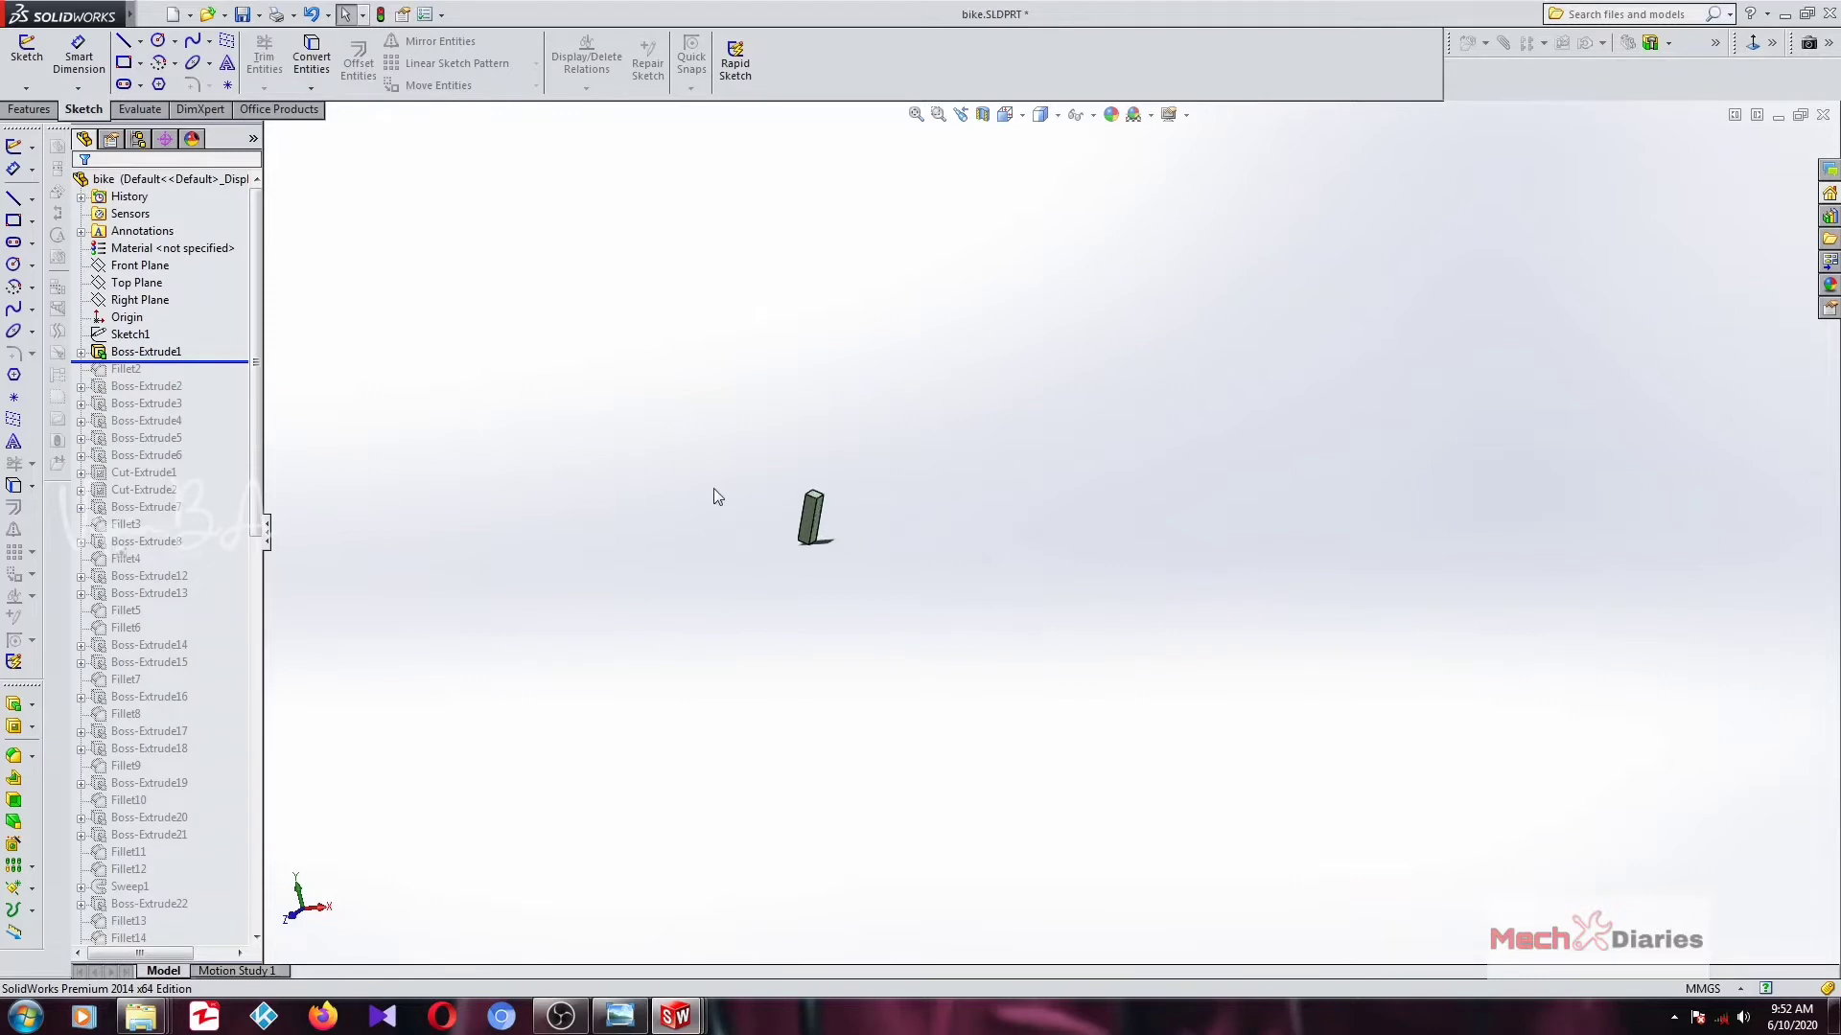
# Roll the history forward through Boss-Extrude5, Boss-Extrude12 and Boss-Extrude16.
pyautogui.moveTo(239, 363); pyautogui.dragTo(236, 448)
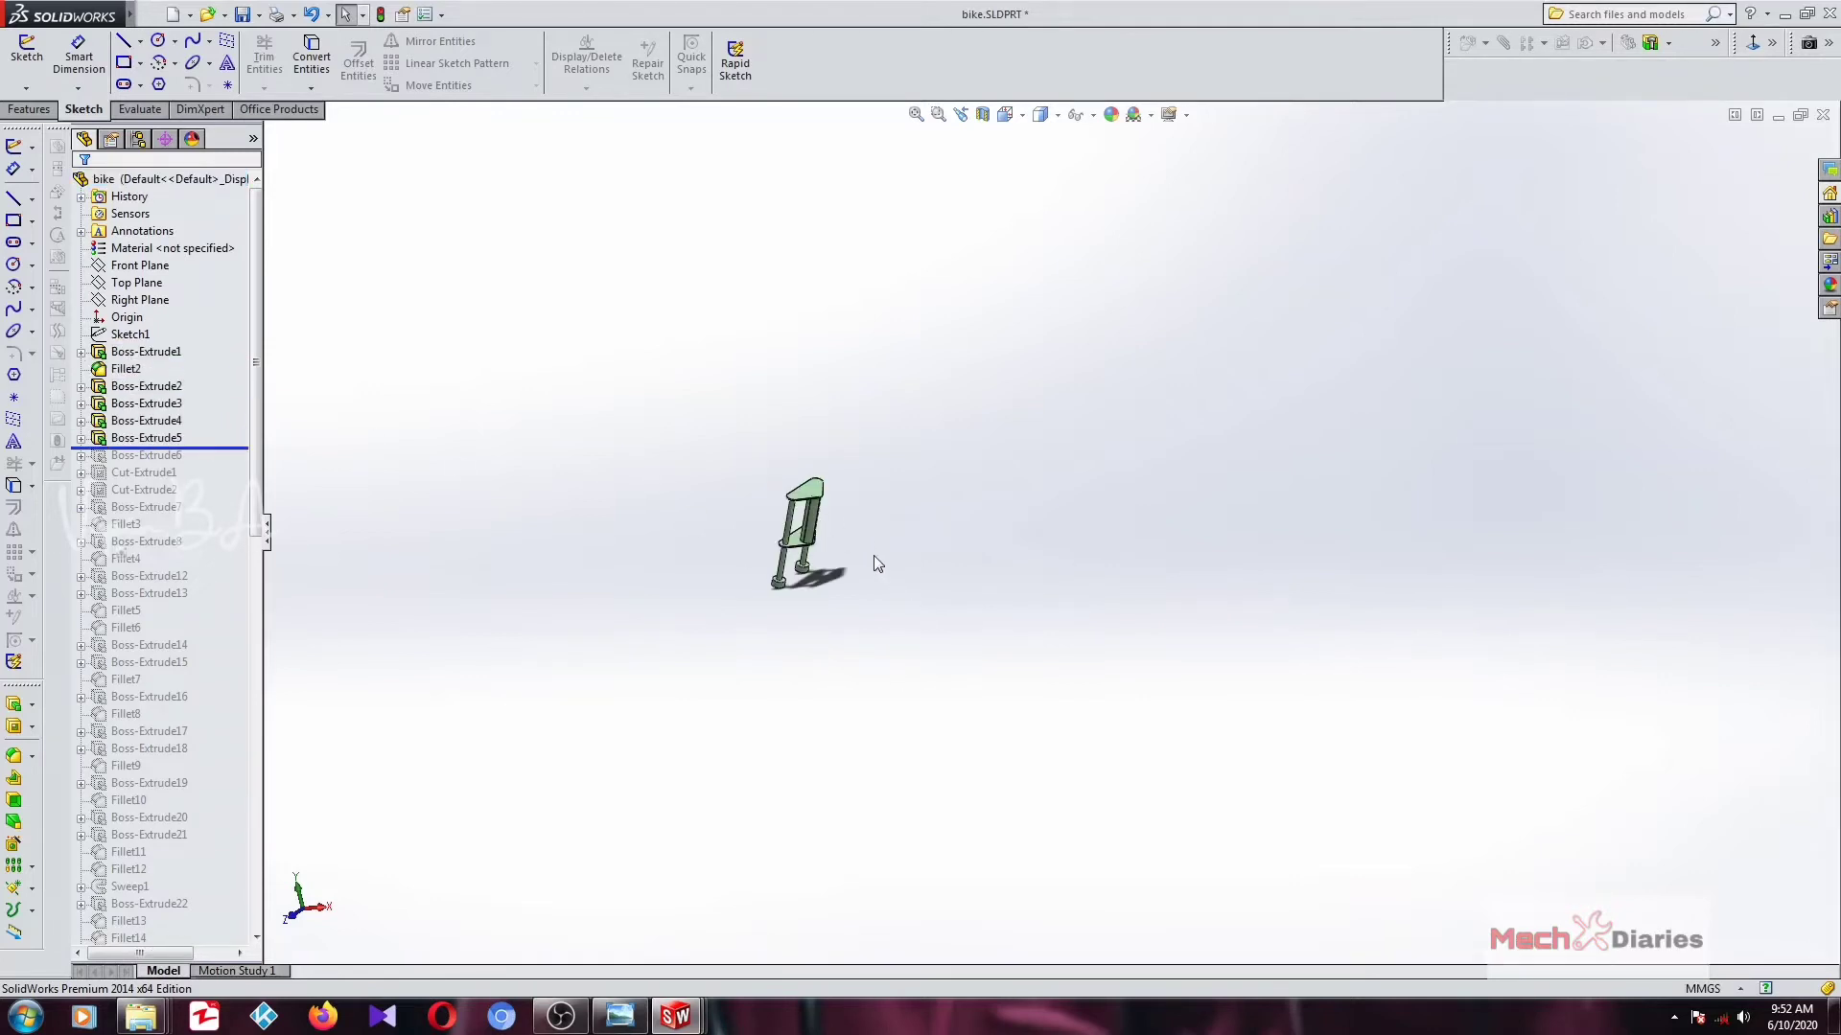
pyautogui.moveTo(874, 563); pyautogui.dragTo(966, 513, button='middle')
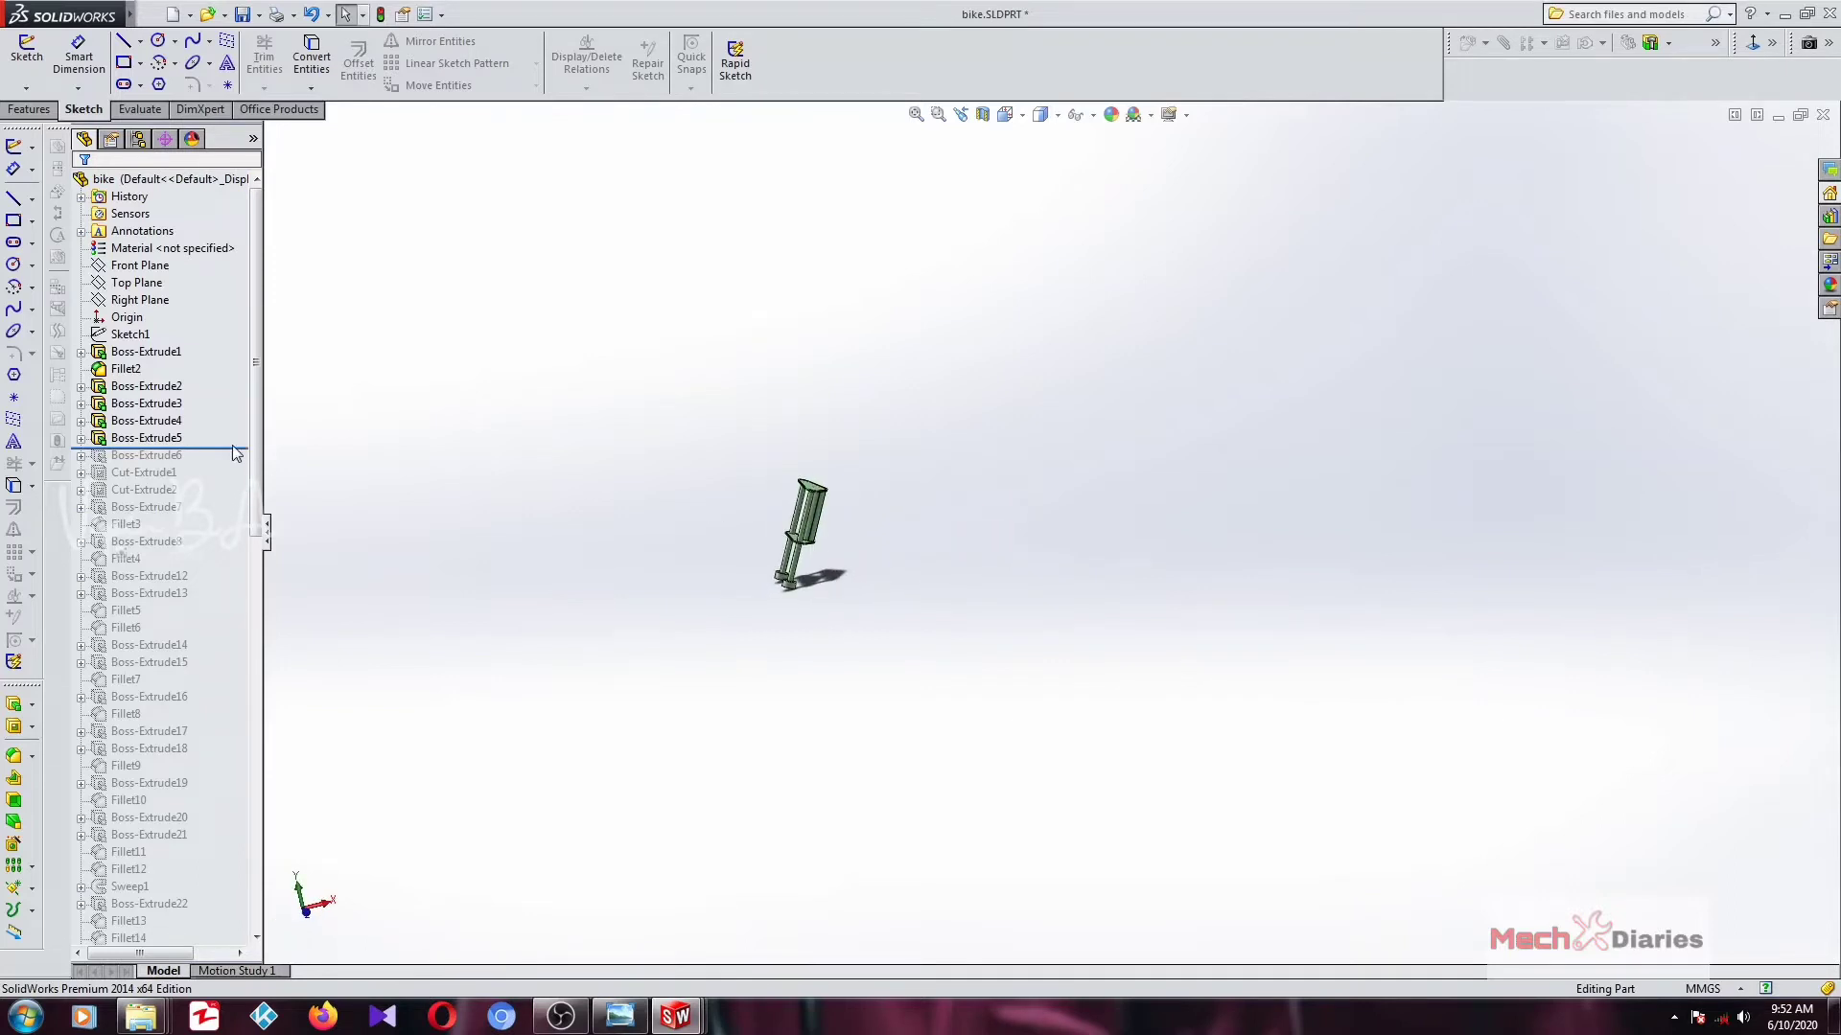
pyautogui.moveTo(237, 451); pyautogui.dragTo(197, 583)
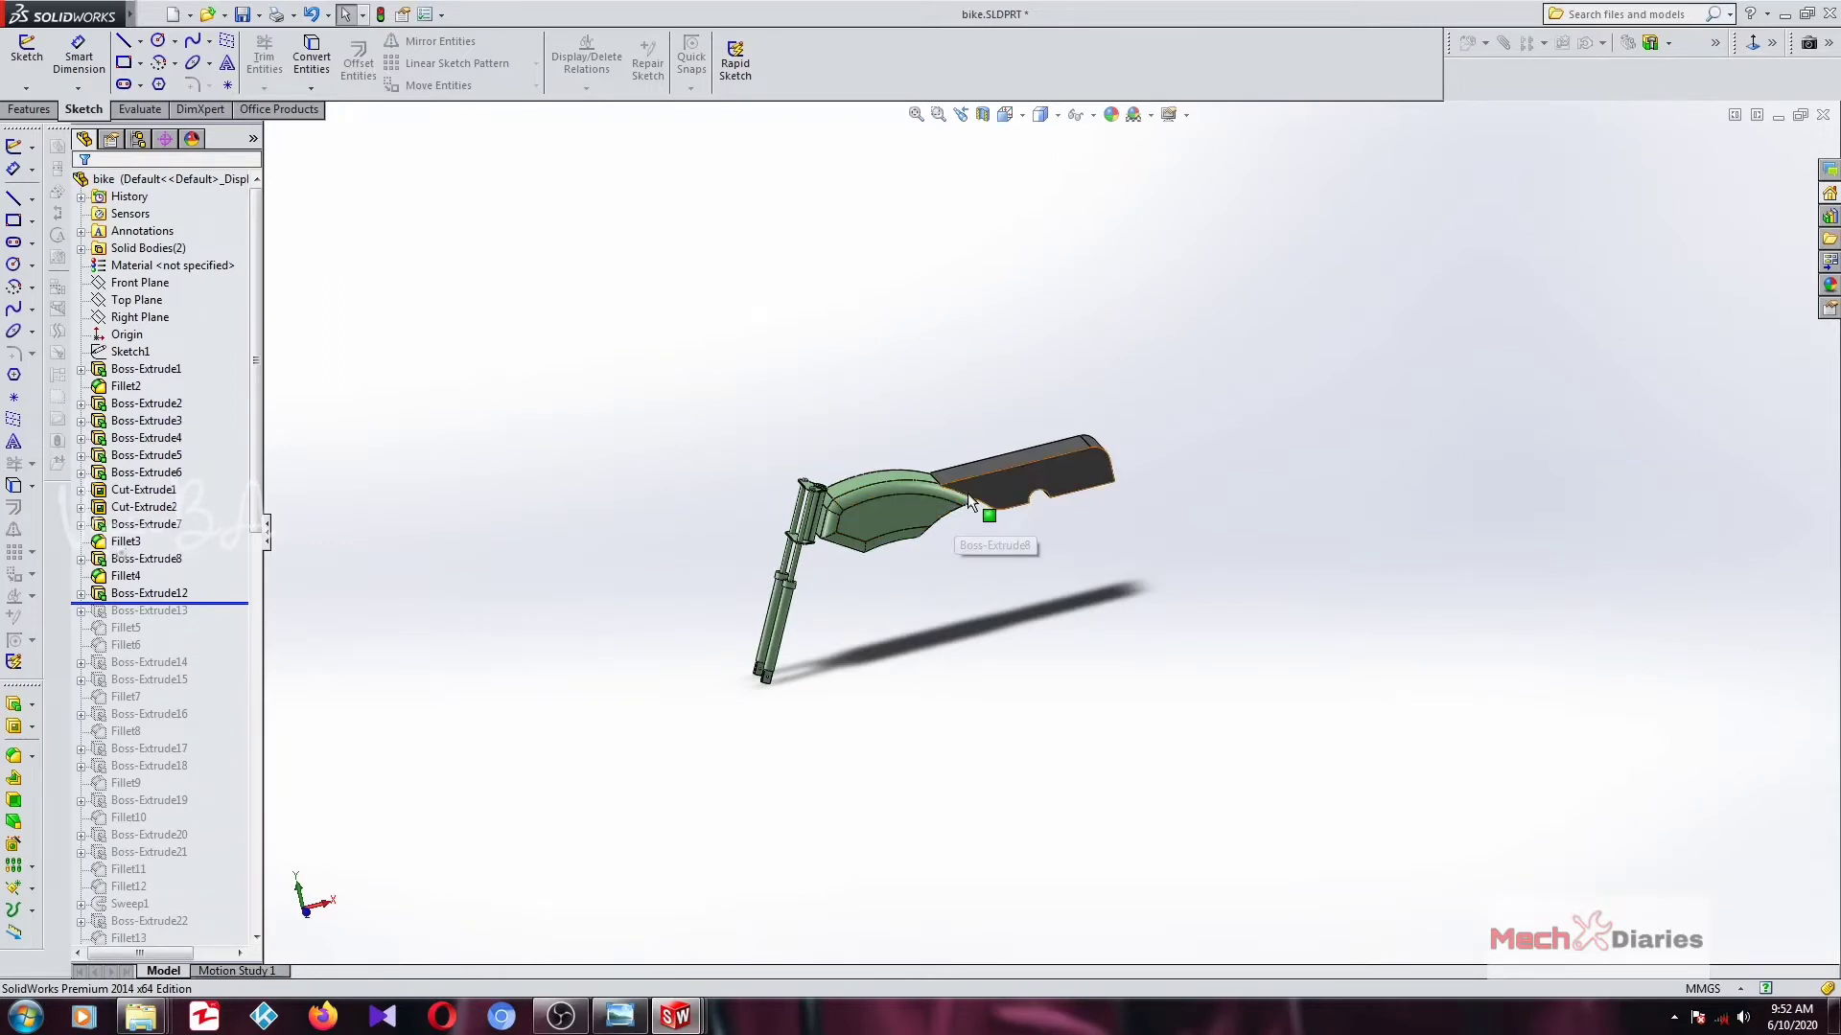
pyautogui.moveTo(237, 603); pyautogui.dragTo(238, 711)
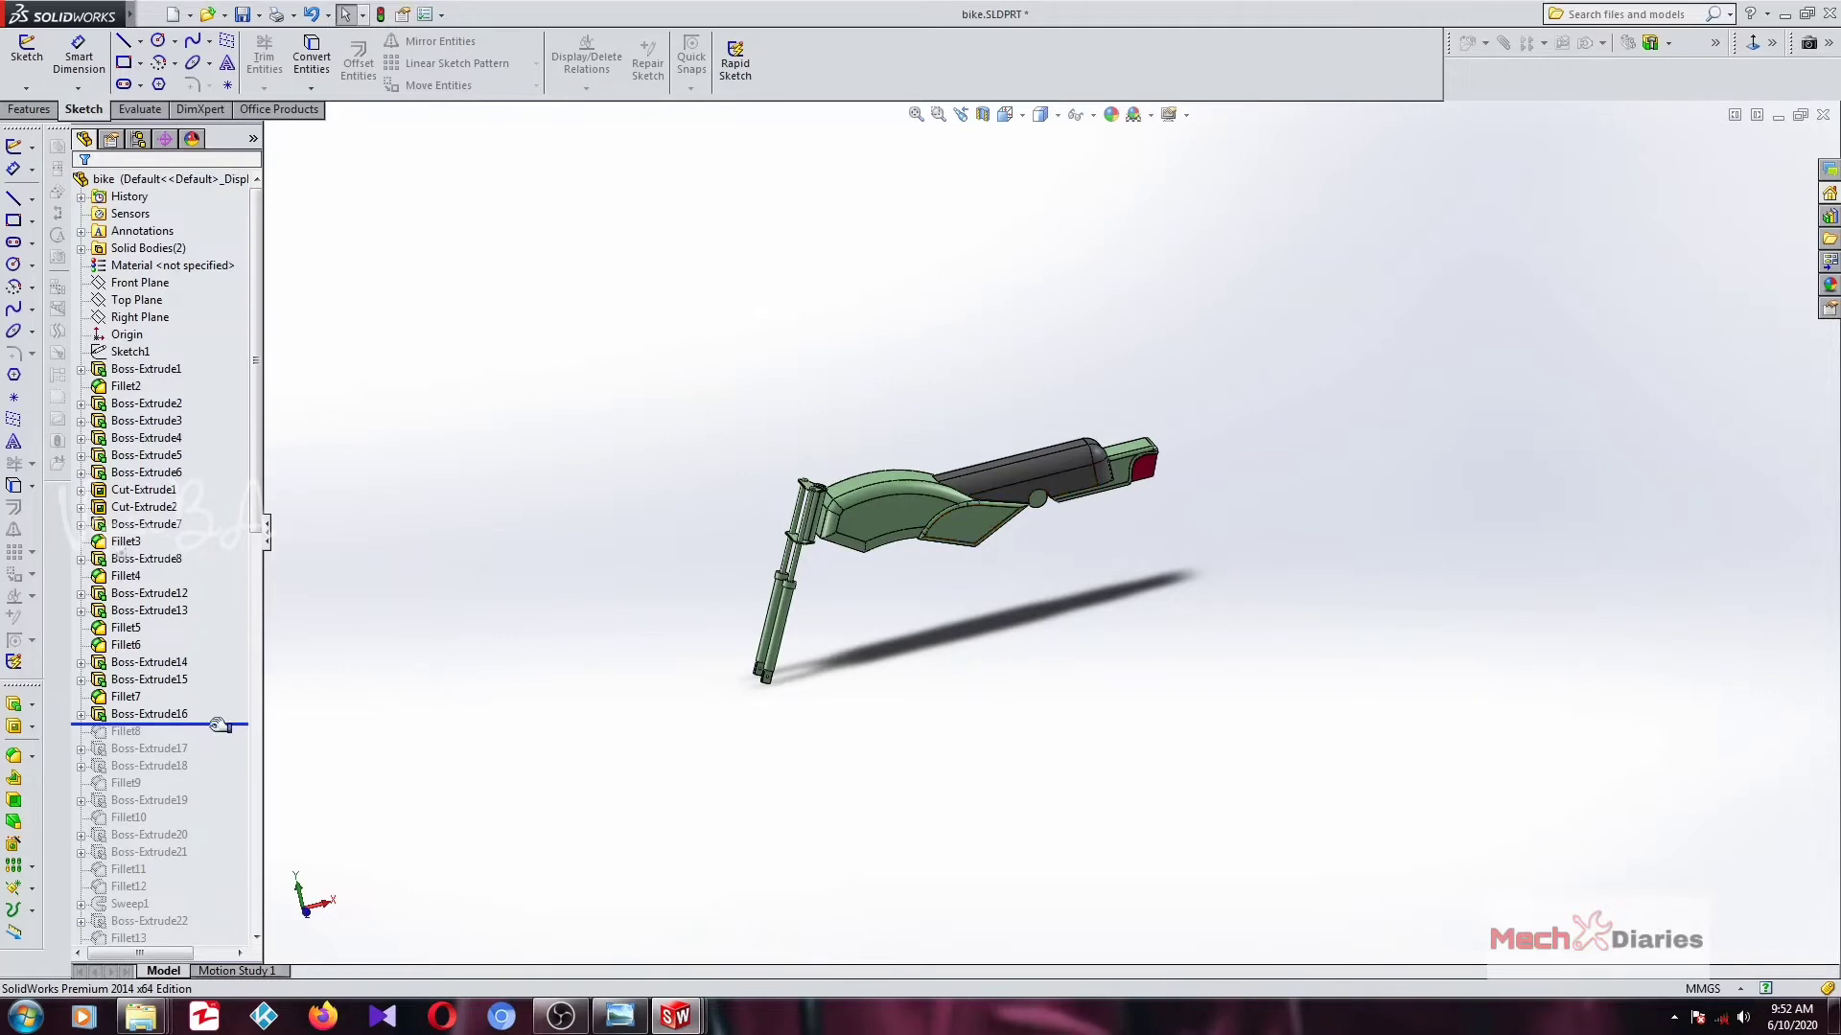
# Roll forward through Fillet10 to add the wheels, then pick Boss-Extrude21.
pyautogui.moveTo(204, 725); pyautogui.dragTo(217, 825)
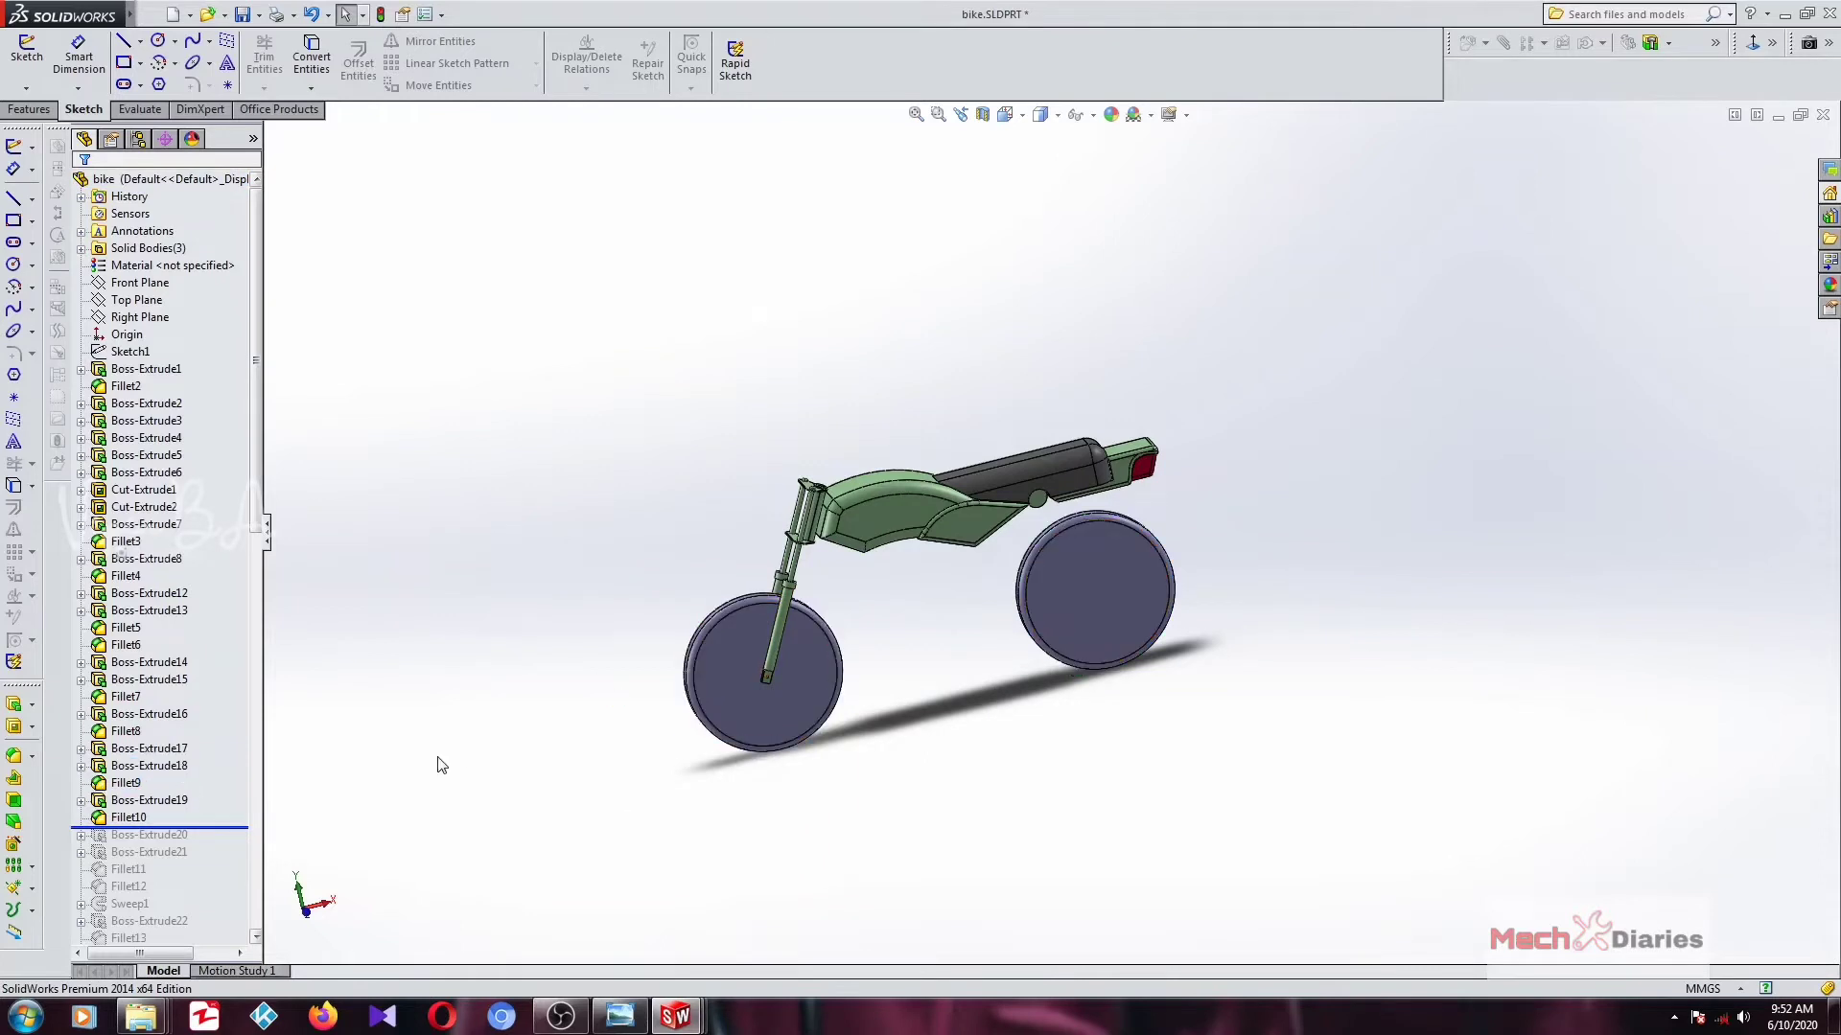
pyautogui.scroll(-2, 115, 767)
pyautogui.click(124, 783)
pyautogui.scroll(-3, 284, 749)
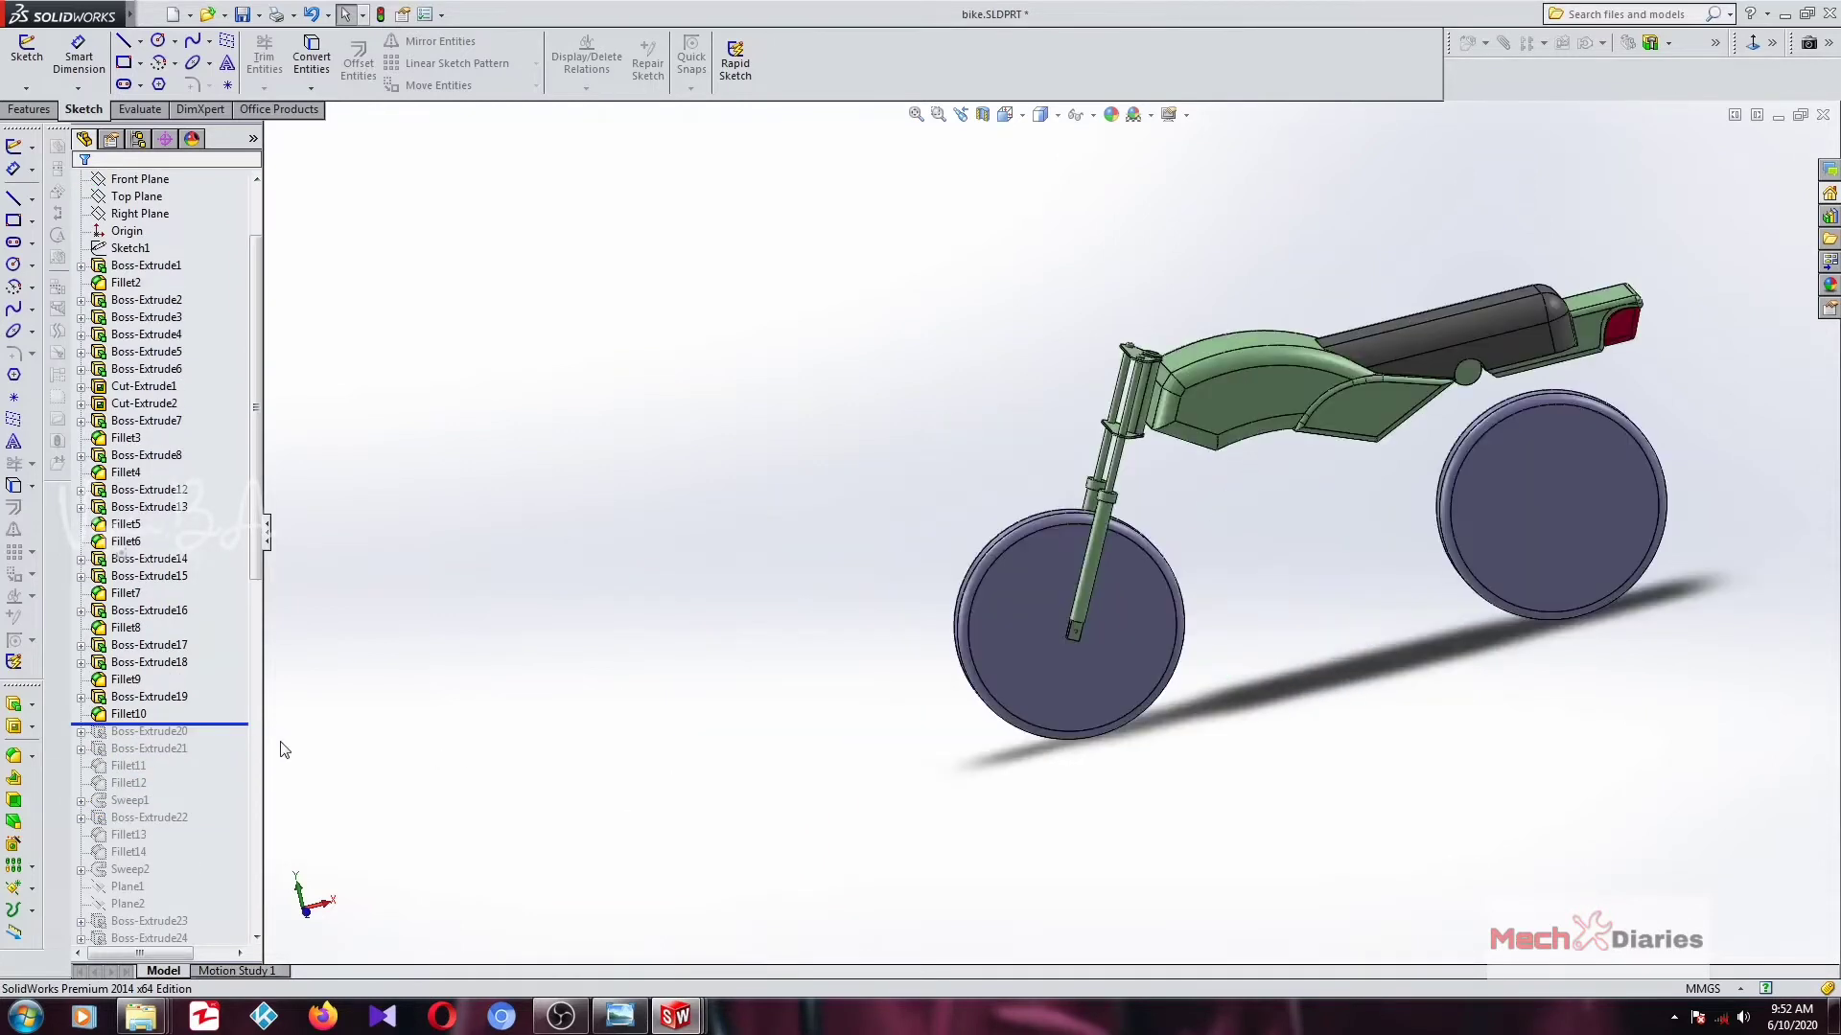
pyautogui.click(149, 749)
# Roll forward to Sweep2 for the rear shock, check Fillet14, then restore all features.
pyautogui.moveTo(209, 724); pyautogui.dragTo(218, 876)
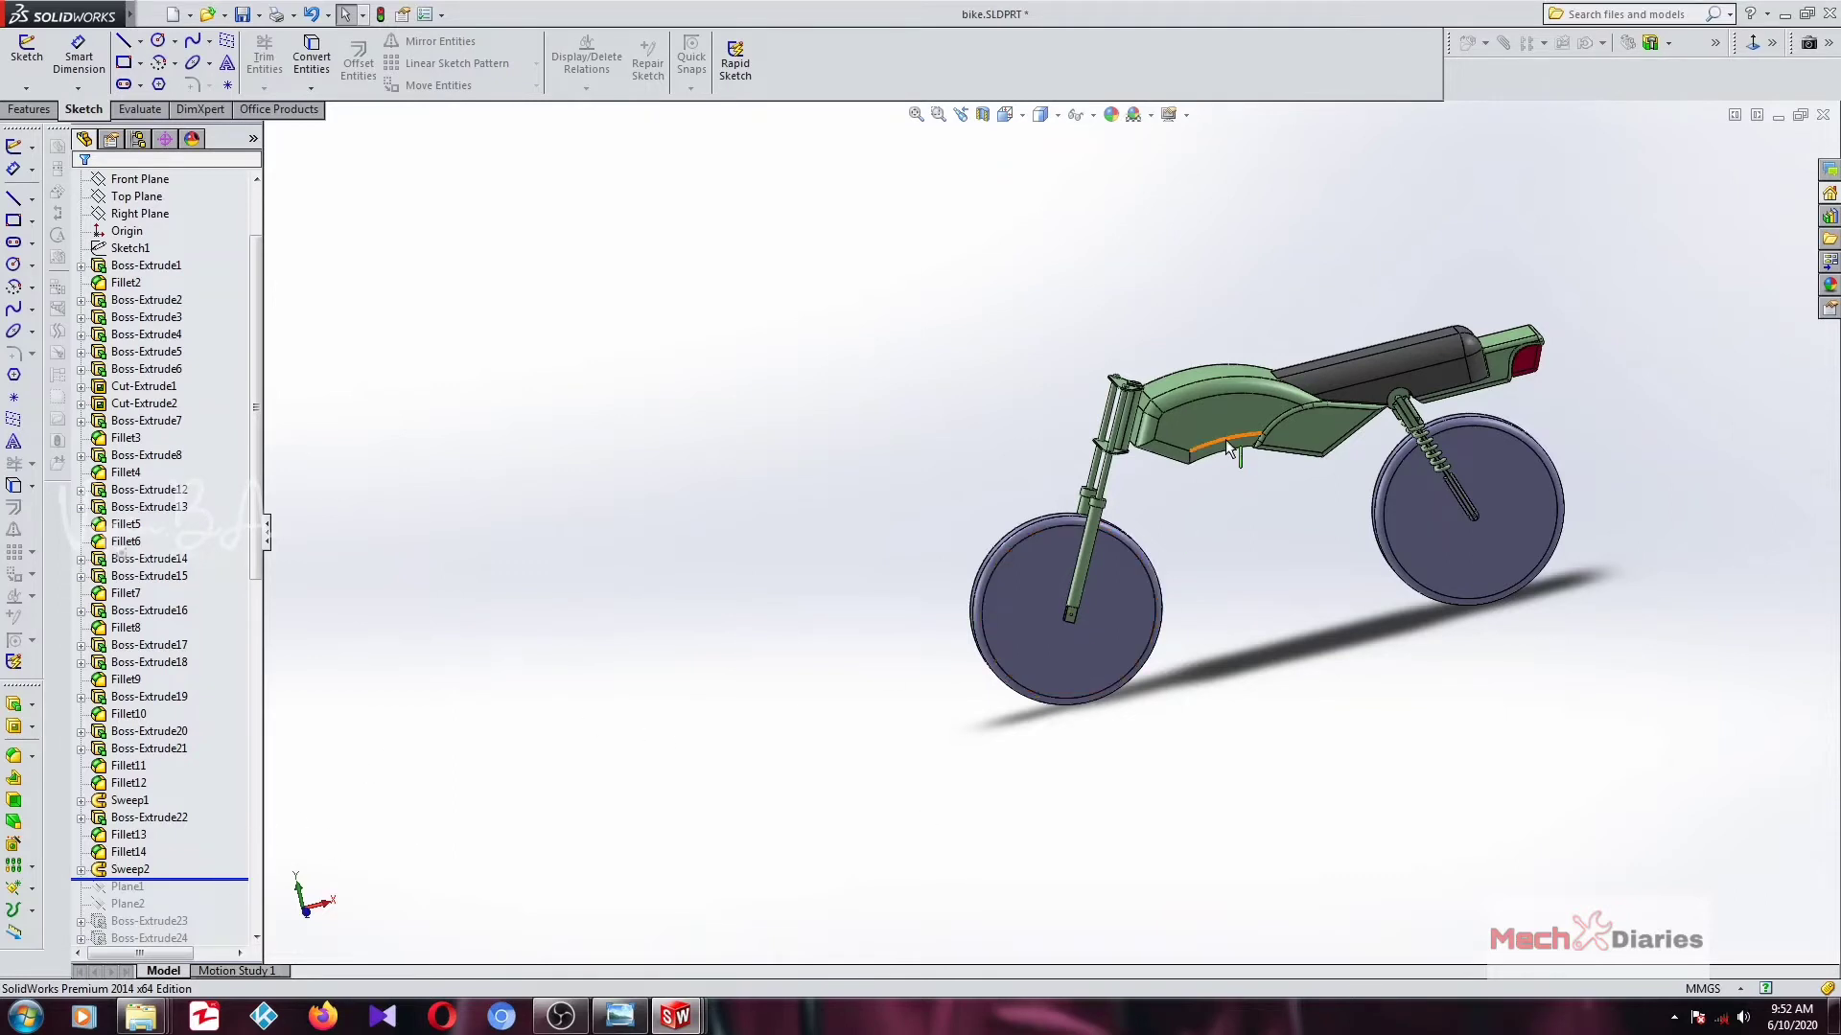
pyautogui.click(144, 854)
pyautogui.press('Escape')
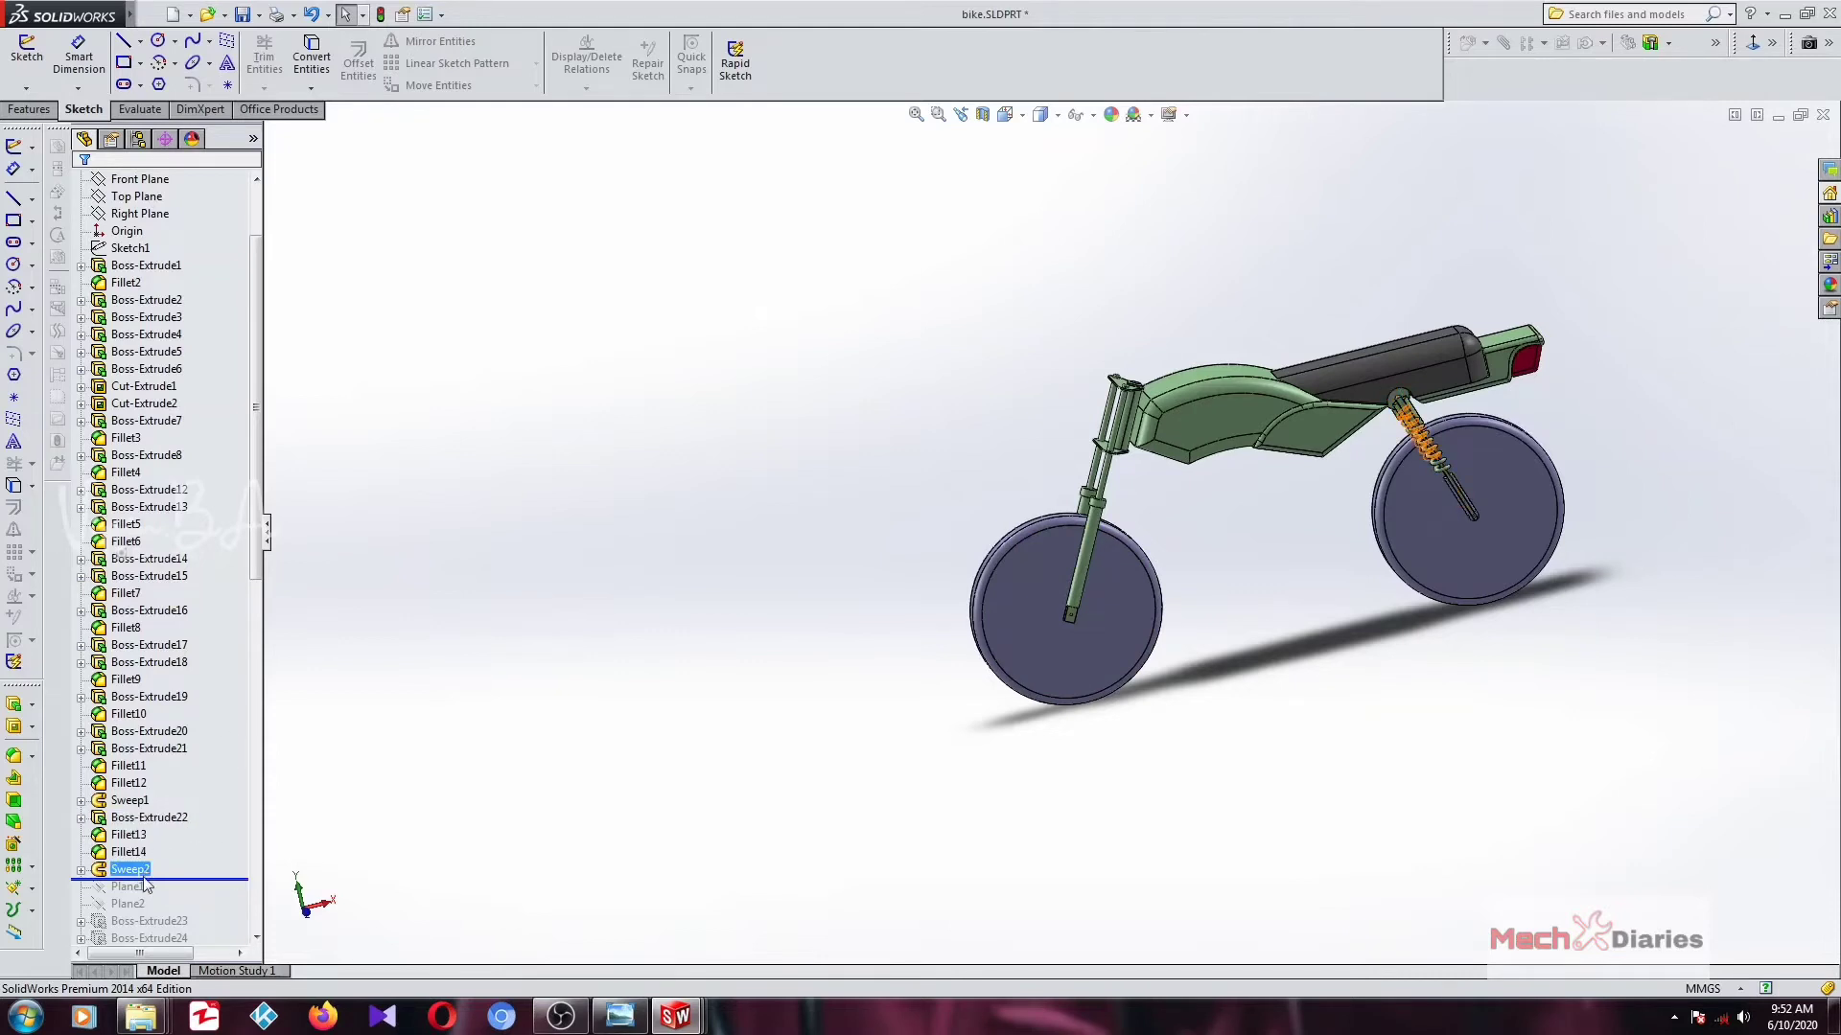
pyautogui.moveTo(206, 886); pyautogui.dragTo(209, 931)
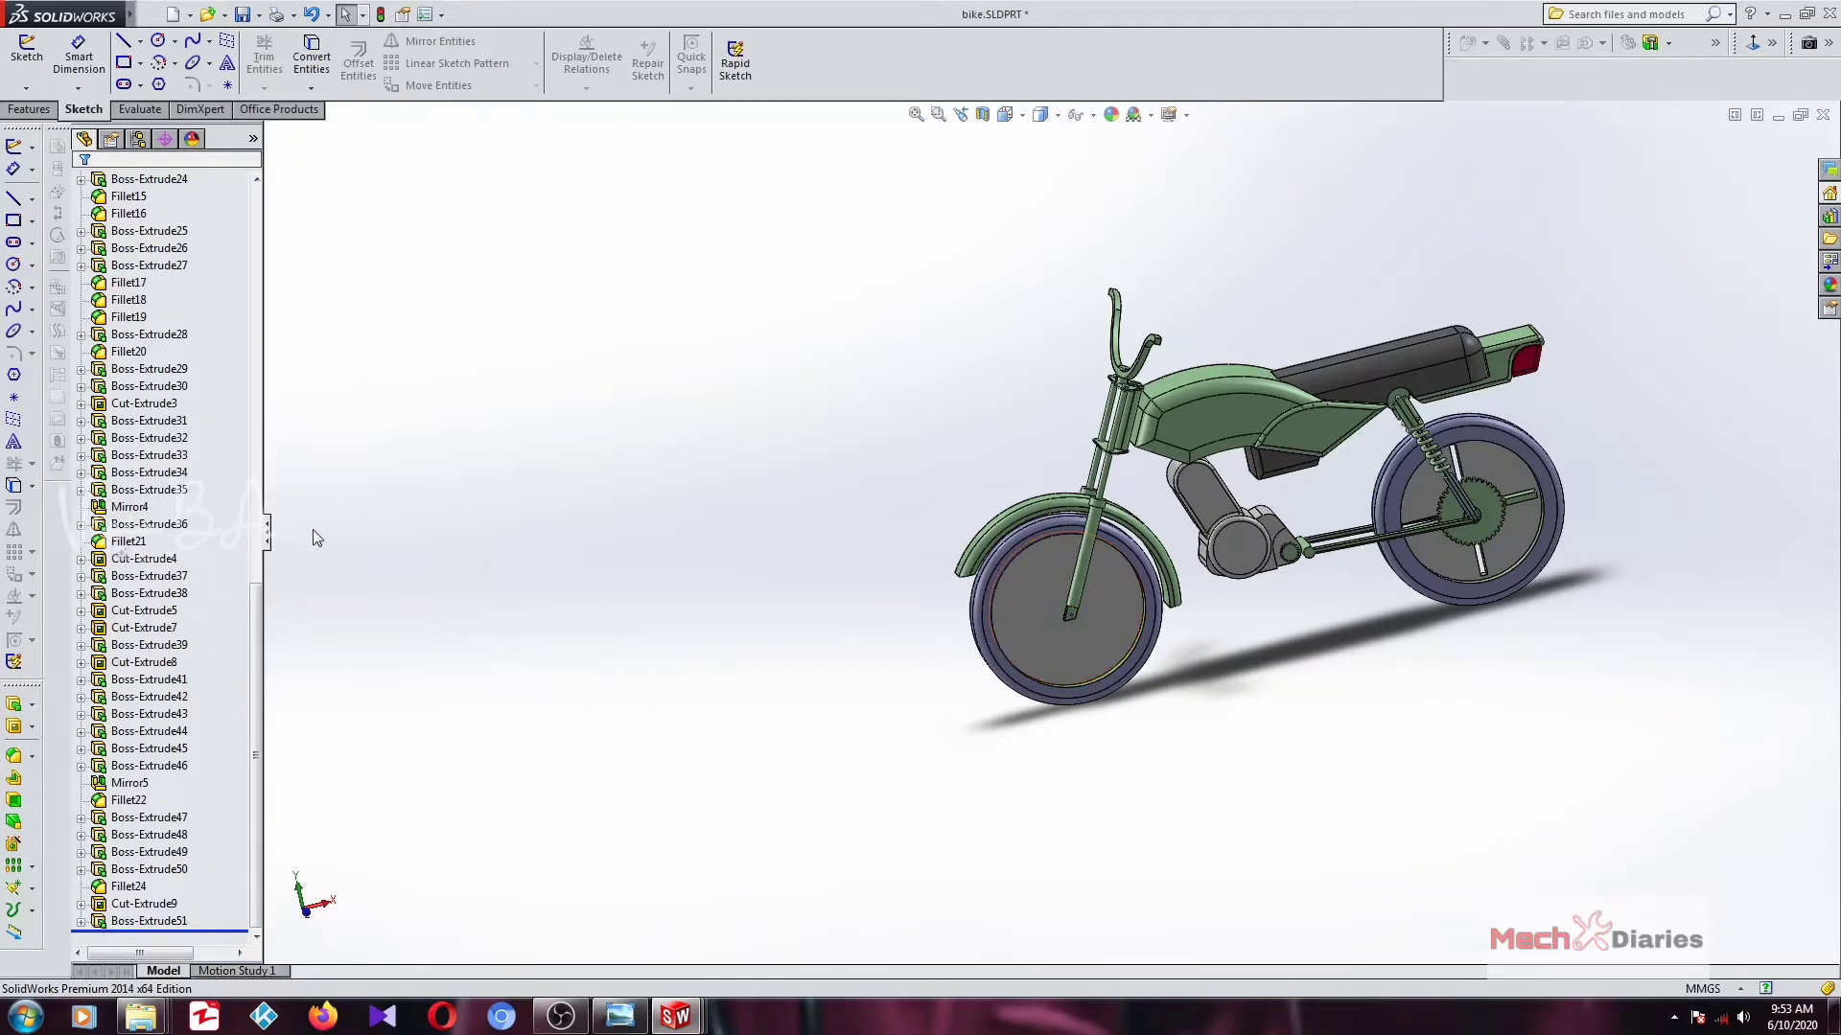
pyautogui.click(153, 455)
pyautogui.click(1454, 759)
pyautogui.moveTo(1402, 542); pyautogui.dragTo(1306, 205, button='middle')
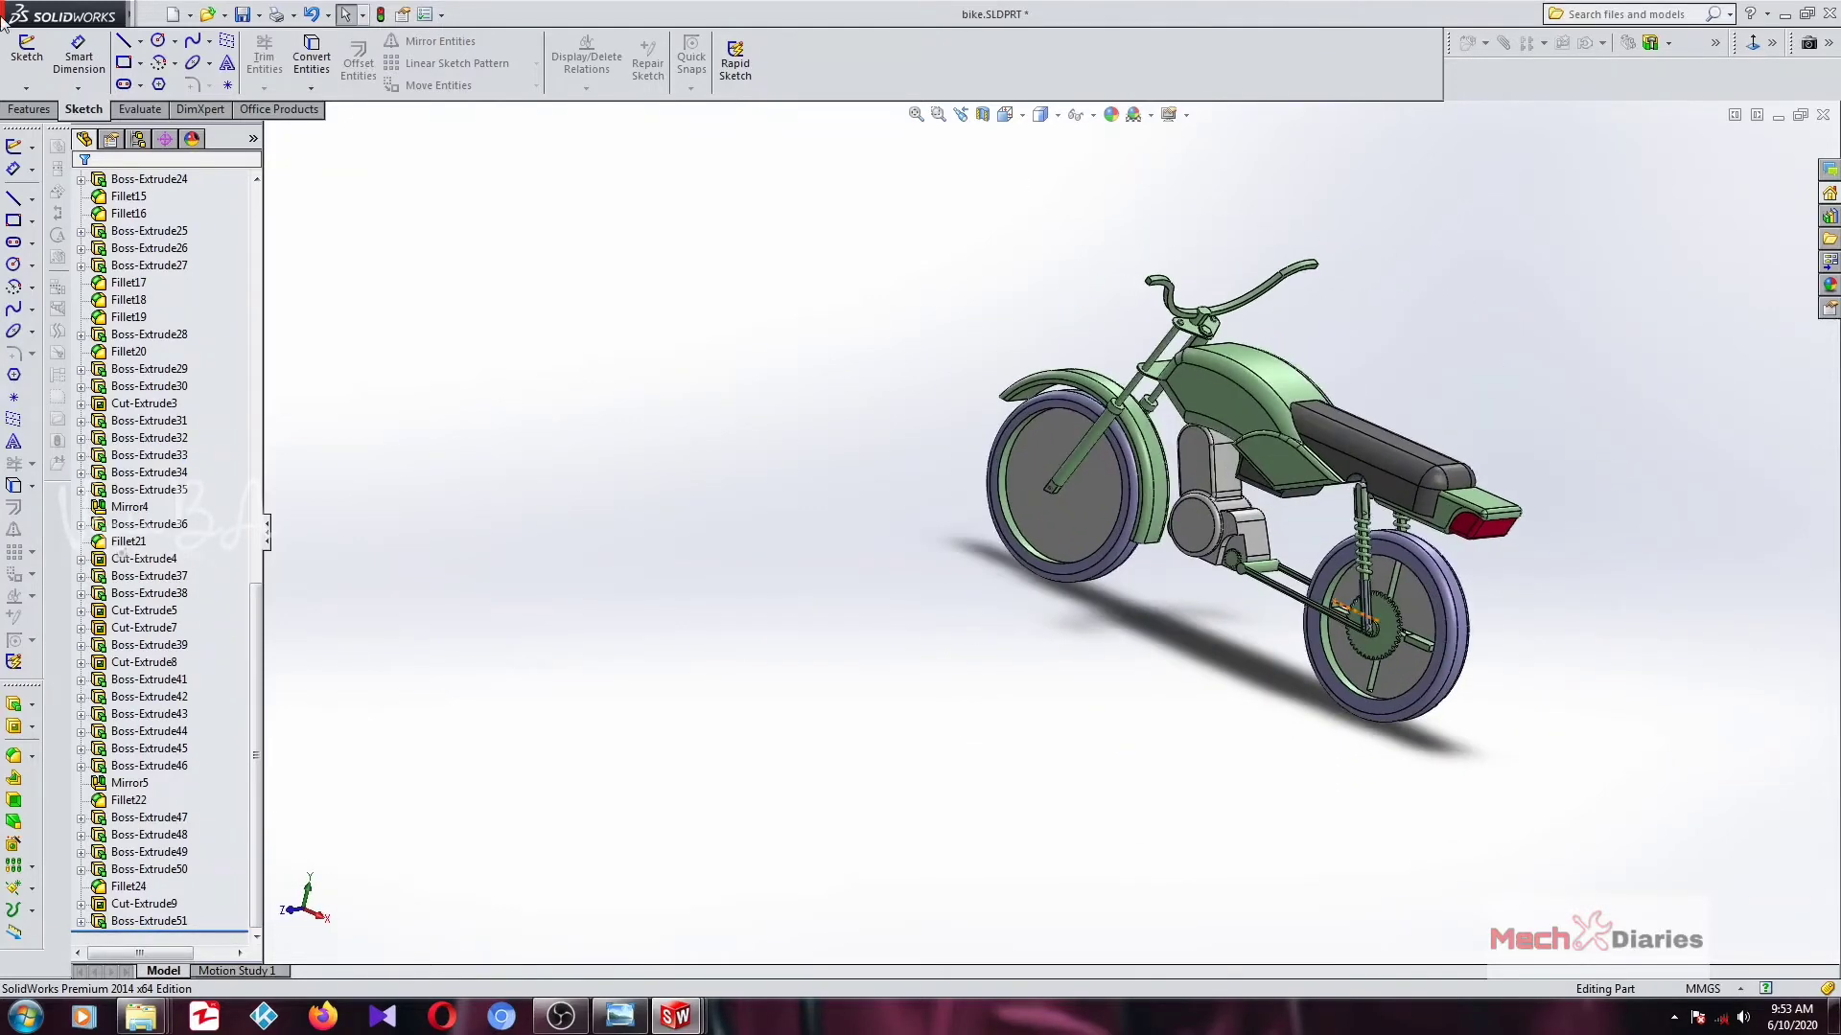
pyautogui.click(151, 13)
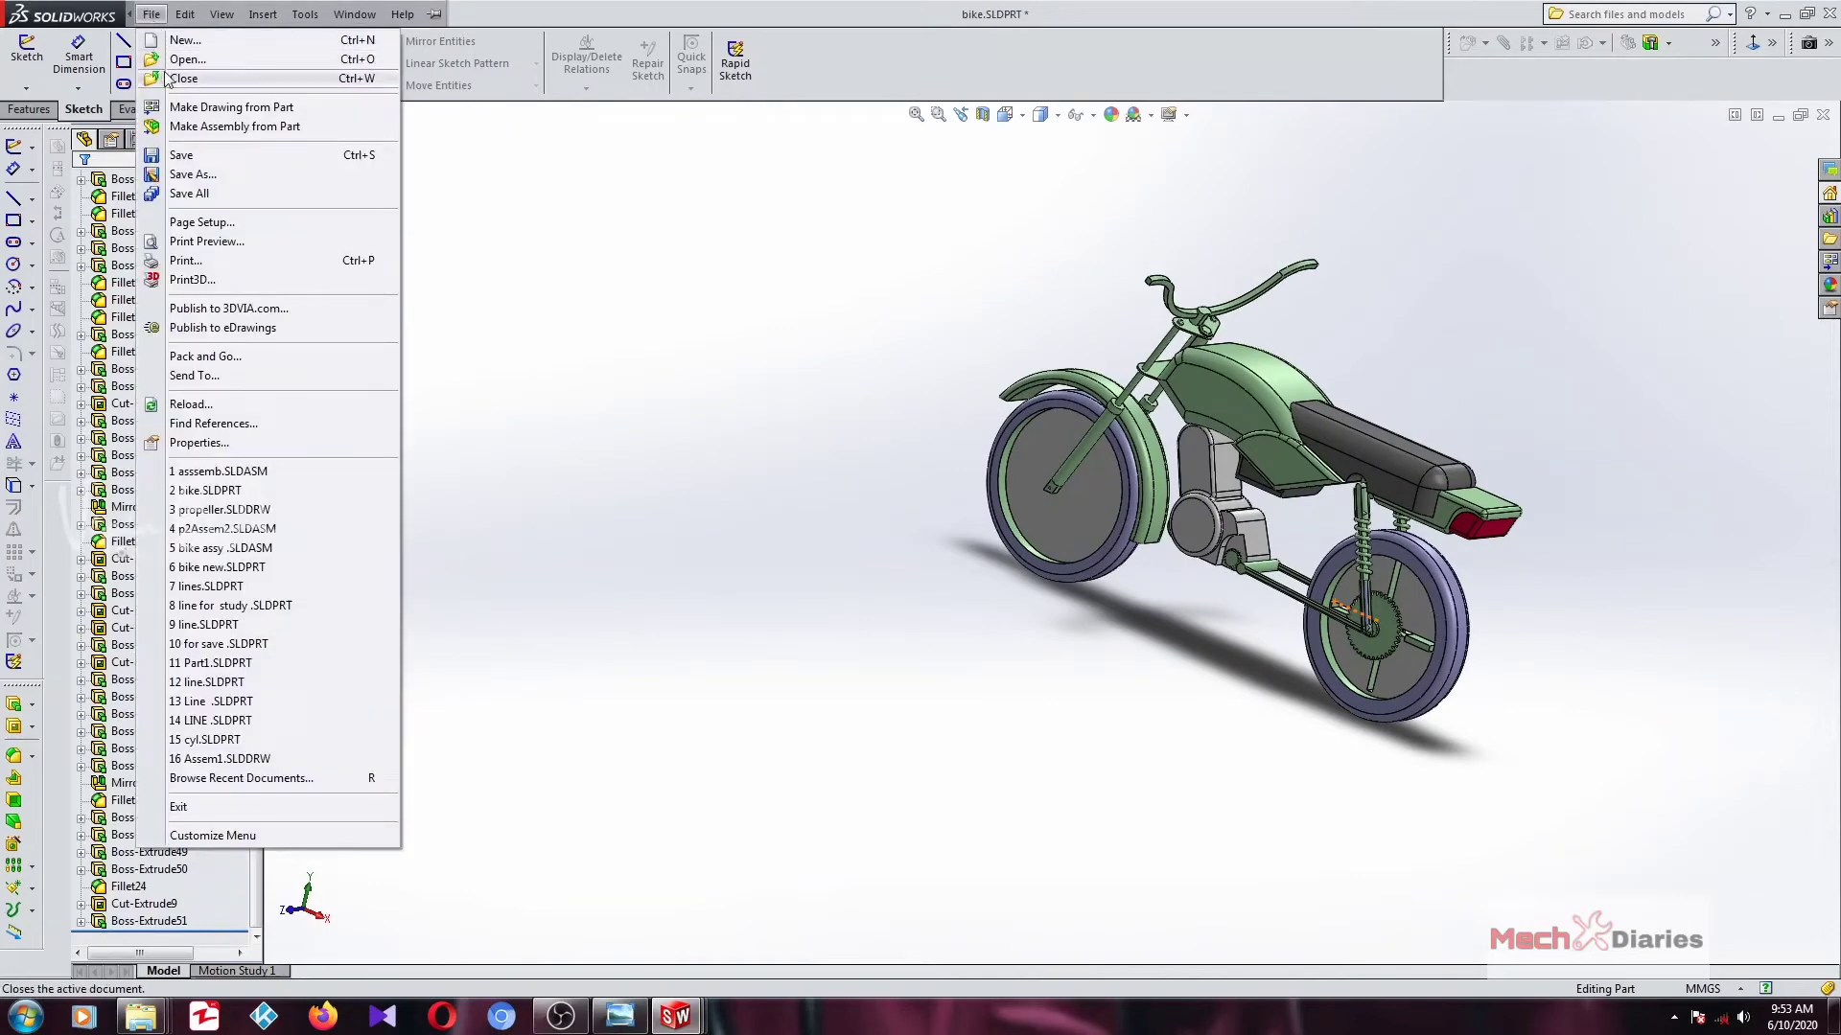
pyautogui.click(185, 40)
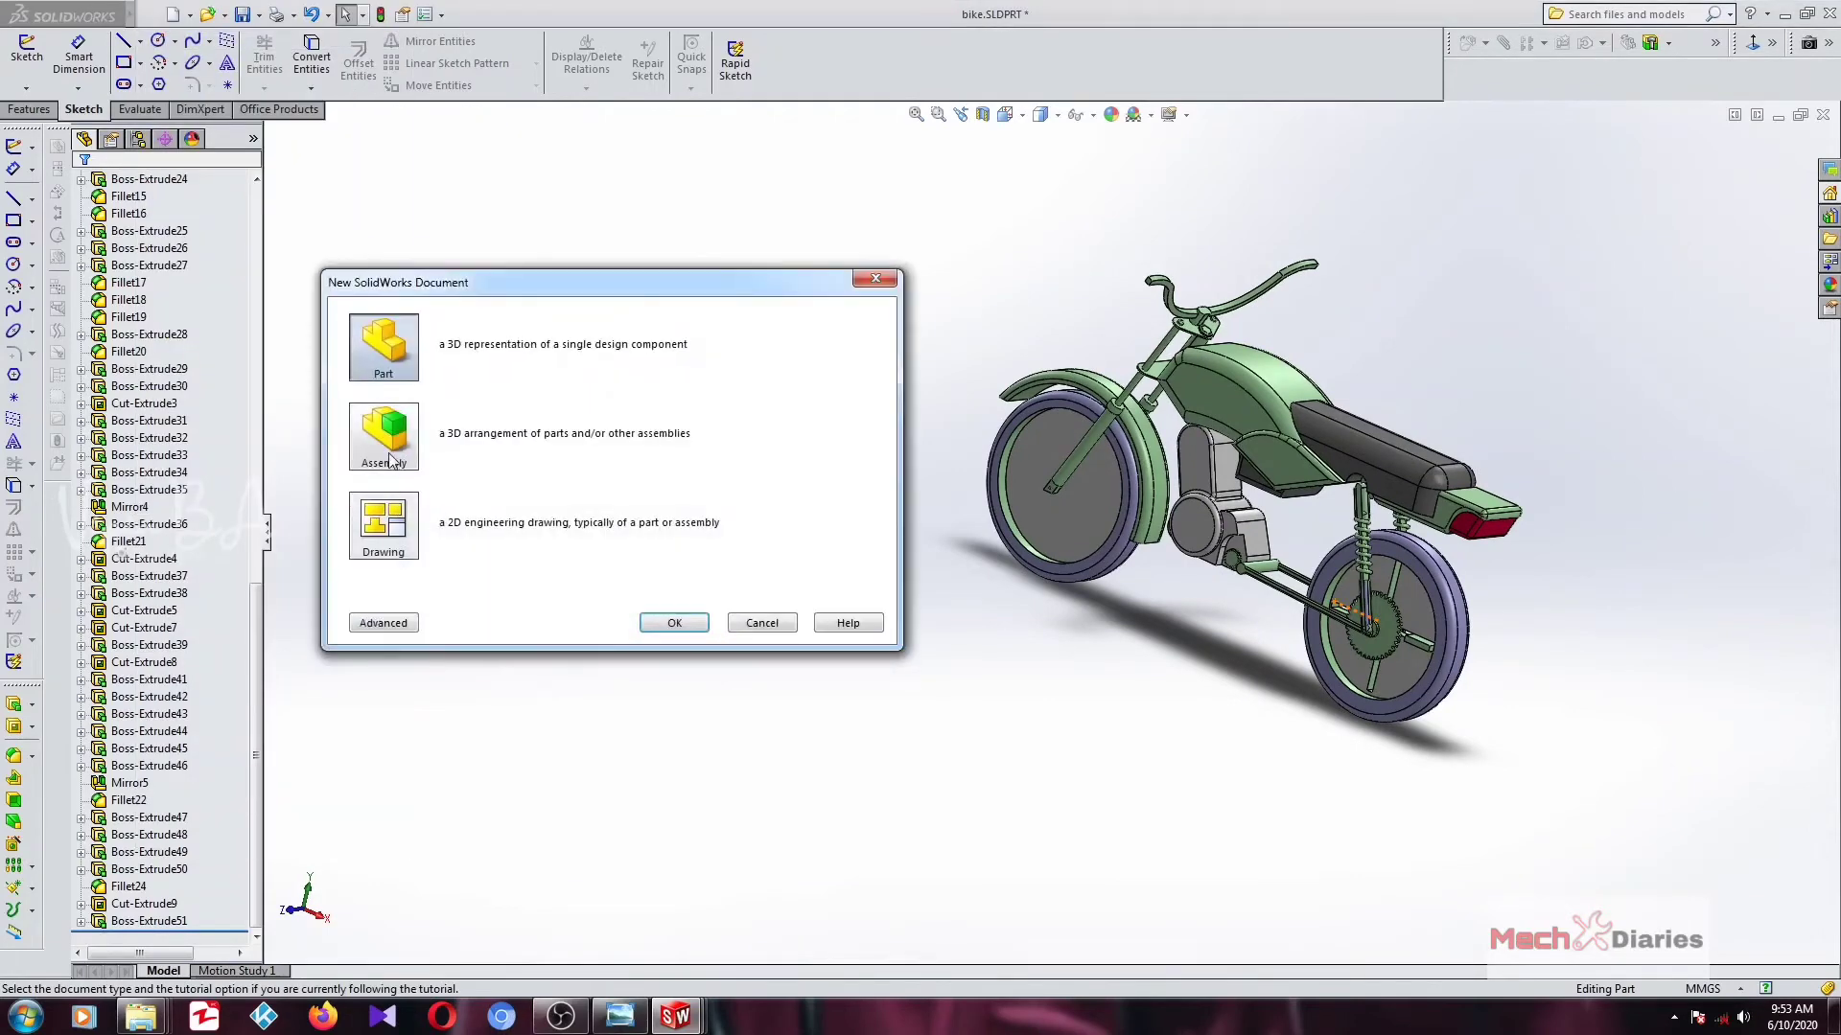
pyautogui.click(876, 278)
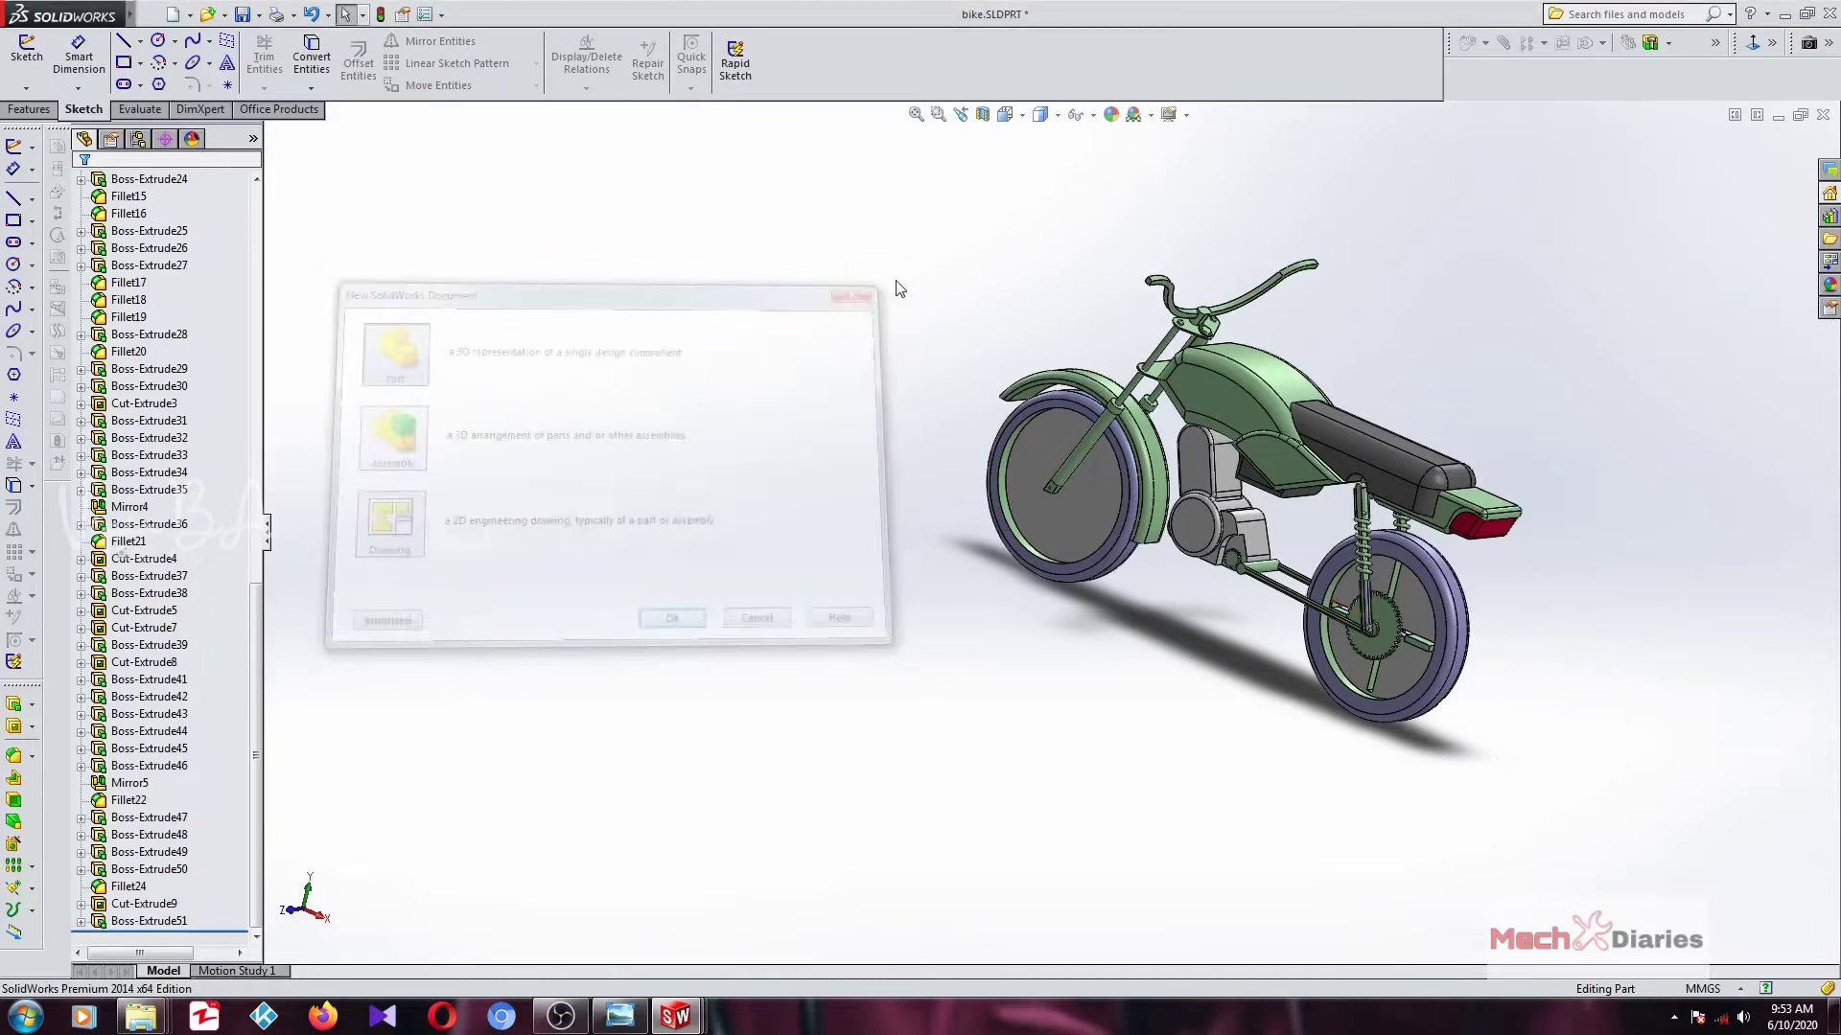
pyautogui.click(1821, 122)
# Close bike.SLDPRT without saving and orbit the pedal-boat assembly.
pyautogui.click(846, 543)
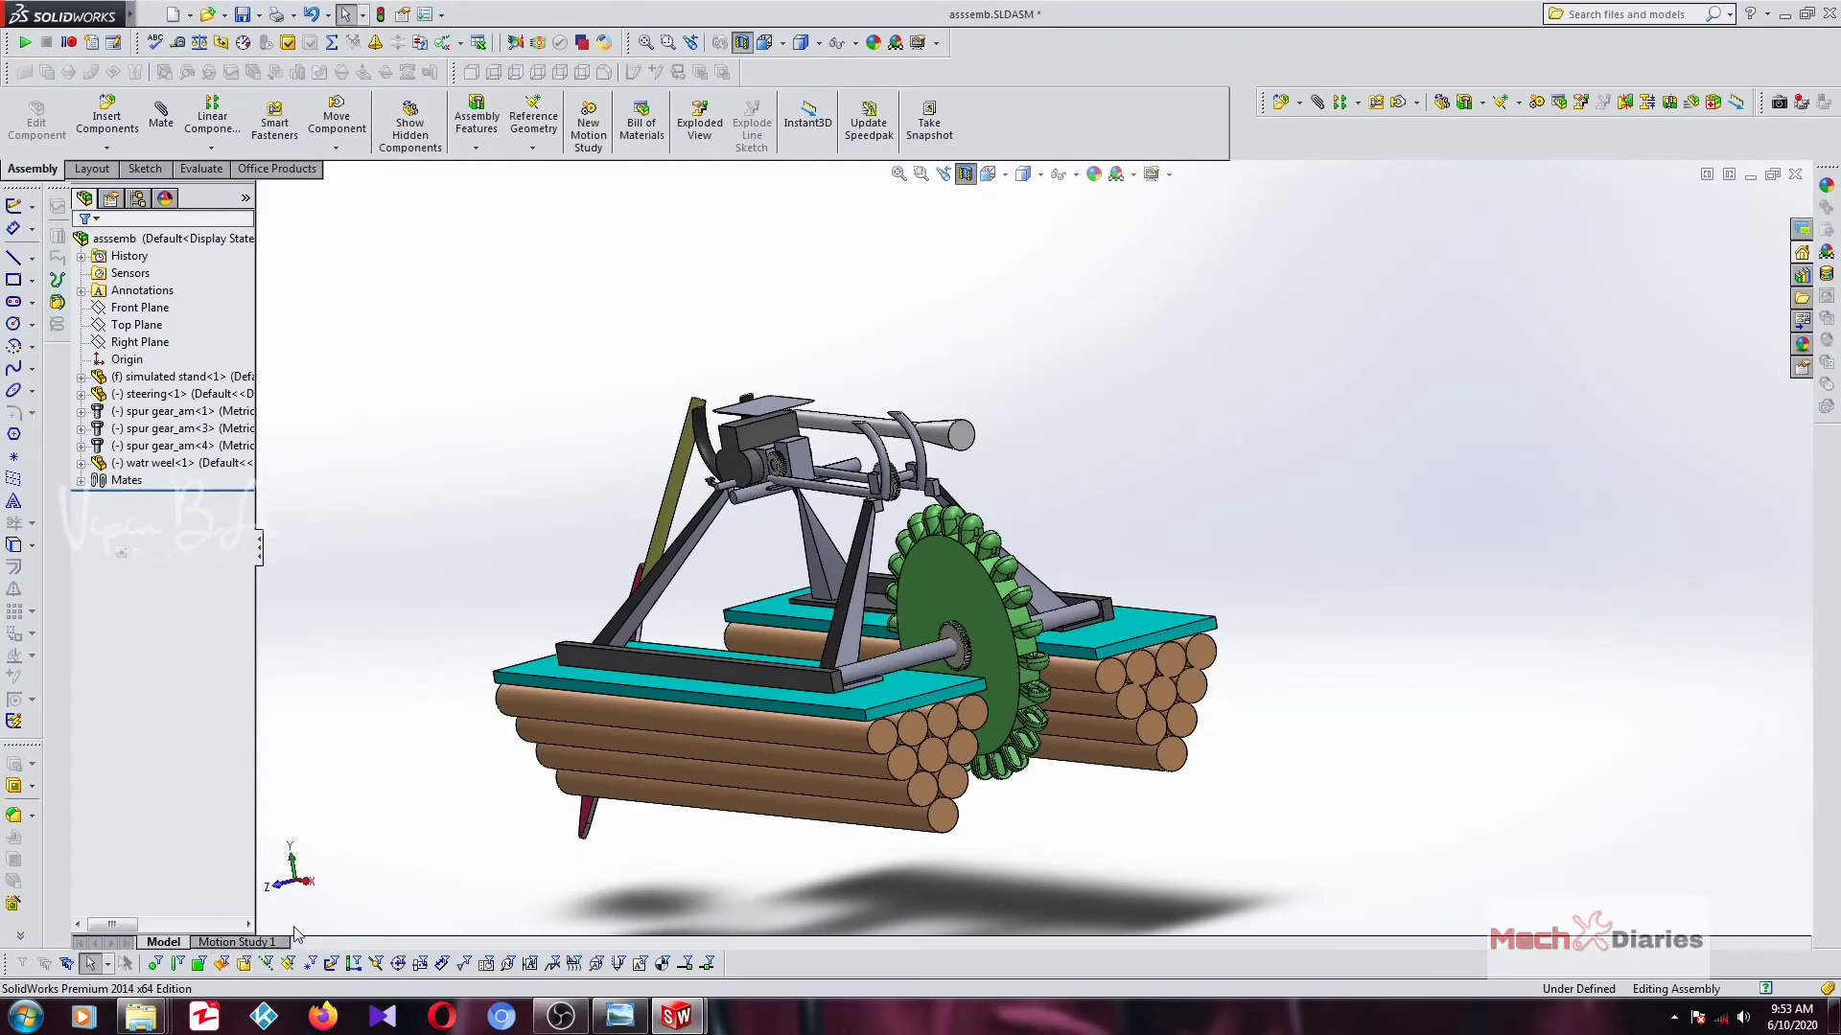
pyautogui.moveTo(1049, 510); pyautogui.dragTo(1074, 604, button='middle')
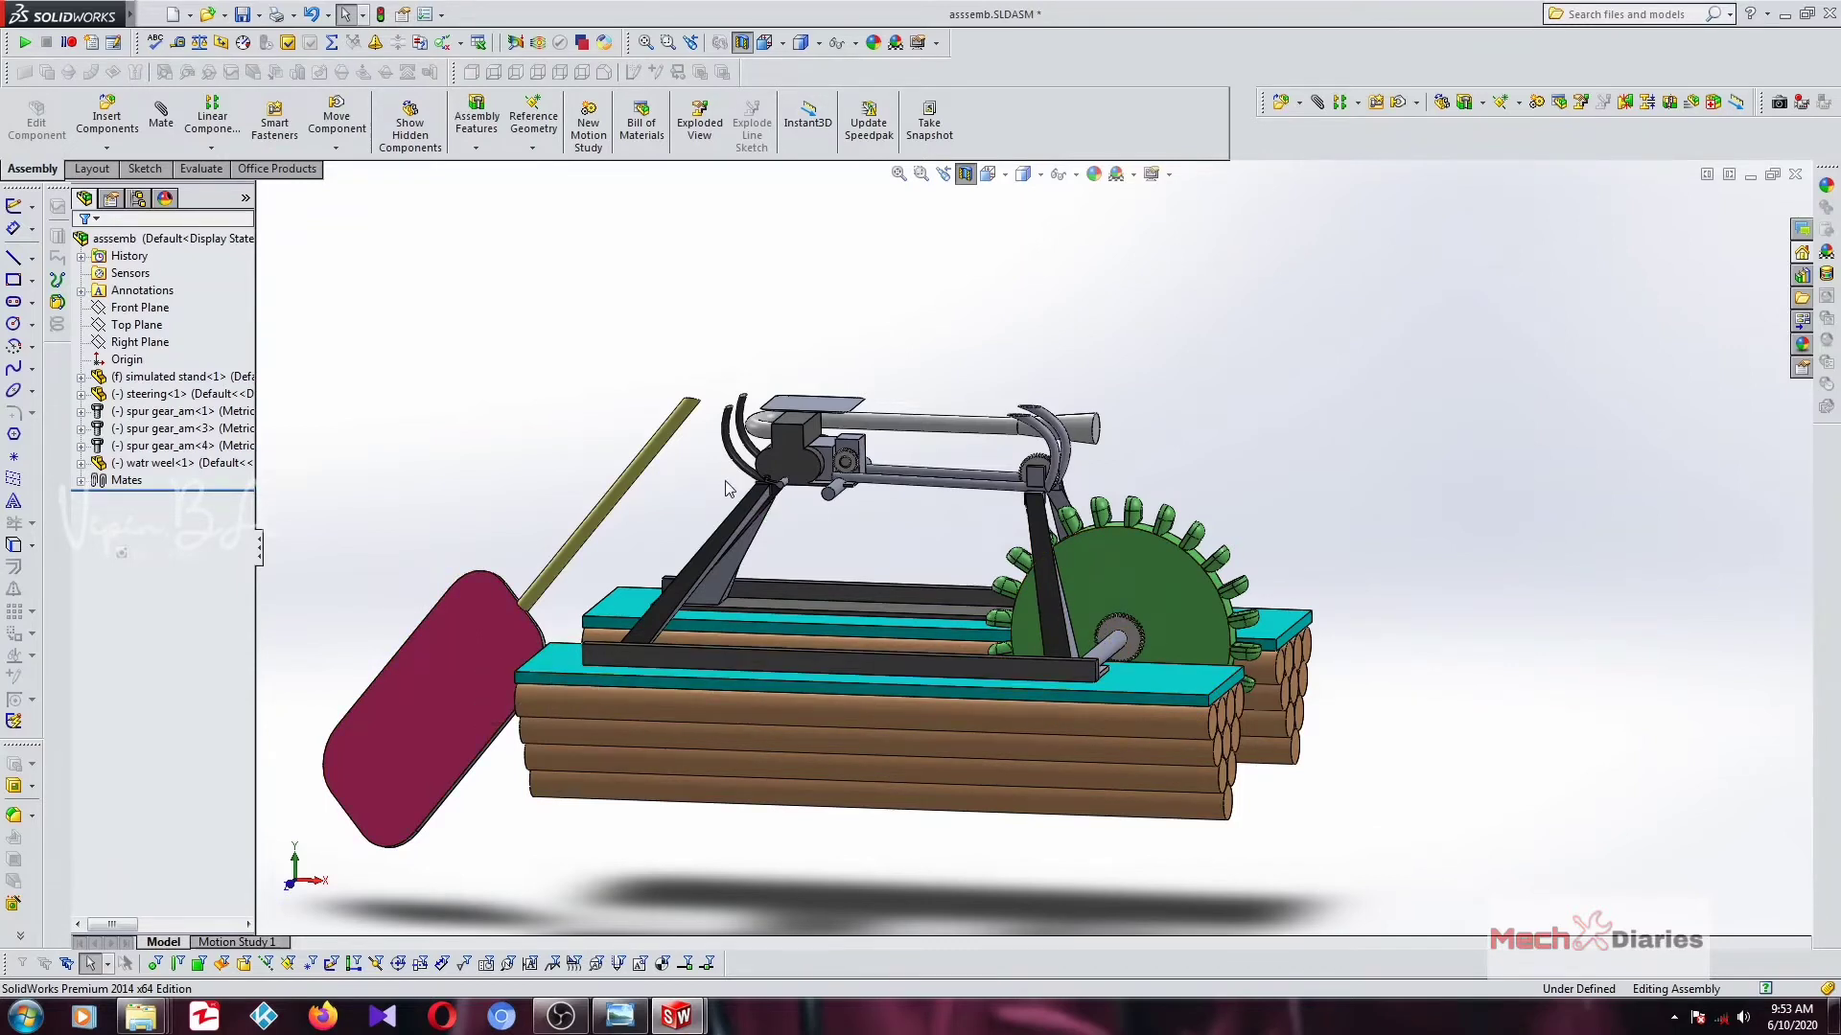
pyautogui.scroll(-2, 767, 527)
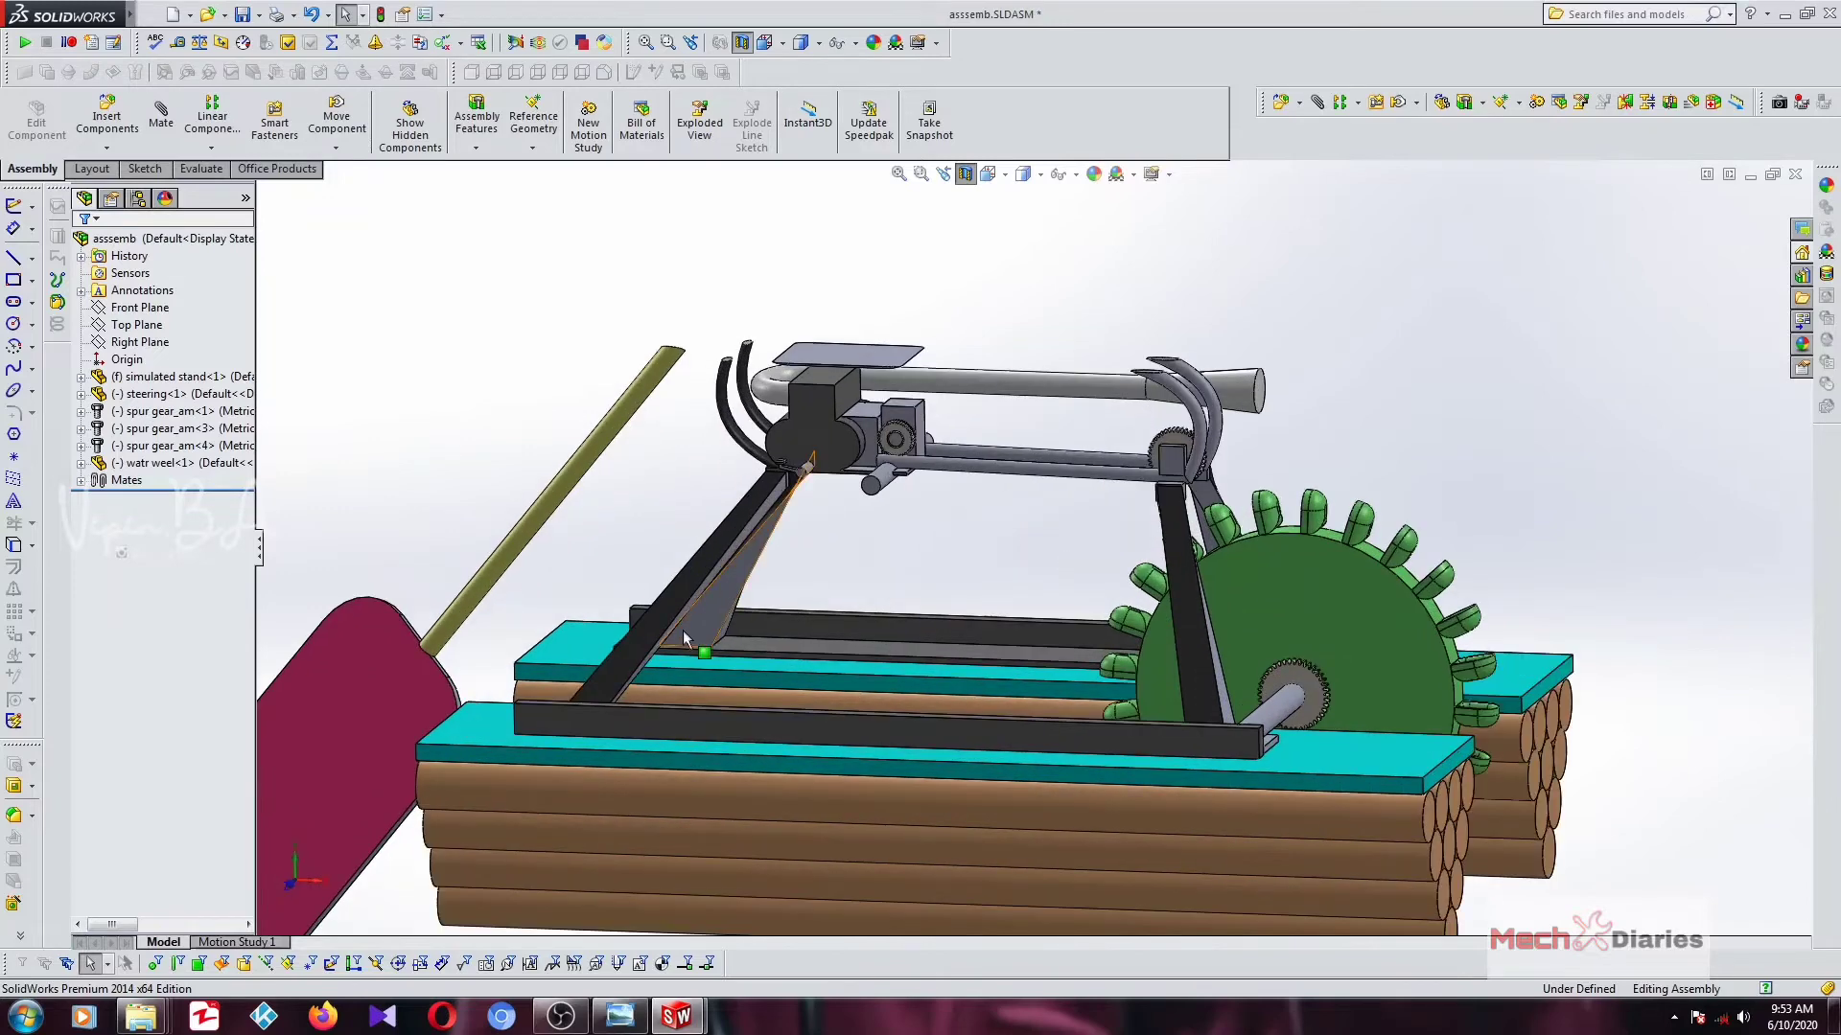
pyautogui.scroll(2, 686, 638)
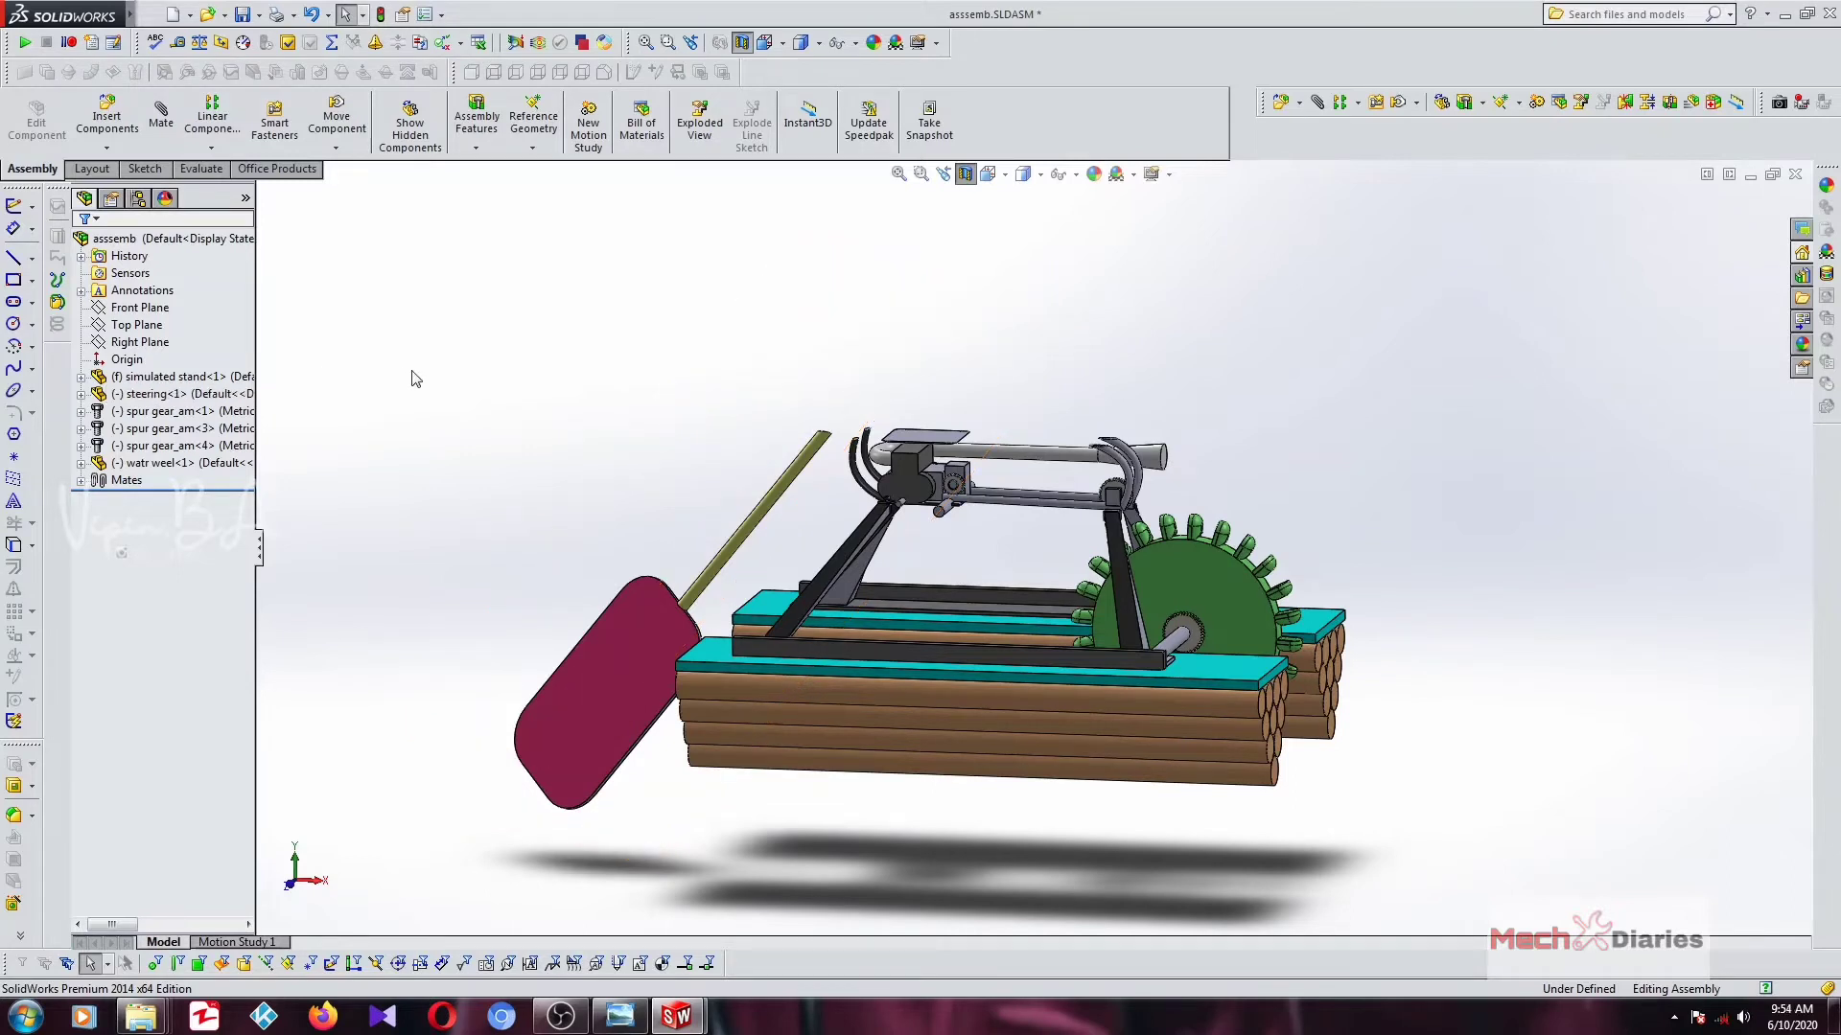
# Select the simulated stand, steering and watr weel components in the tree.
pyautogui.click(167, 376)
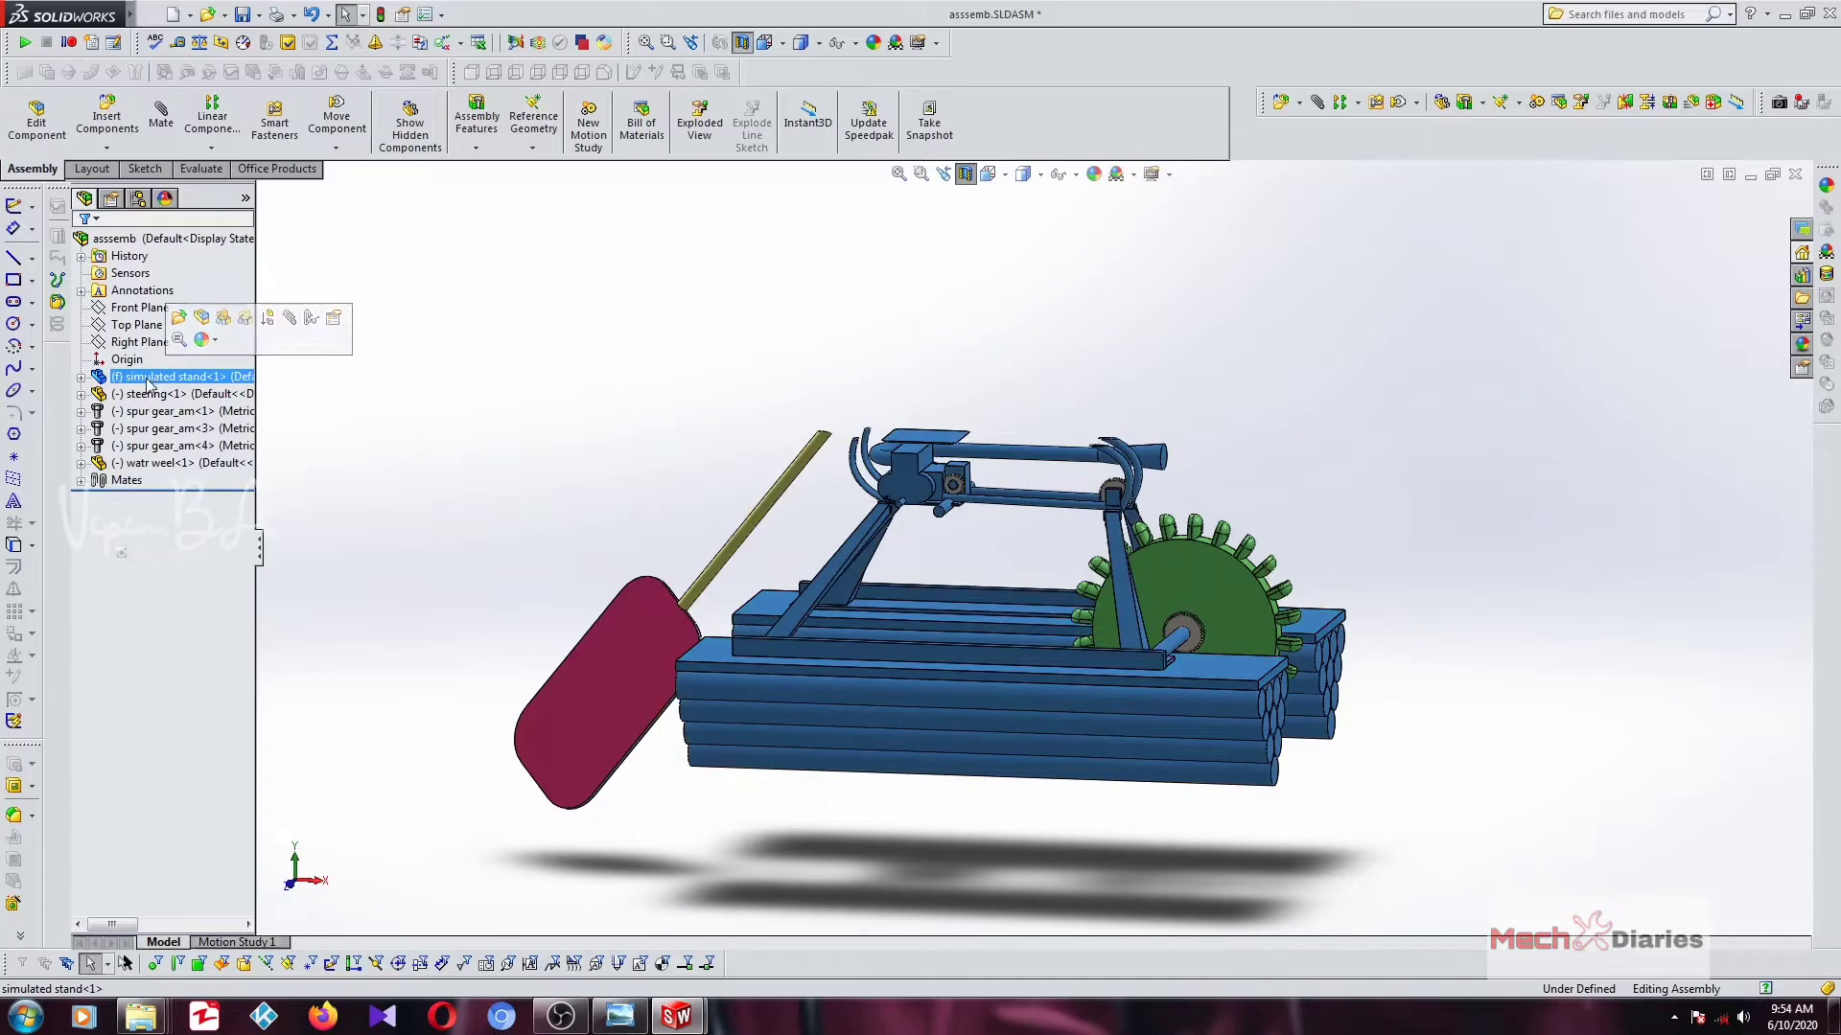
pyautogui.keyDown('ctrl'); pyautogui.click(146, 395); pyautogui.keyUp('ctrl')
pyautogui.click(146, 395)
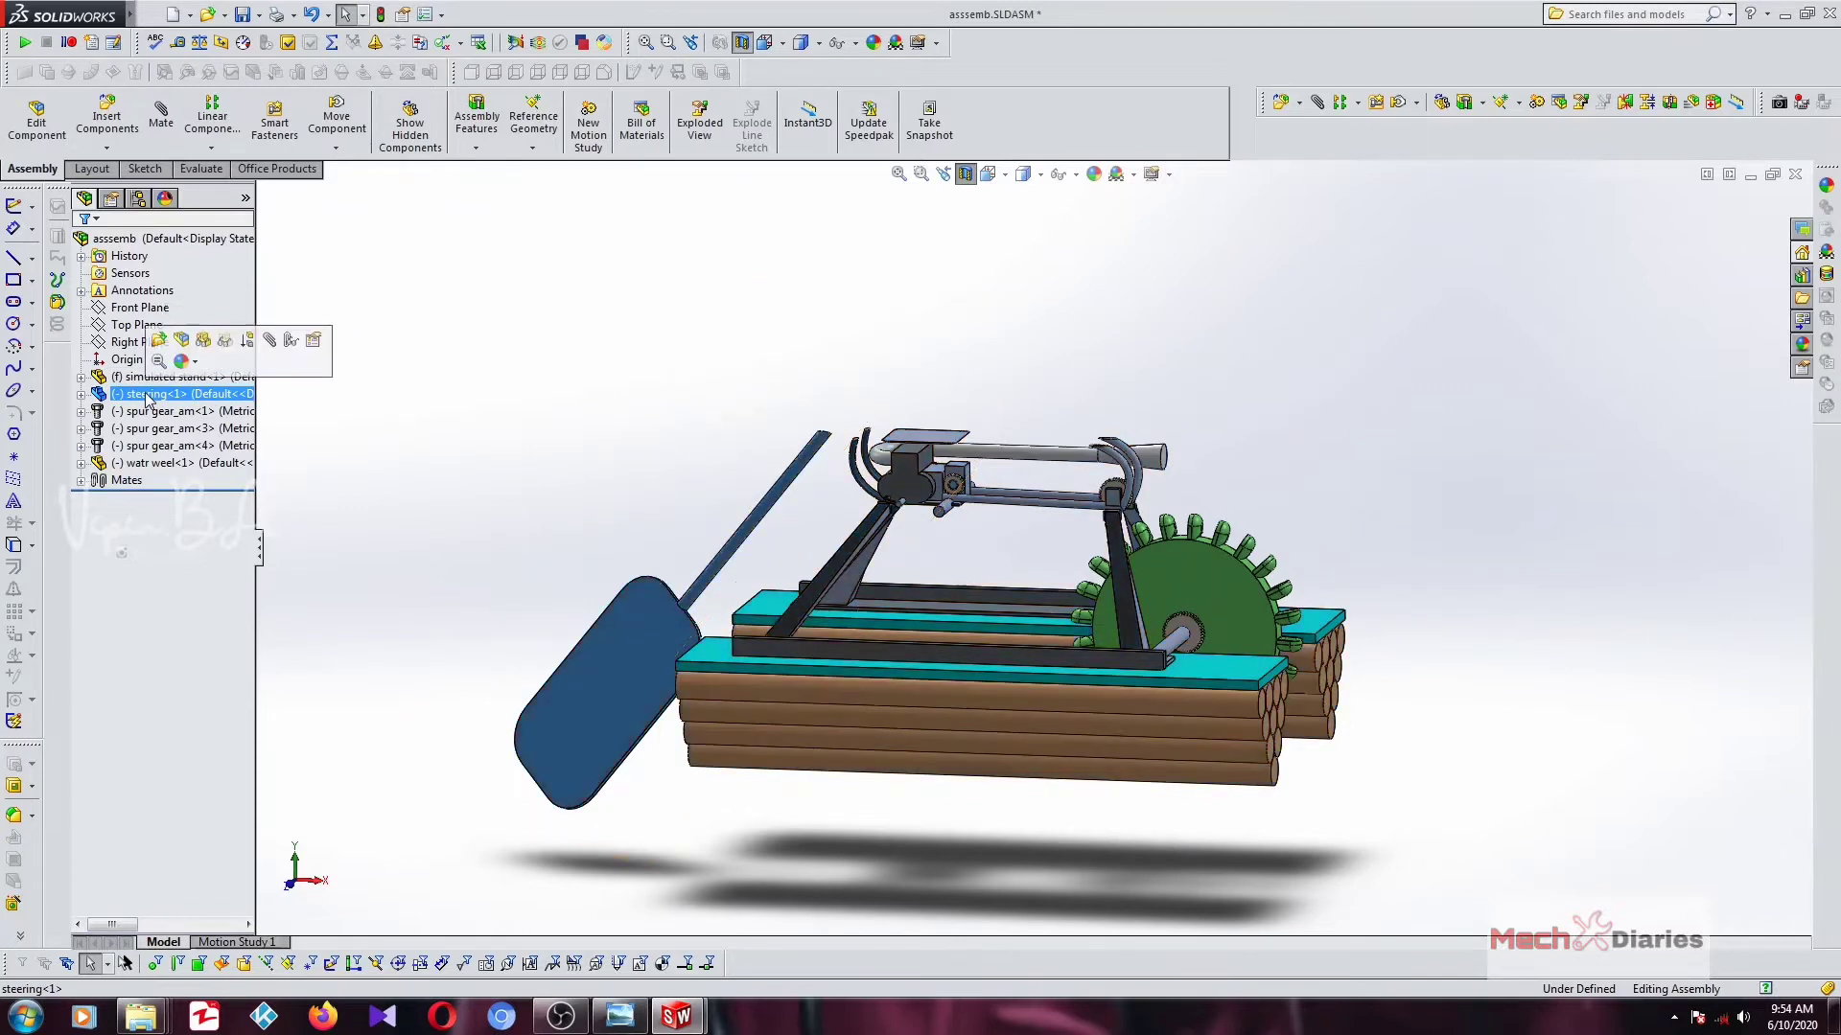
pyautogui.click(148, 464)
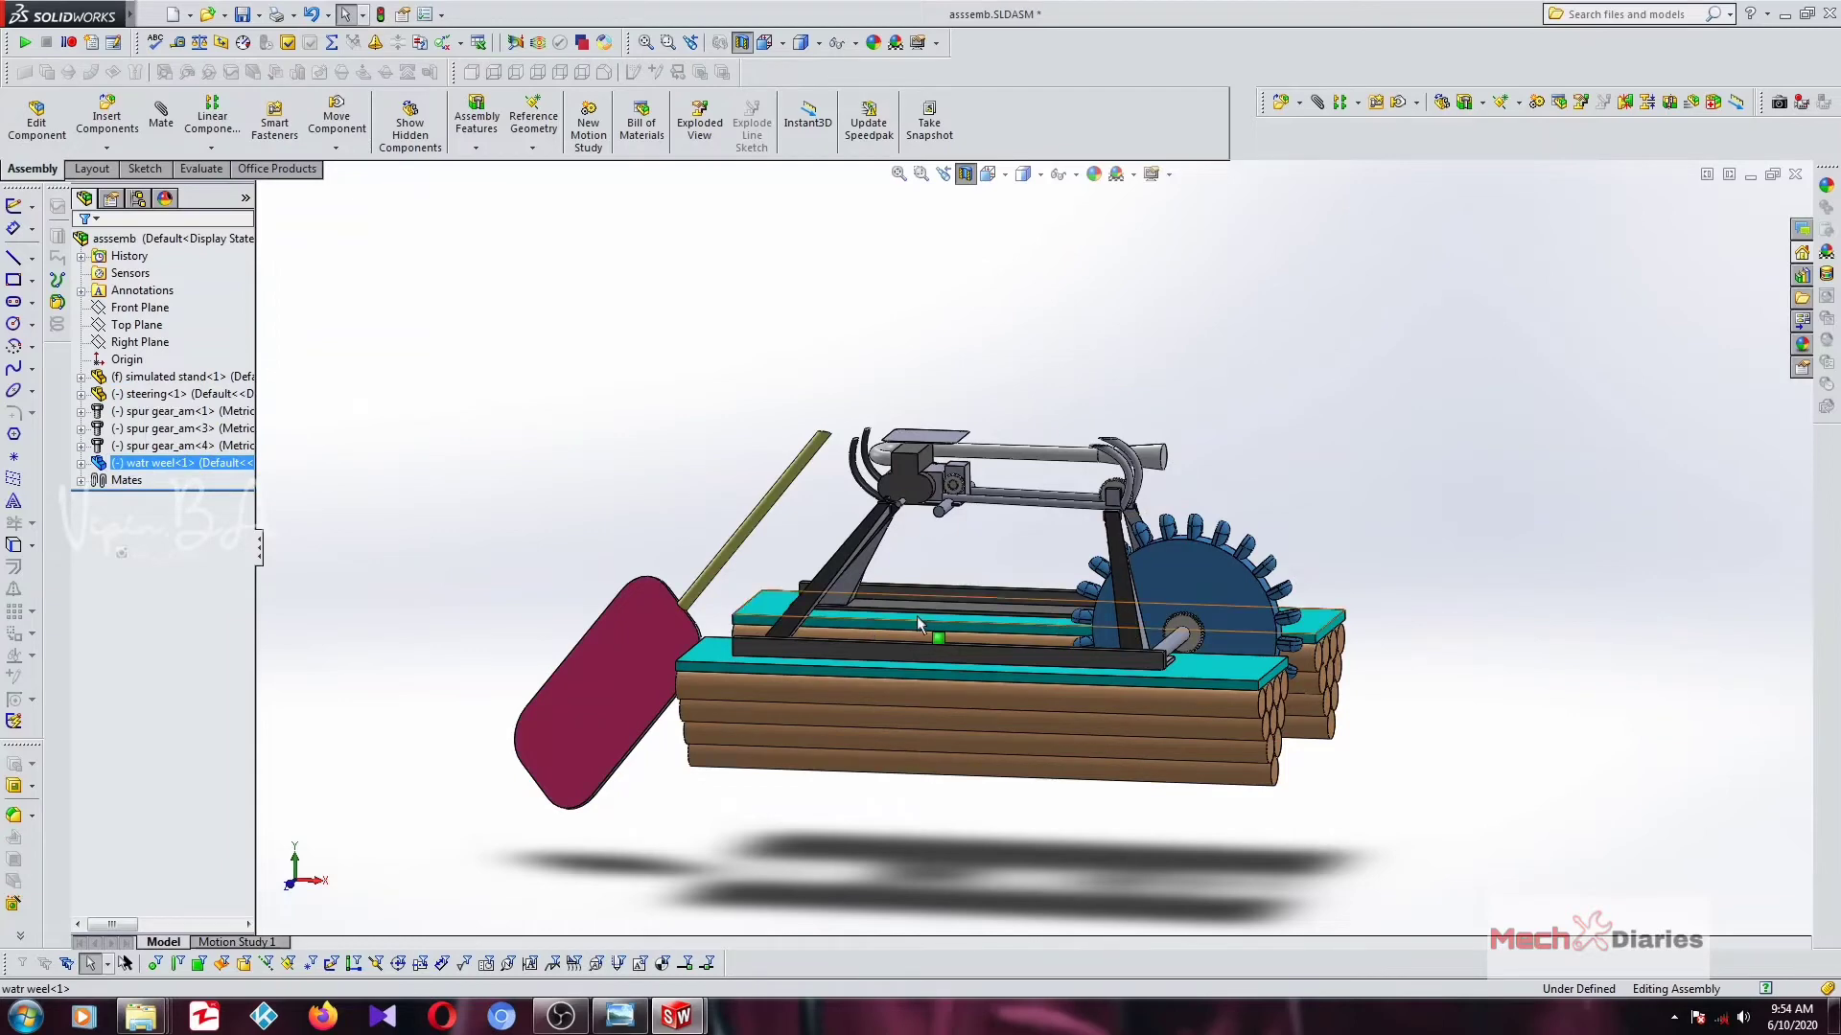
pyautogui.moveTo(887, 628); pyautogui.dragTo(959, 549, button='middle')
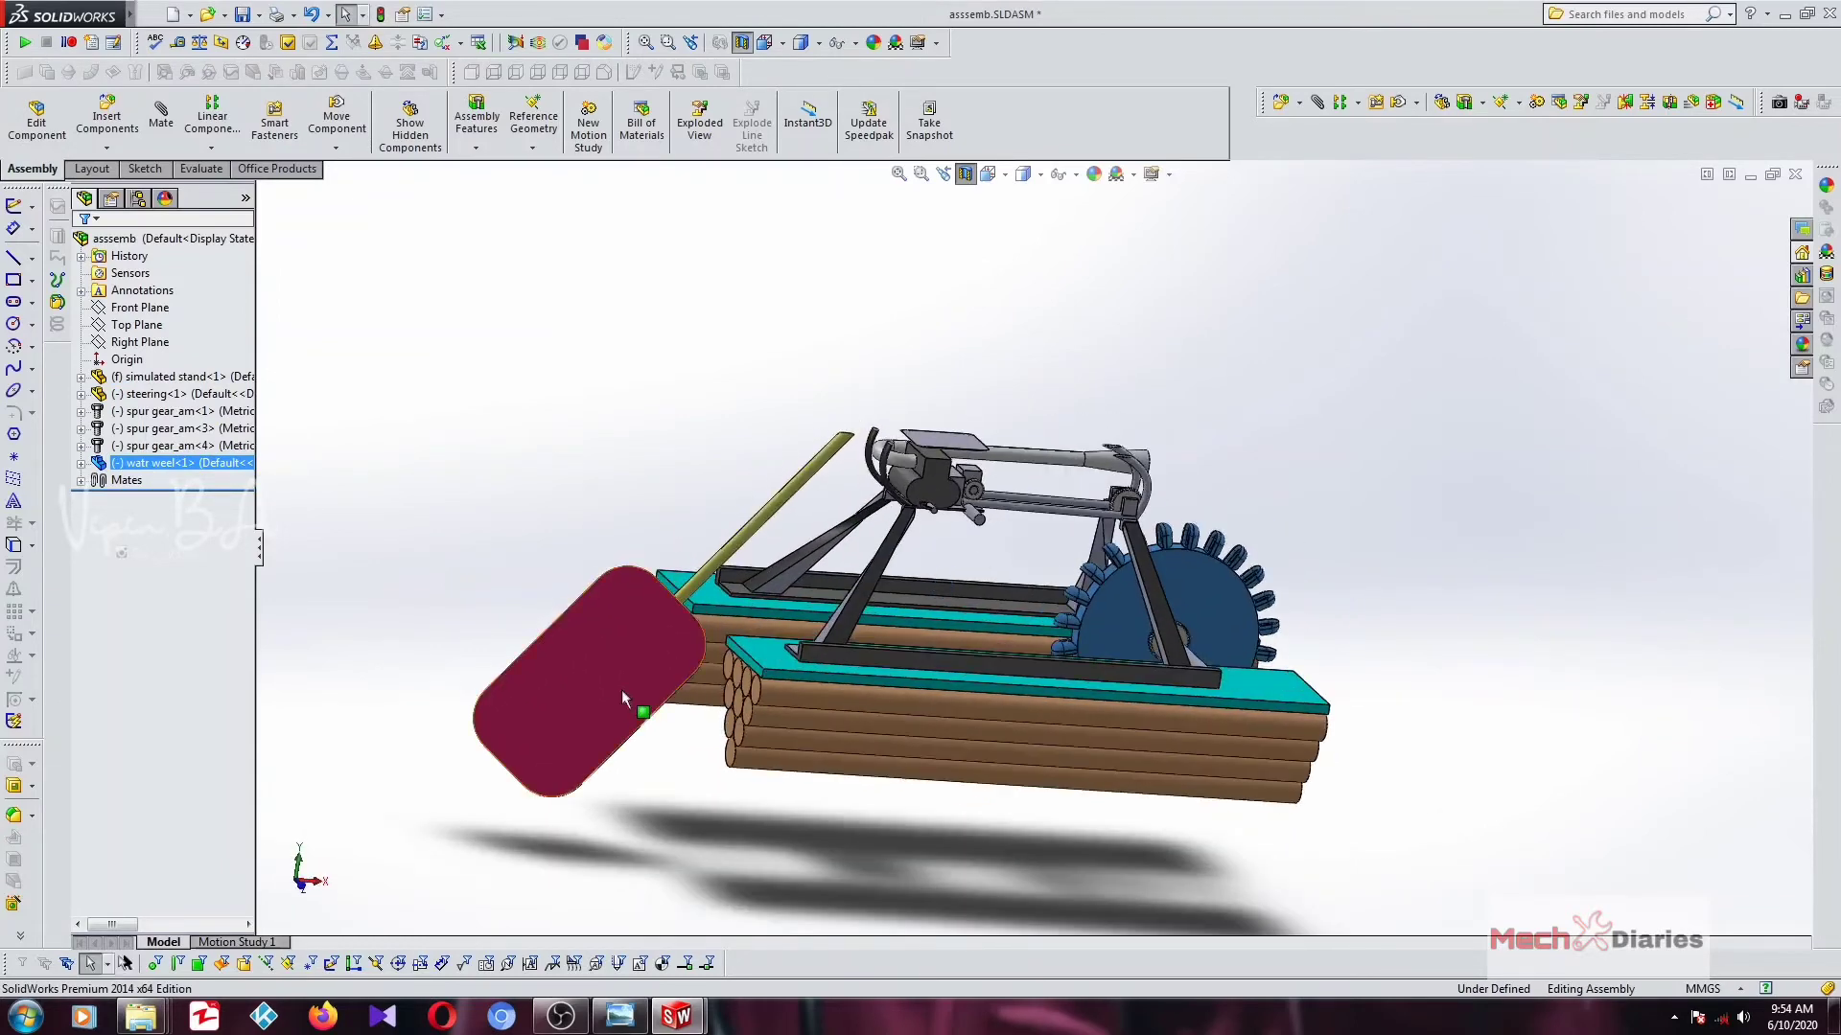
# Swing the steering paddle about its pole, viewing from top and side.
pyautogui.moveTo(613, 602); pyautogui.dragTo(632, 662)
pyautogui.press('Escape')
pyautogui.moveTo(632, 661); pyautogui.dragTo(821, 742, button='middle')
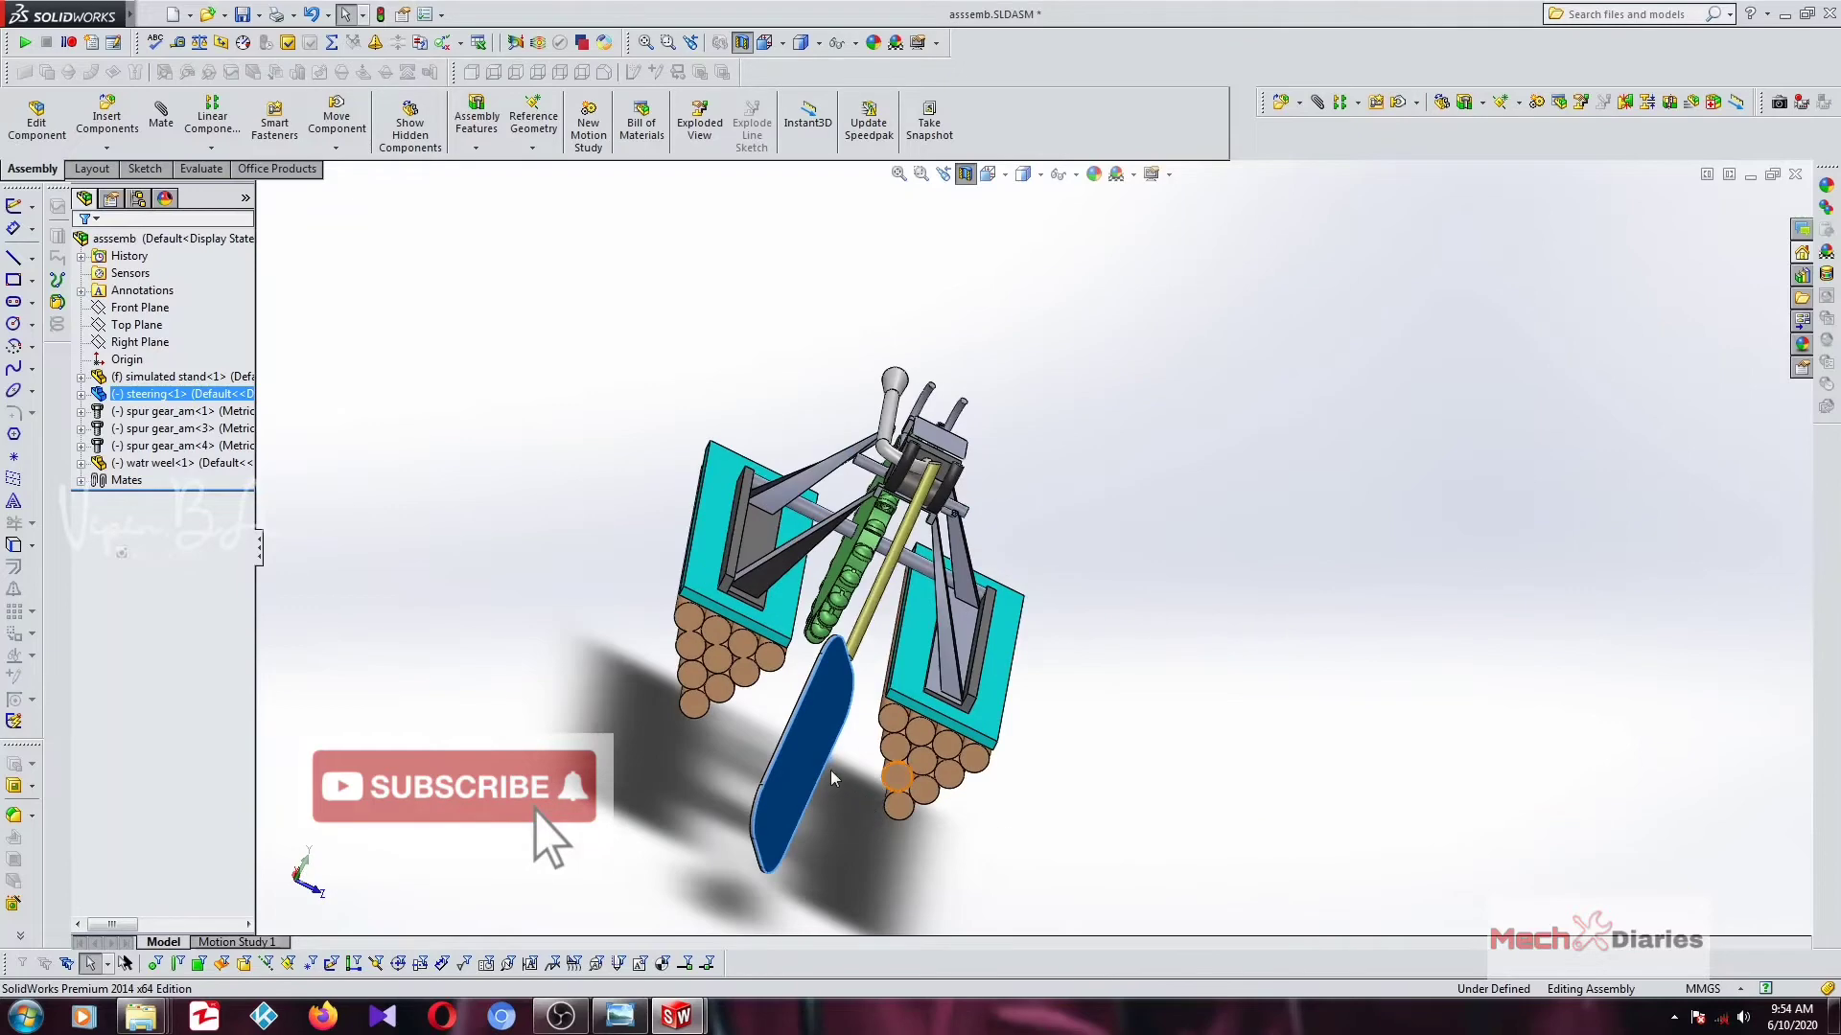
pyautogui.moveTo(821, 742); pyautogui.dragTo(819, 749)
pyautogui.press('Escape')
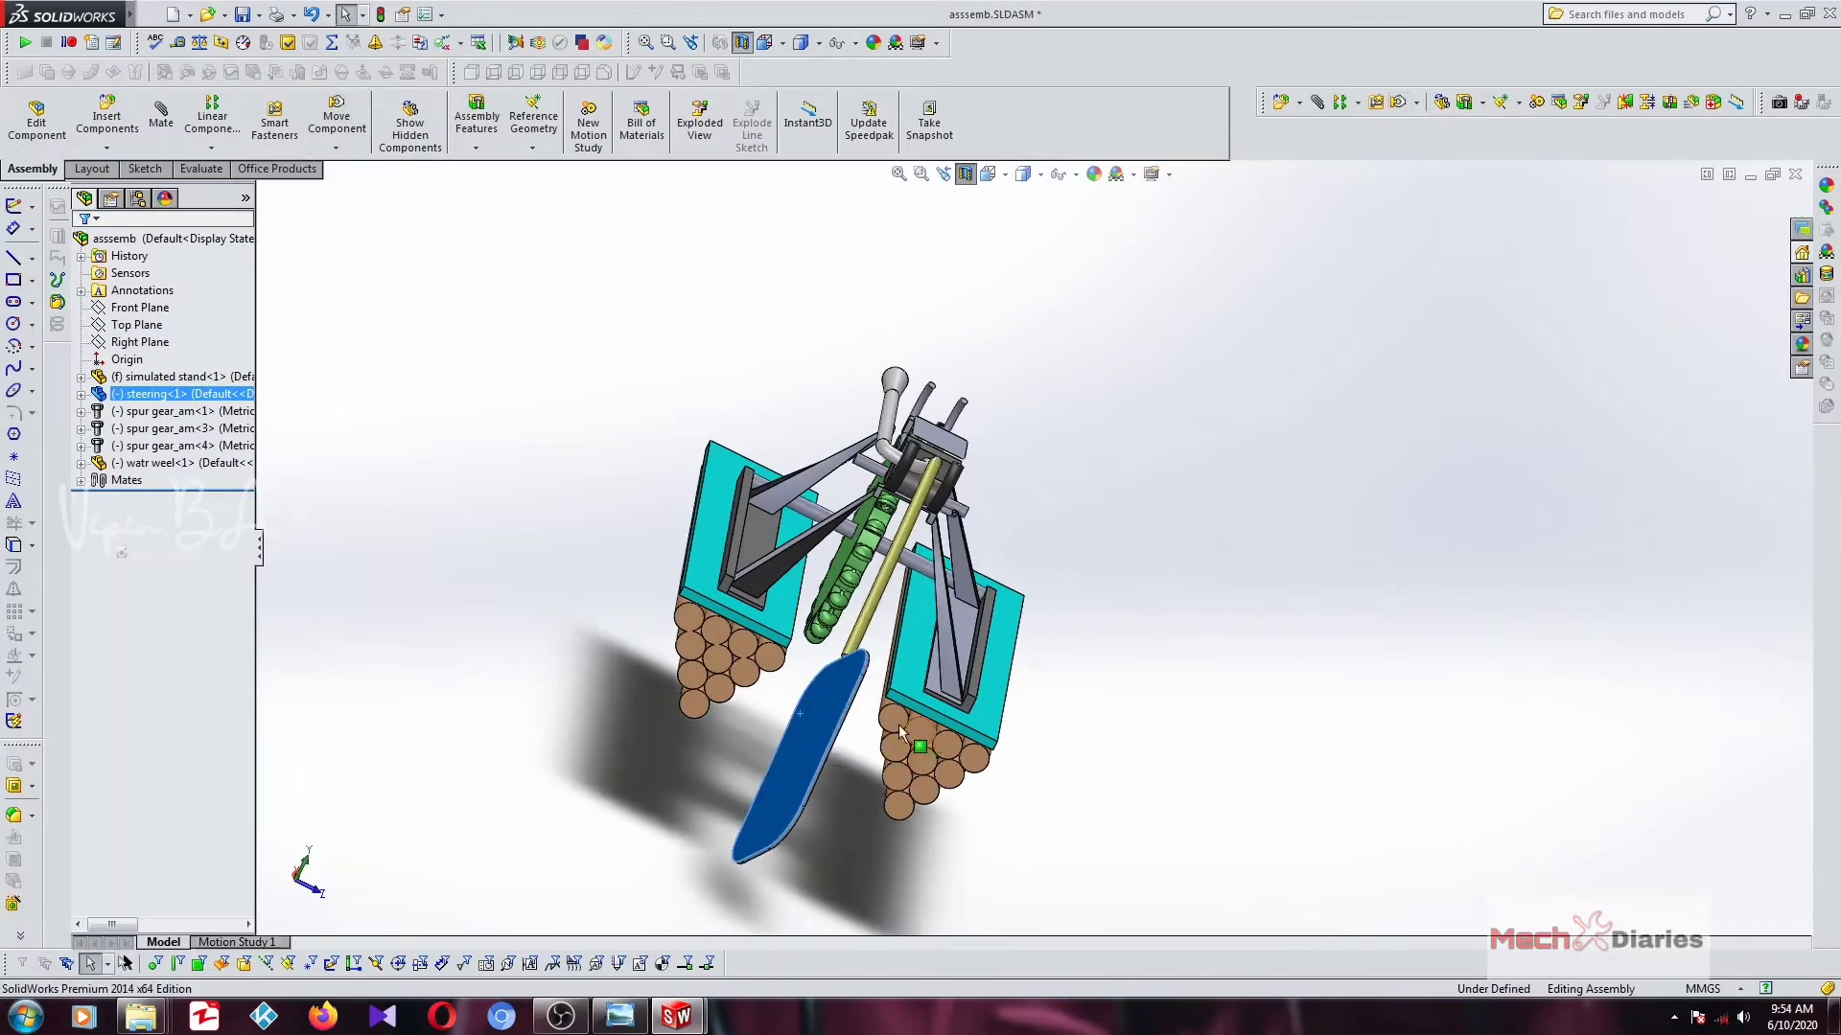
pyautogui.moveTo(818, 749); pyautogui.dragTo(675, 685, button='middle')
pyautogui.moveTo(674, 683); pyautogui.dragTo(600, 674)
# Swing the steering paddle to its final angle and zoom in on the water wheel.
pyautogui.moveTo(683, 824); pyautogui.dragTo(630, 694)
pyautogui.scroll(-3, 1160, 566)
pyautogui.scroll(-1, 1170, 594)
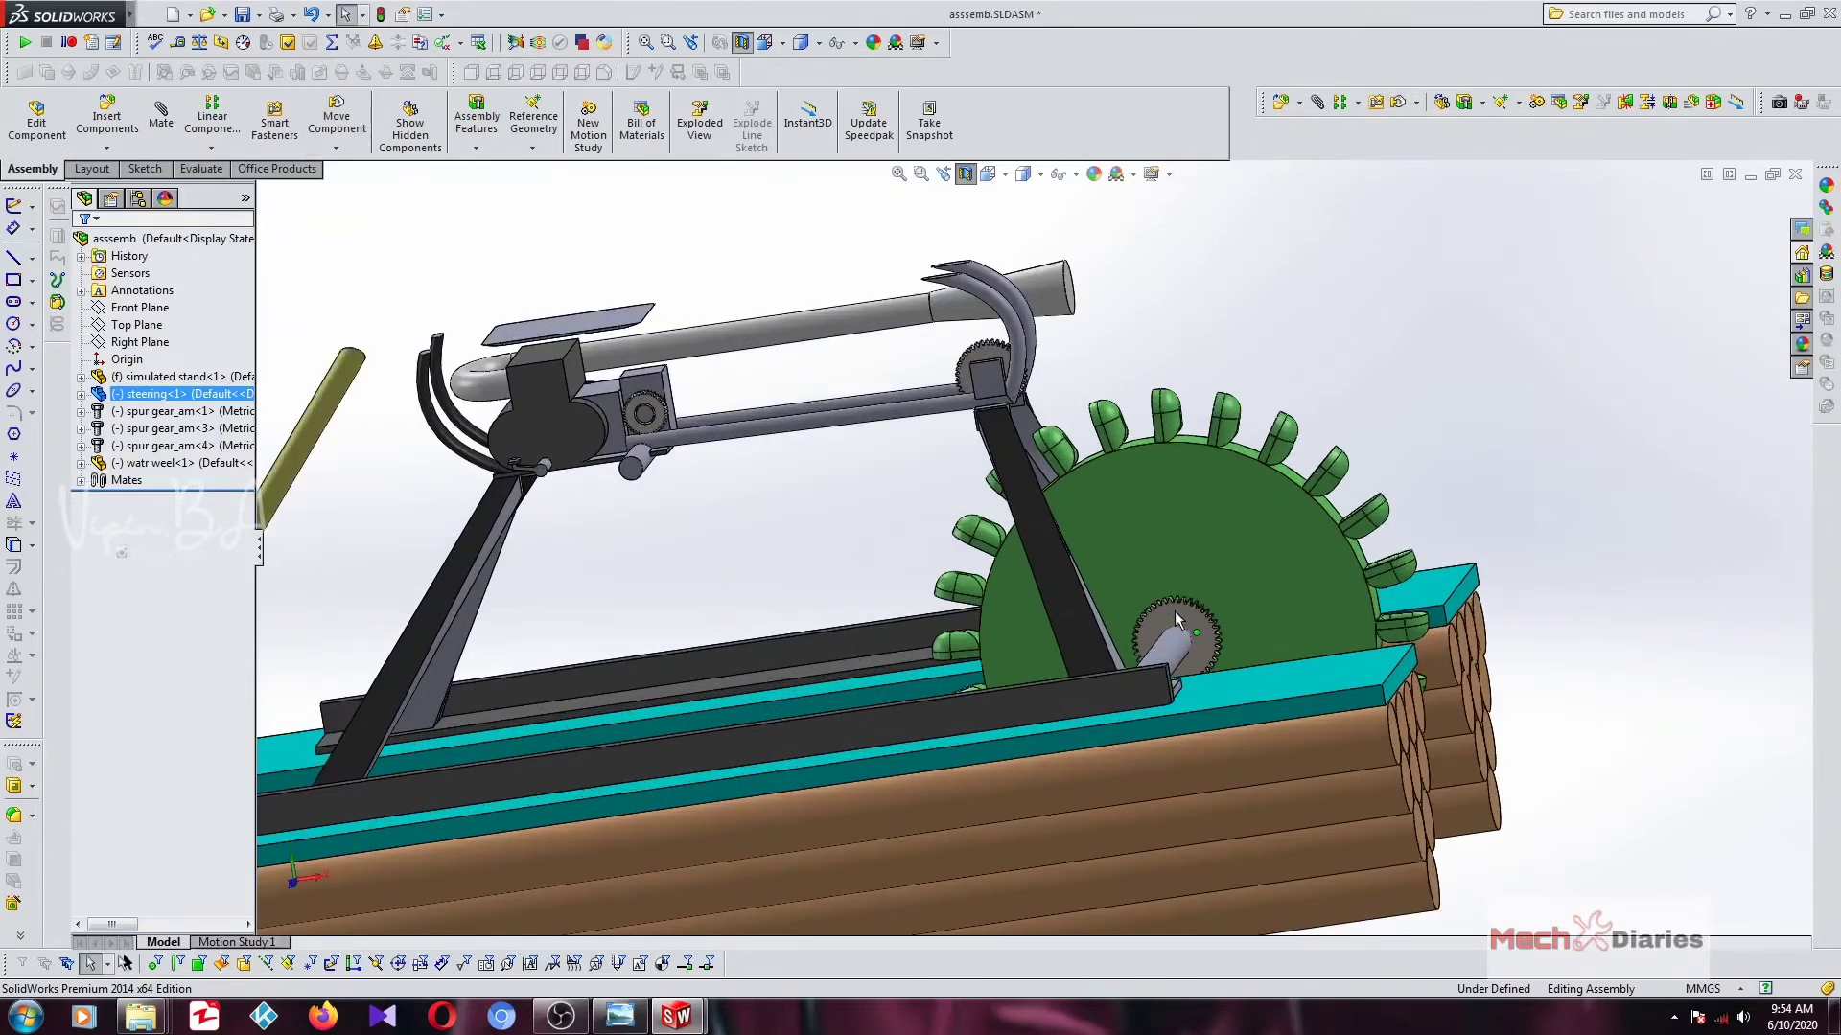
# Turn the water wheel about its axle from a higher angle, then zoom back out.
pyautogui.moveTo(1175, 611); pyautogui.dragTo(1114, 749)
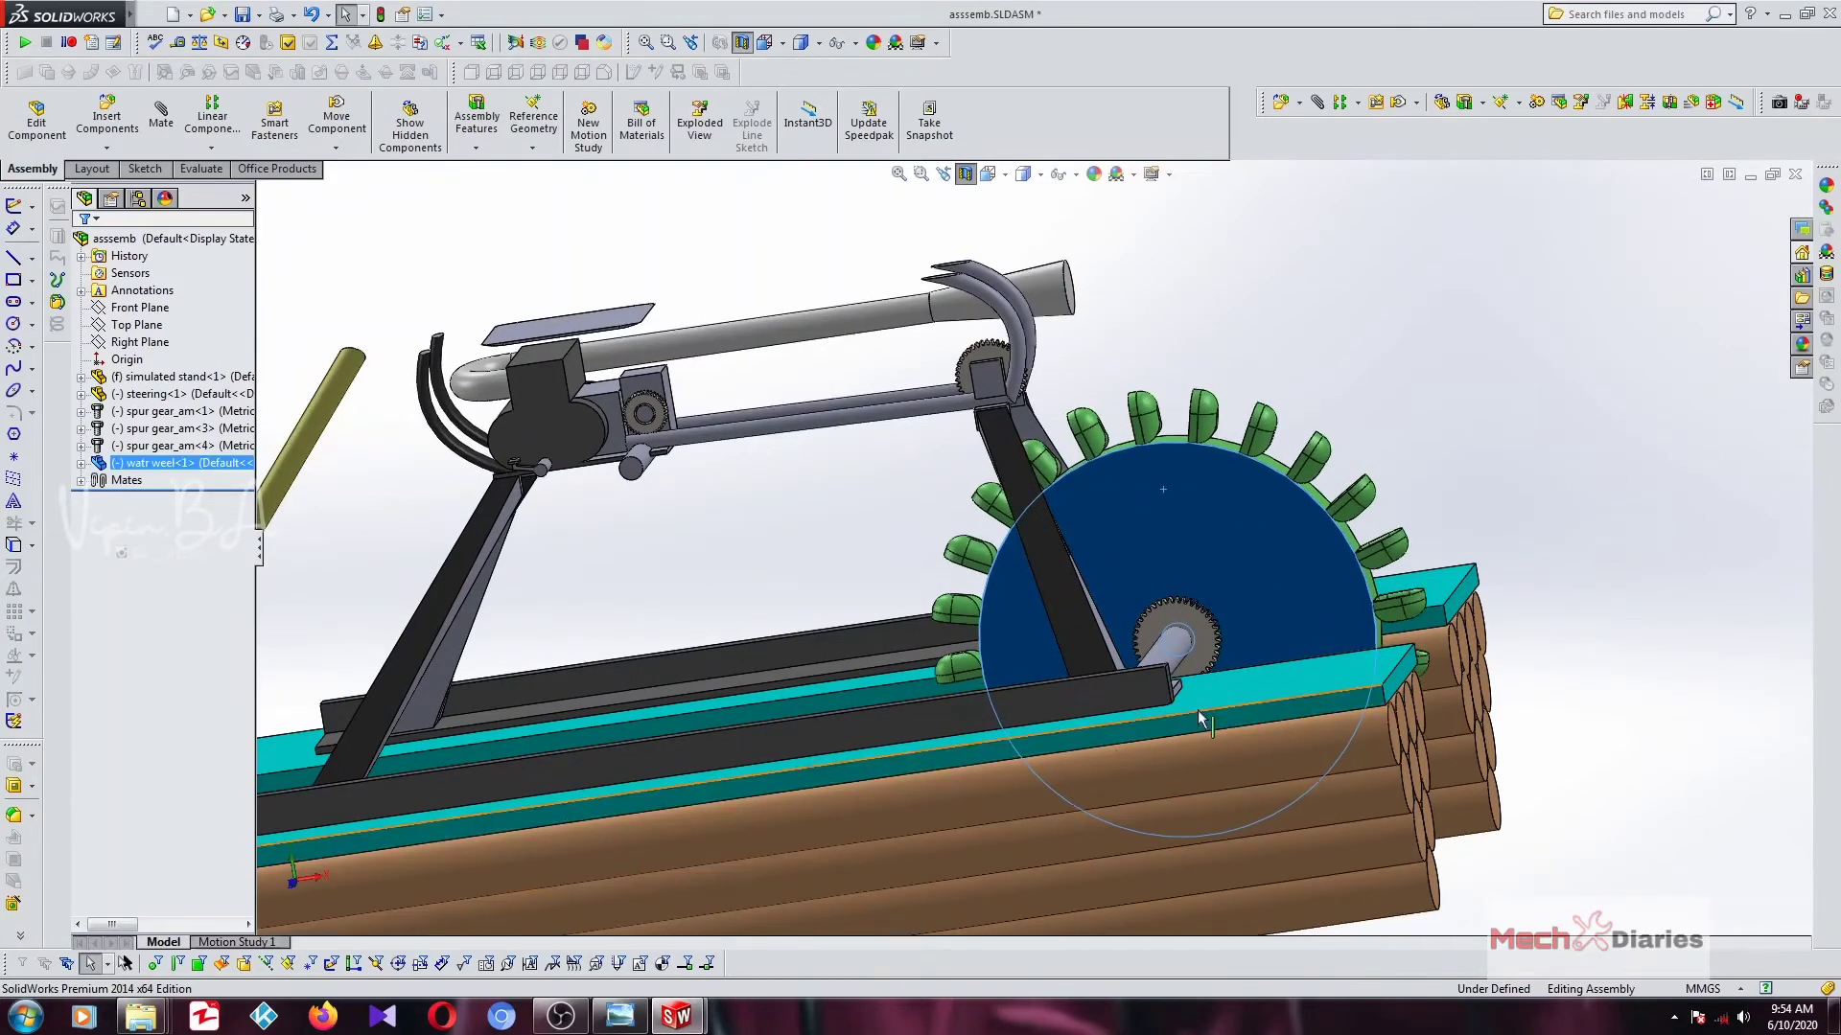
pyautogui.moveTo(1198, 709); pyautogui.dragTo(1229, 786, button='middle')
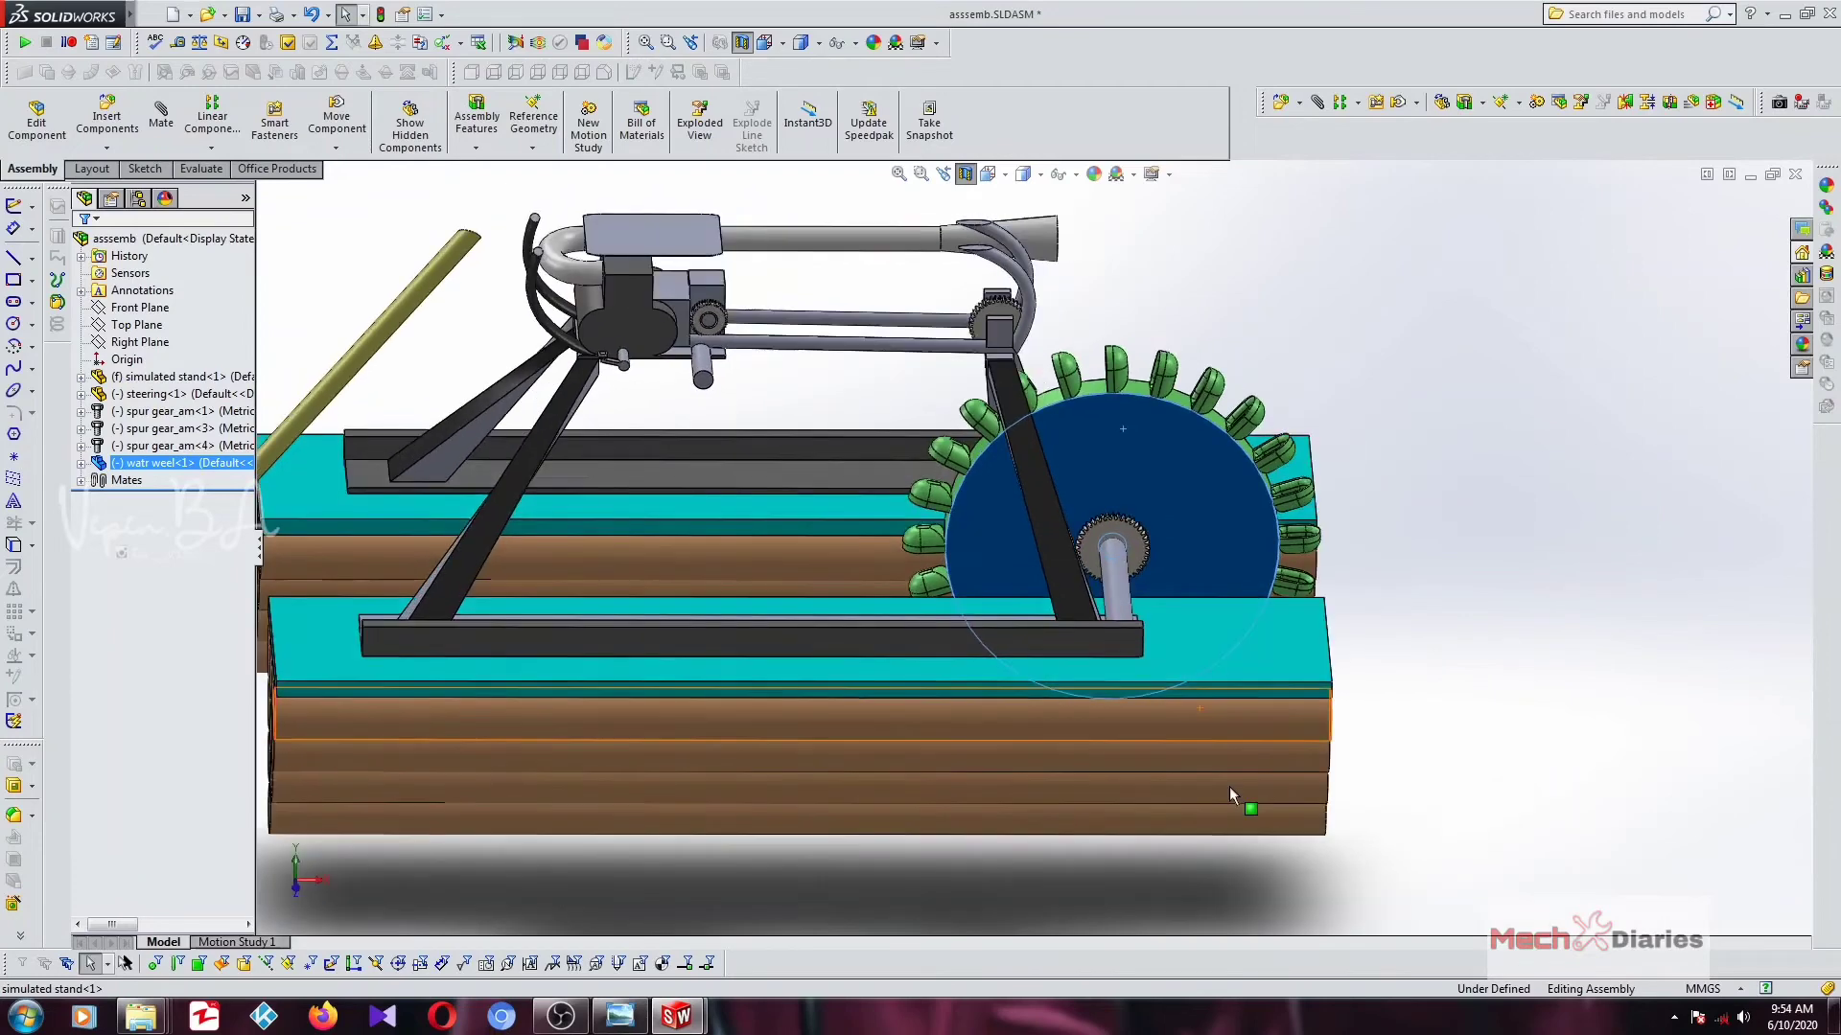
pyautogui.moveTo(1141, 489); pyautogui.dragTo(1192, 502, button='middle')
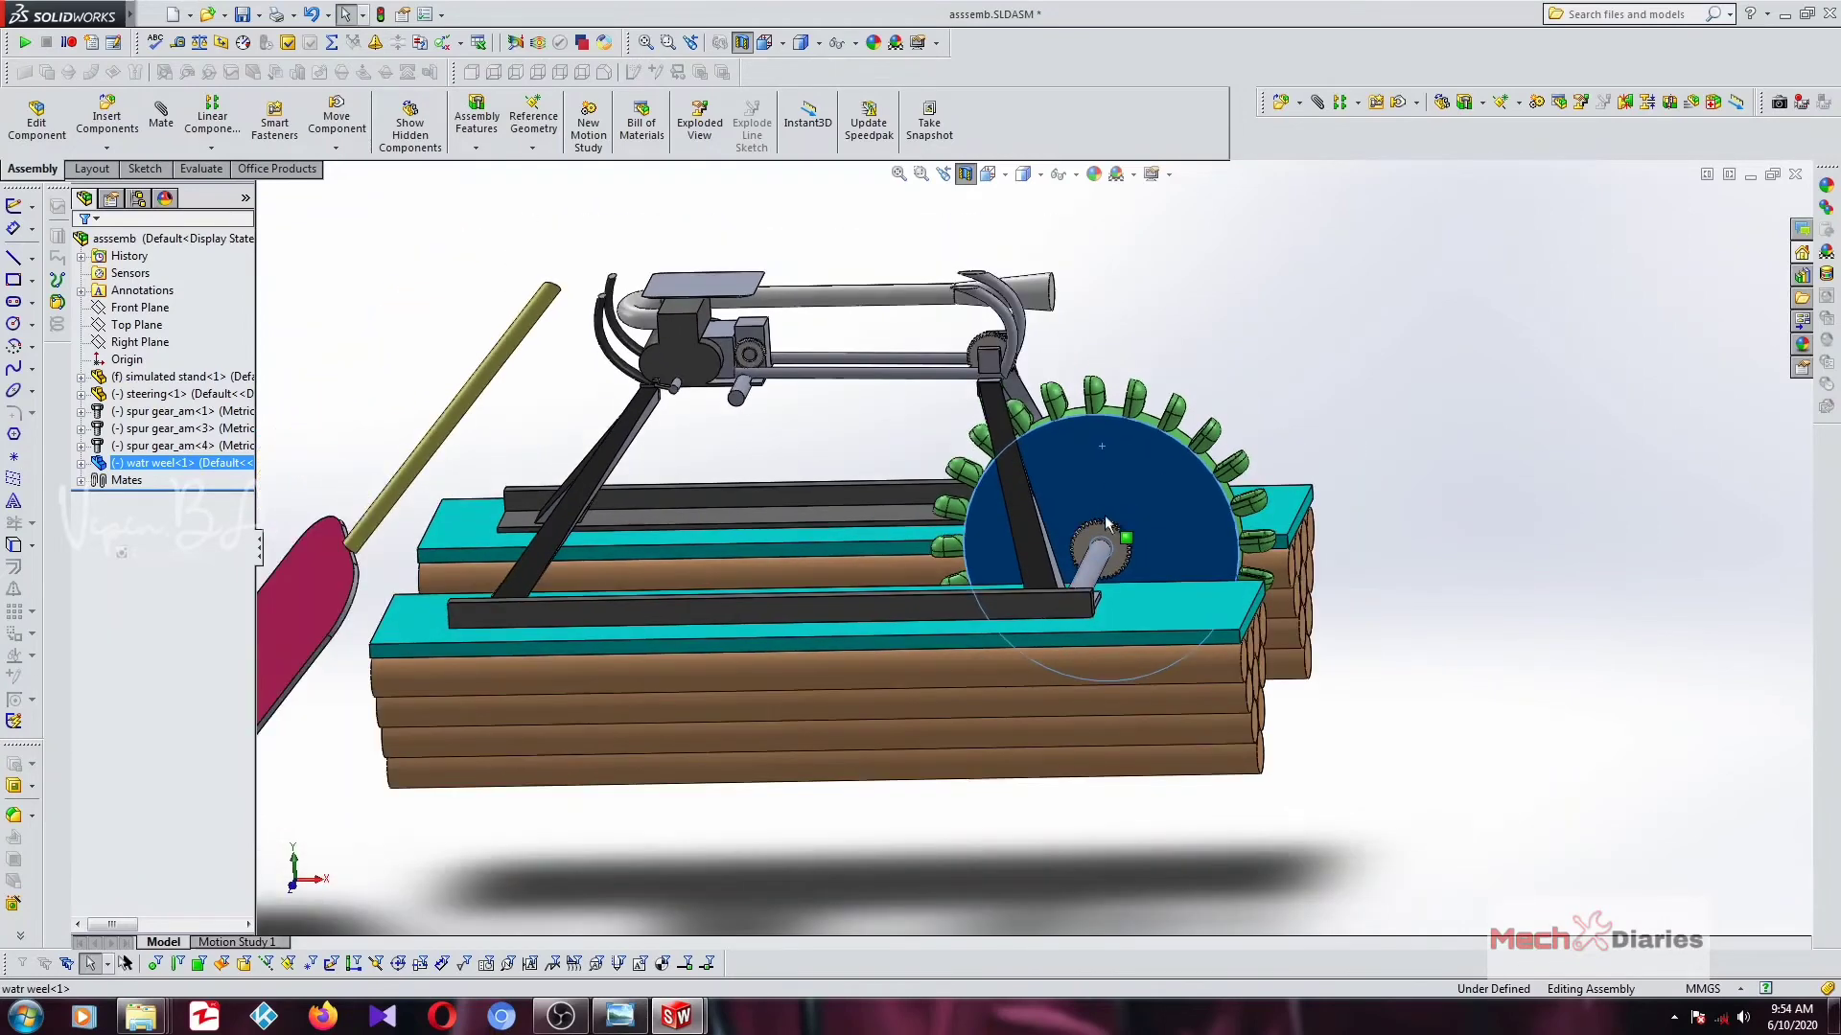
pyautogui.press('Escape')
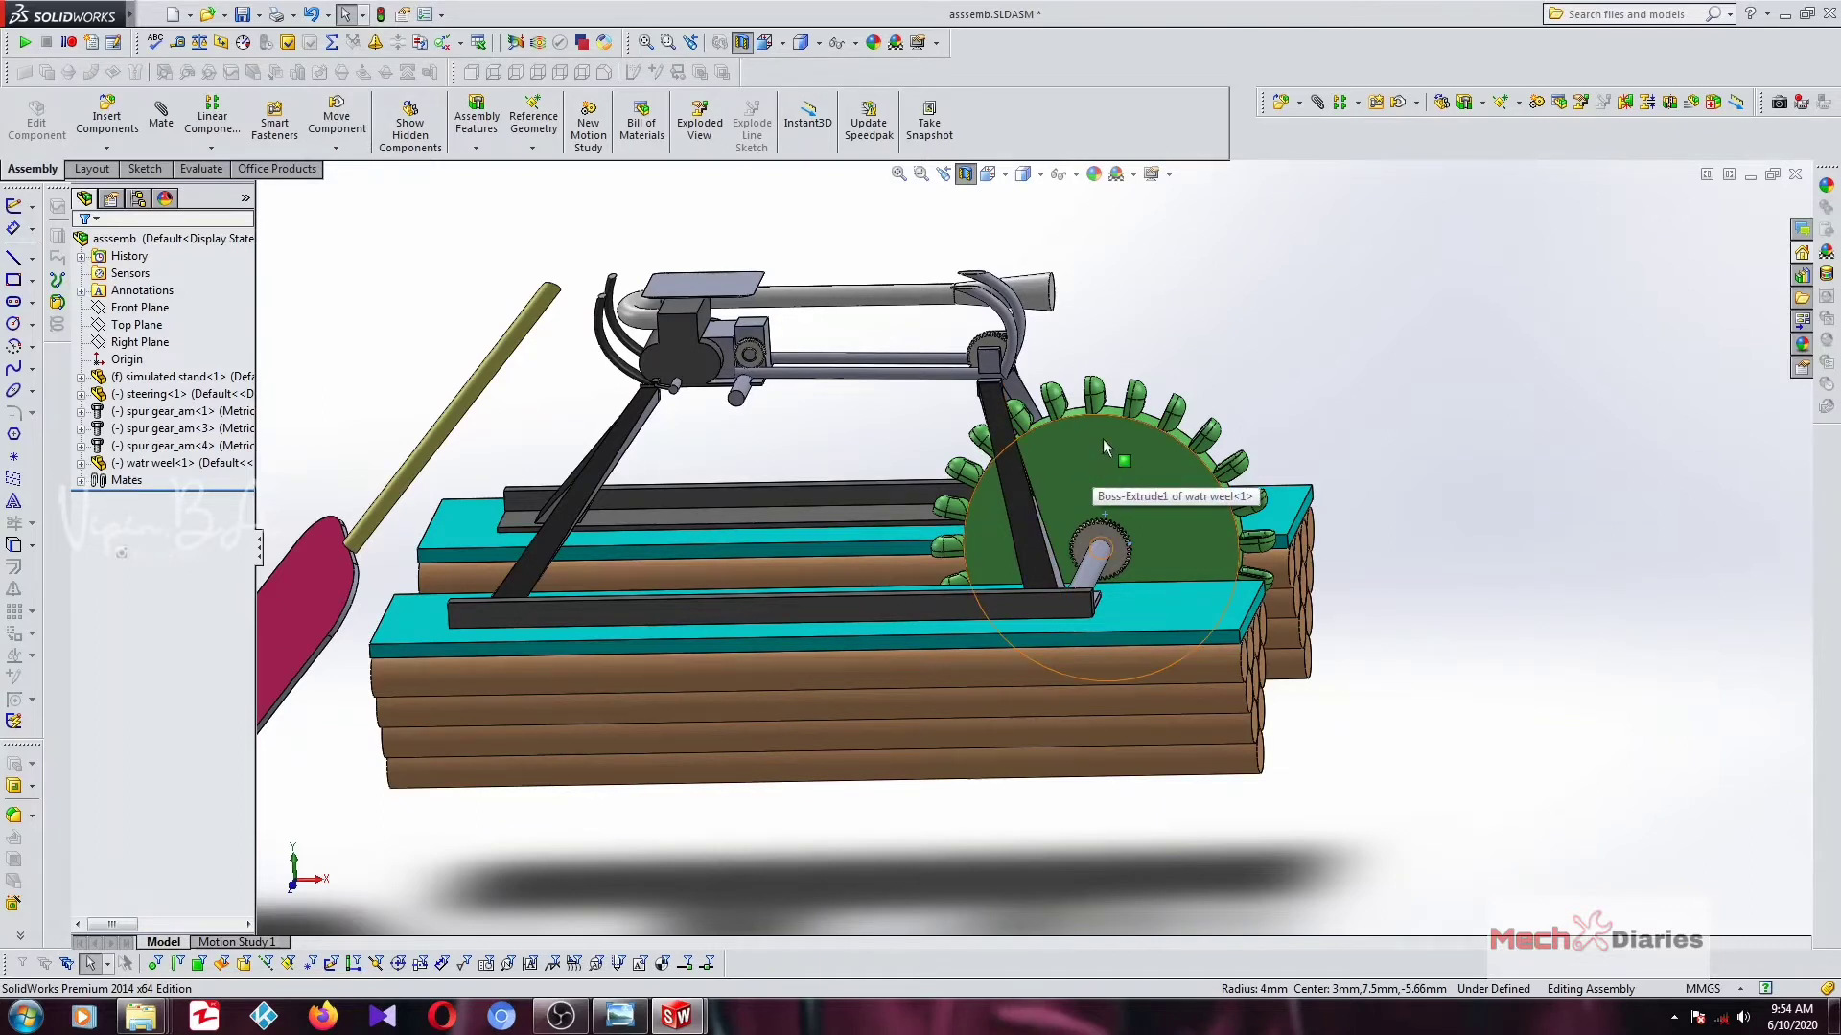
pyautogui.moveTo(1102, 439); pyautogui.dragTo(1123, 475)
pyautogui.press('Escape')
pyautogui.scroll(3, 1093, 508)
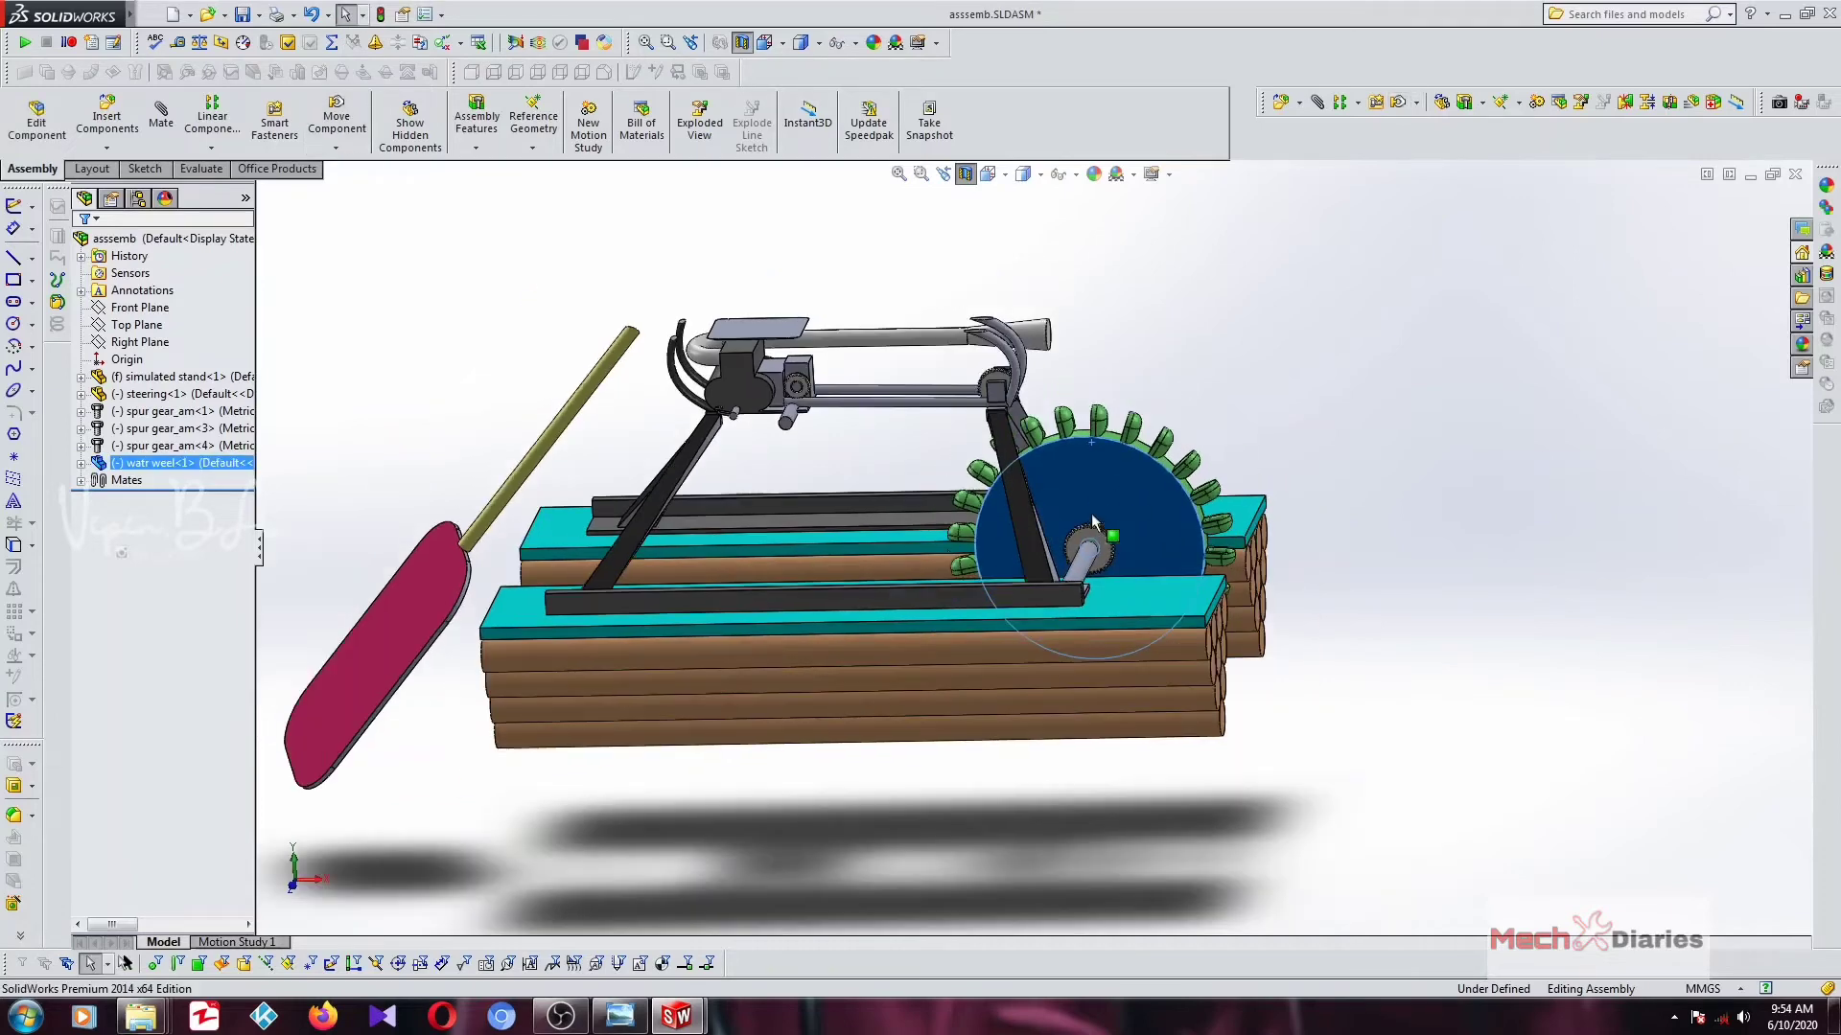
pyautogui.scroll(2, 853, 475)
pyautogui.scroll(2, 862, 465)
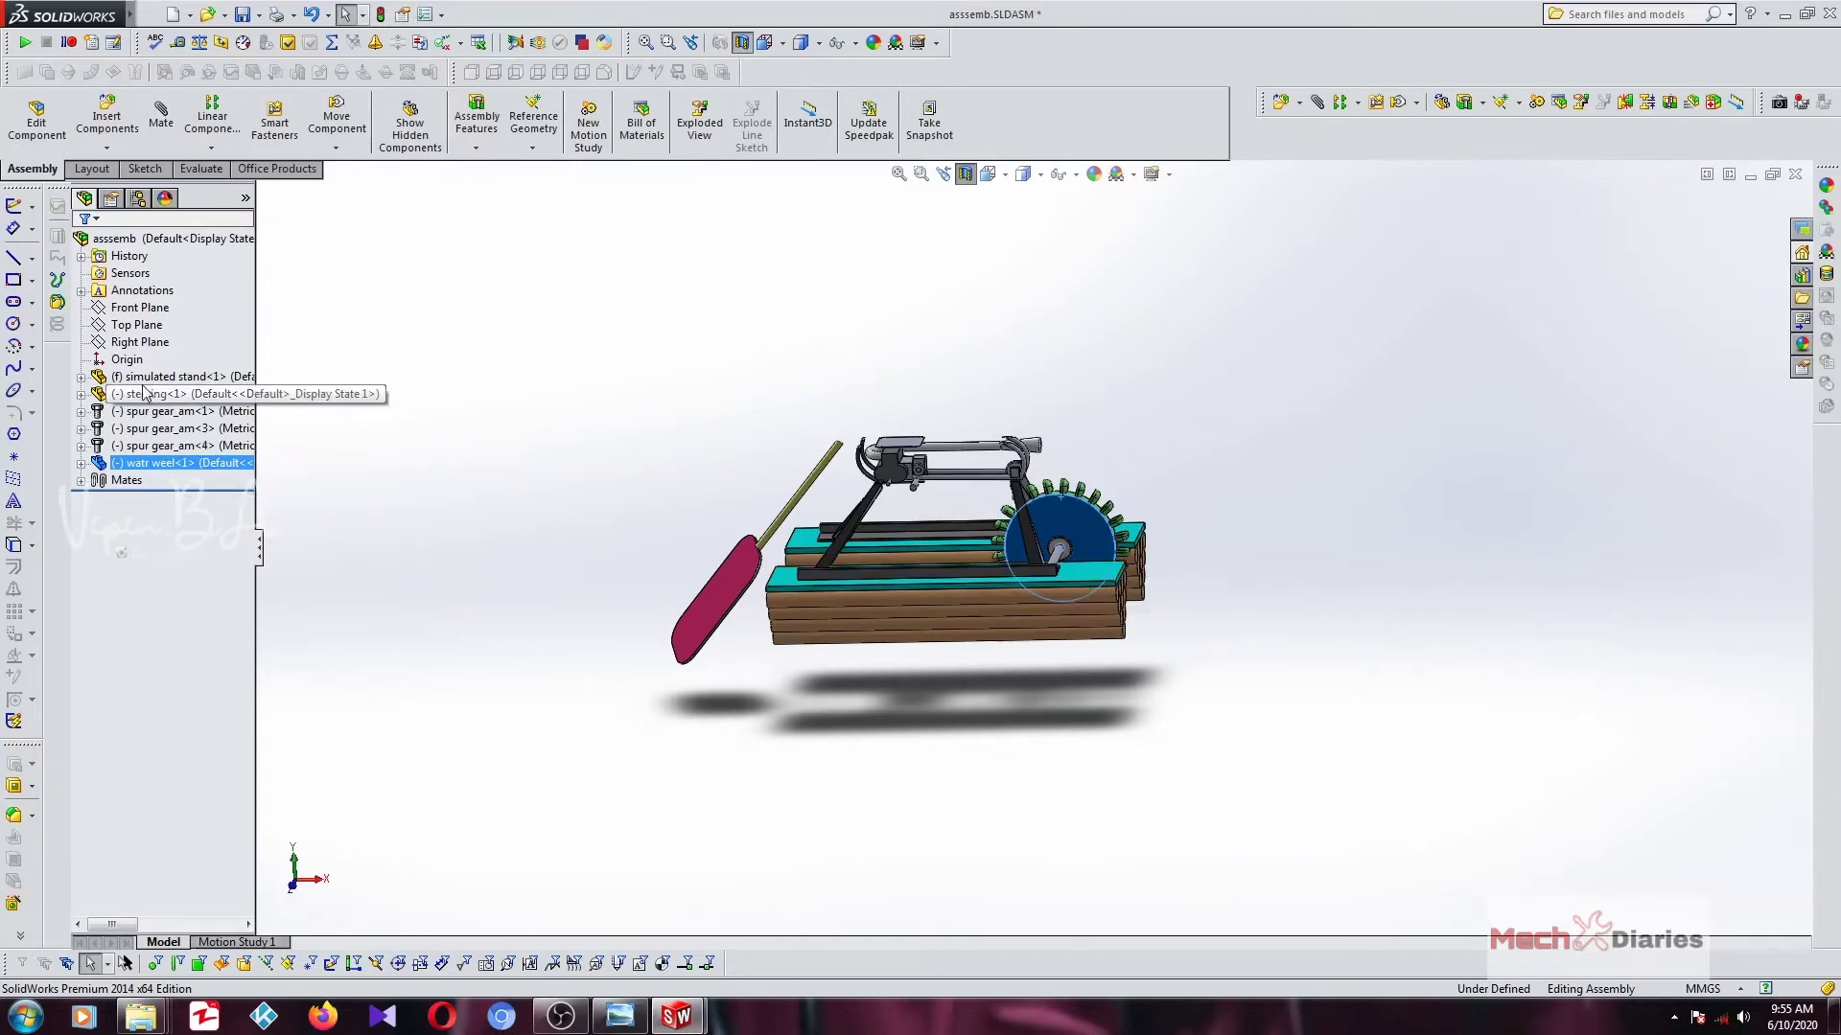
# List the steering part's mates and inspect Concentric1 and Coincident7 on the model.
pyautogui.rightClick(756, 535)
pyautogui.click(892, 449)
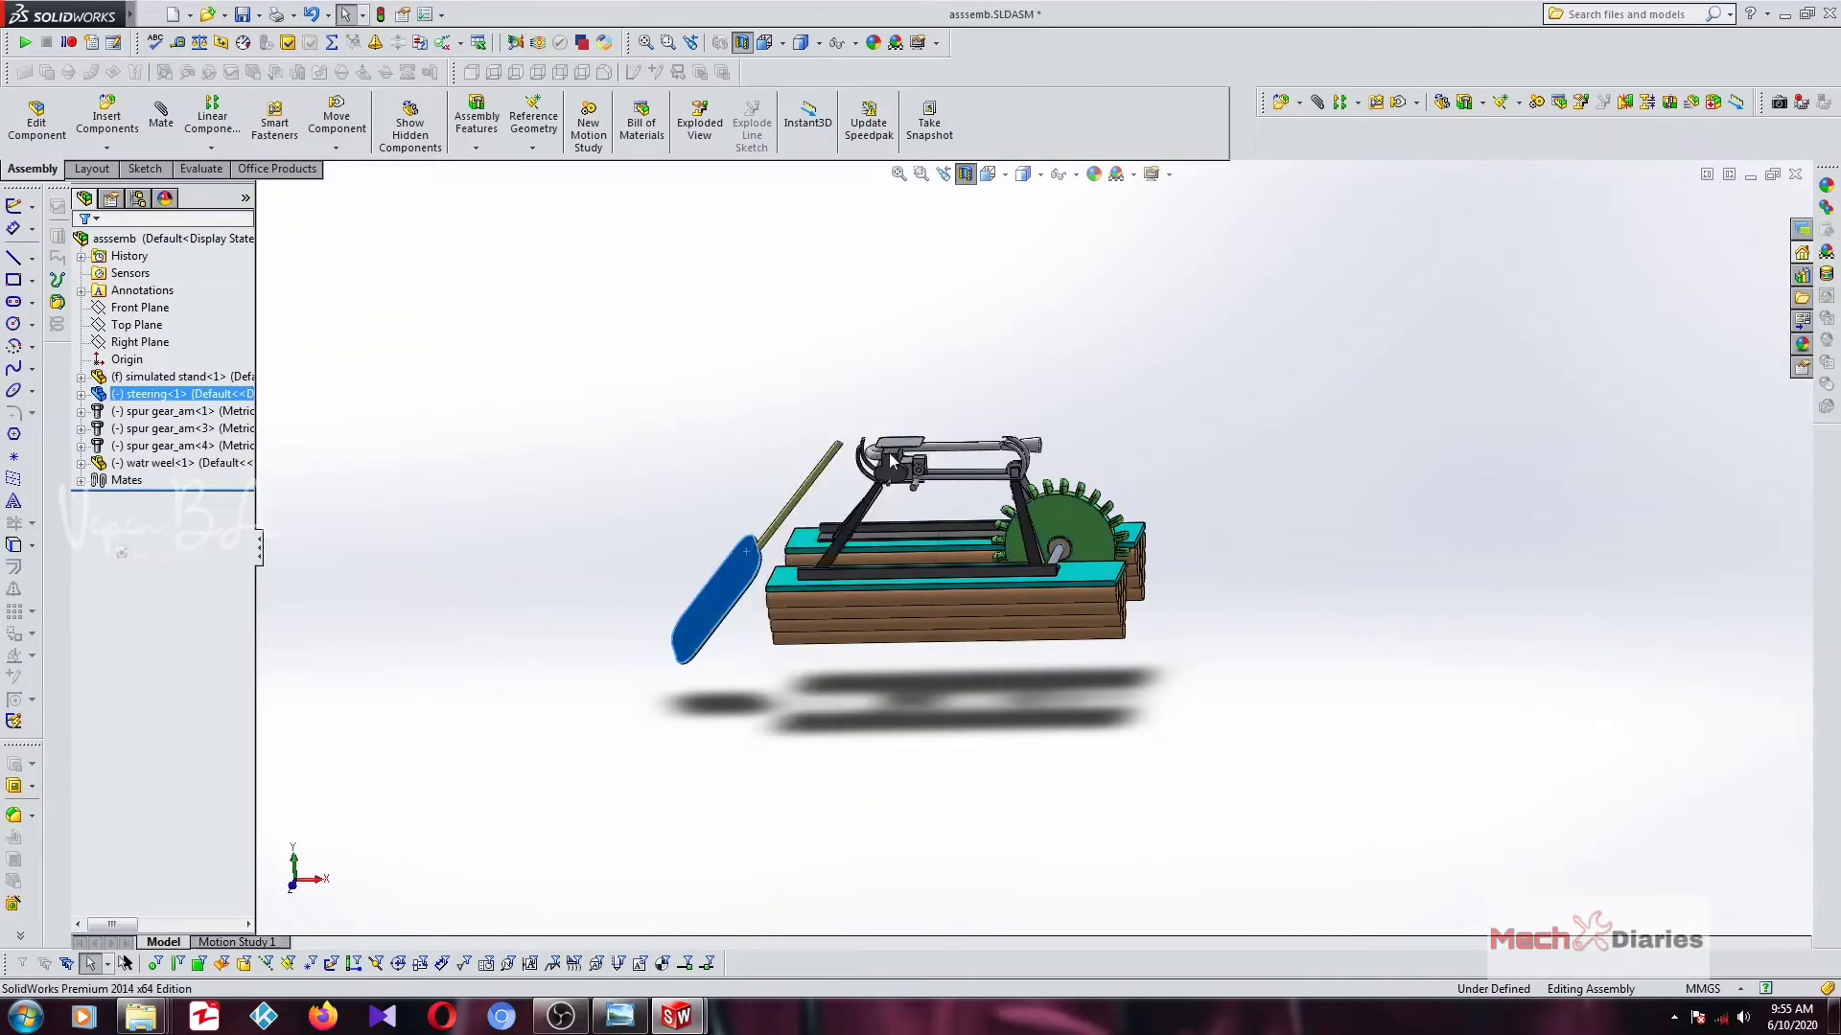
pyautogui.click(175, 175)
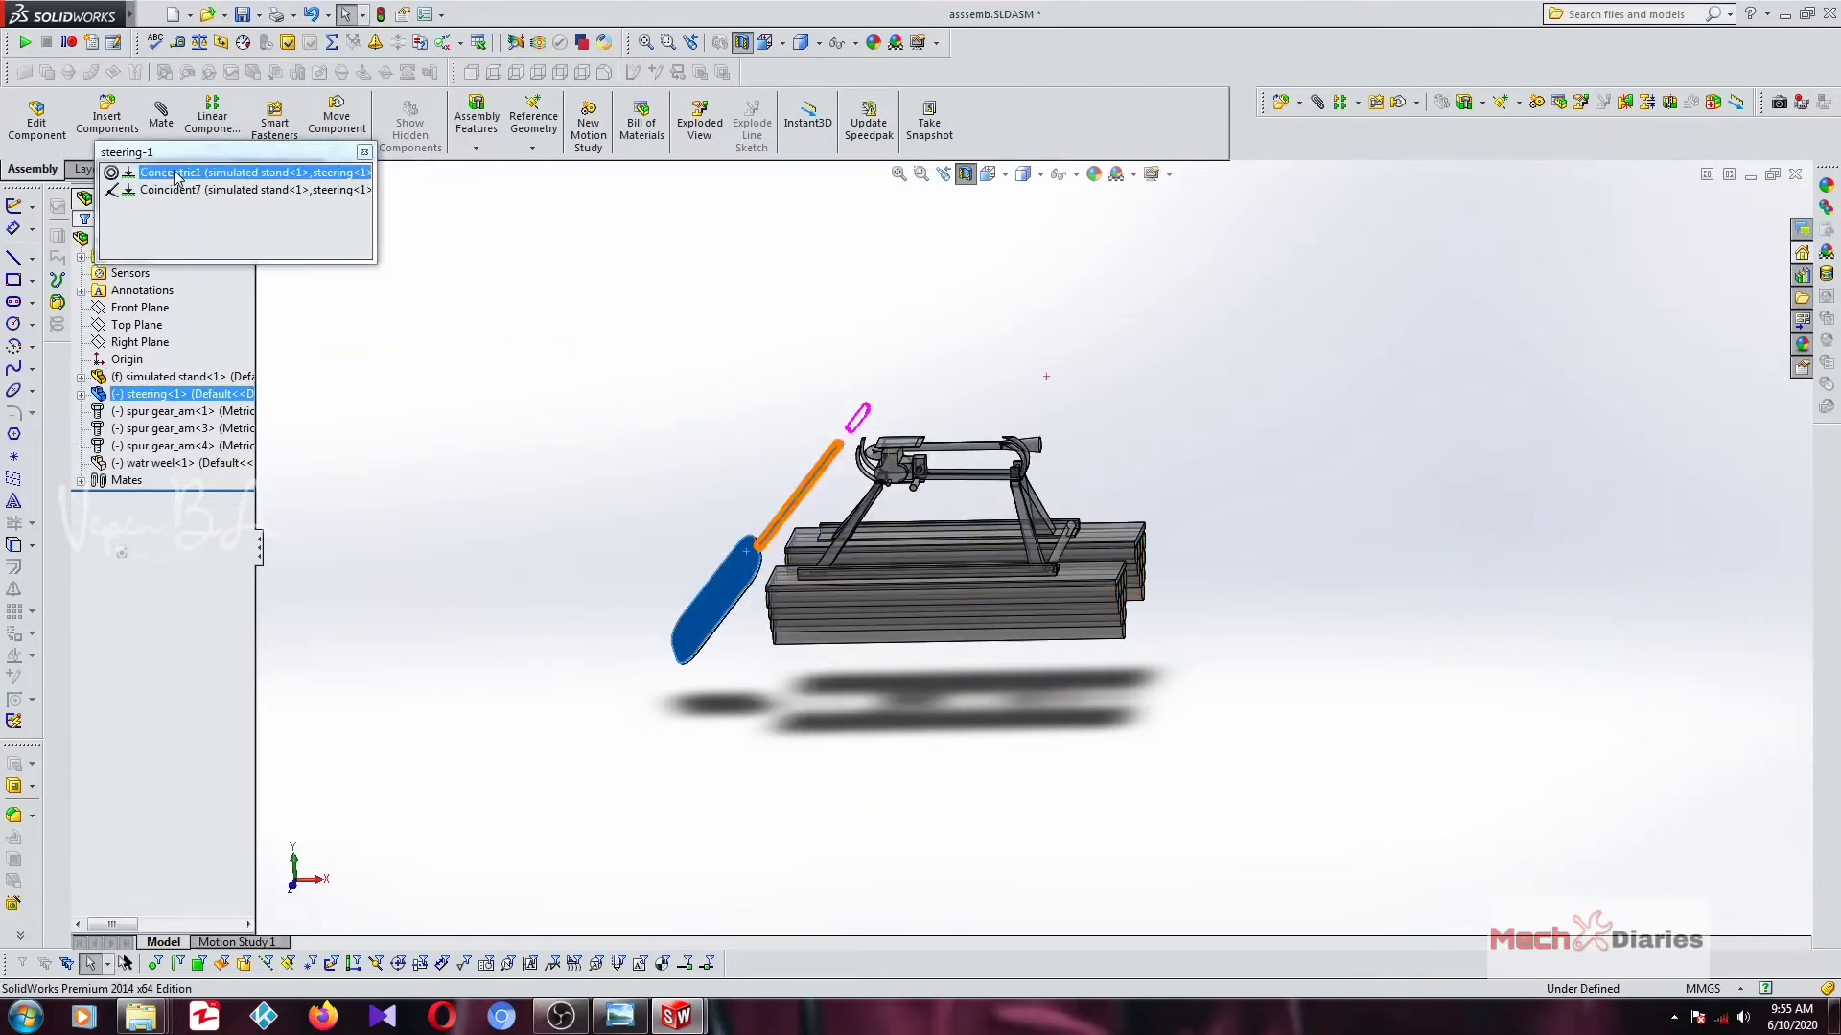
pyautogui.click(163, 190)
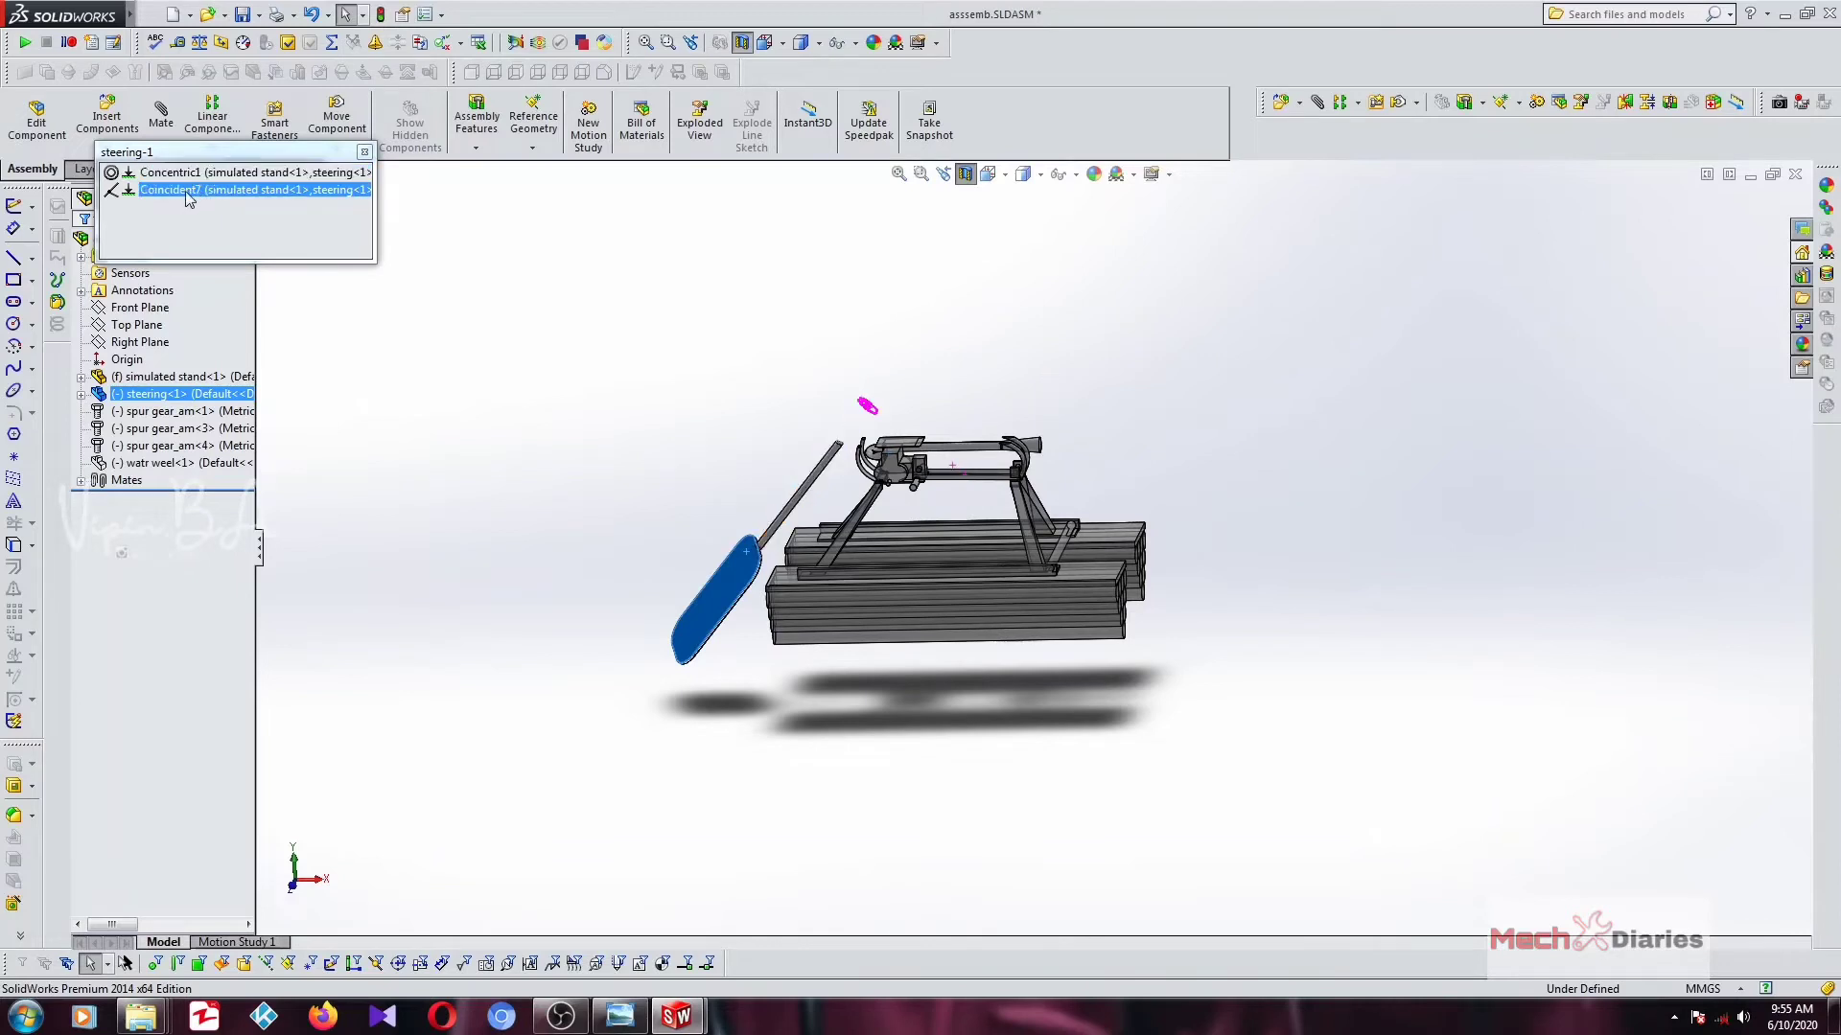
pyautogui.click(176, 217)
pyautogui.click(187, 191)
pyautogui.click(534, 361)
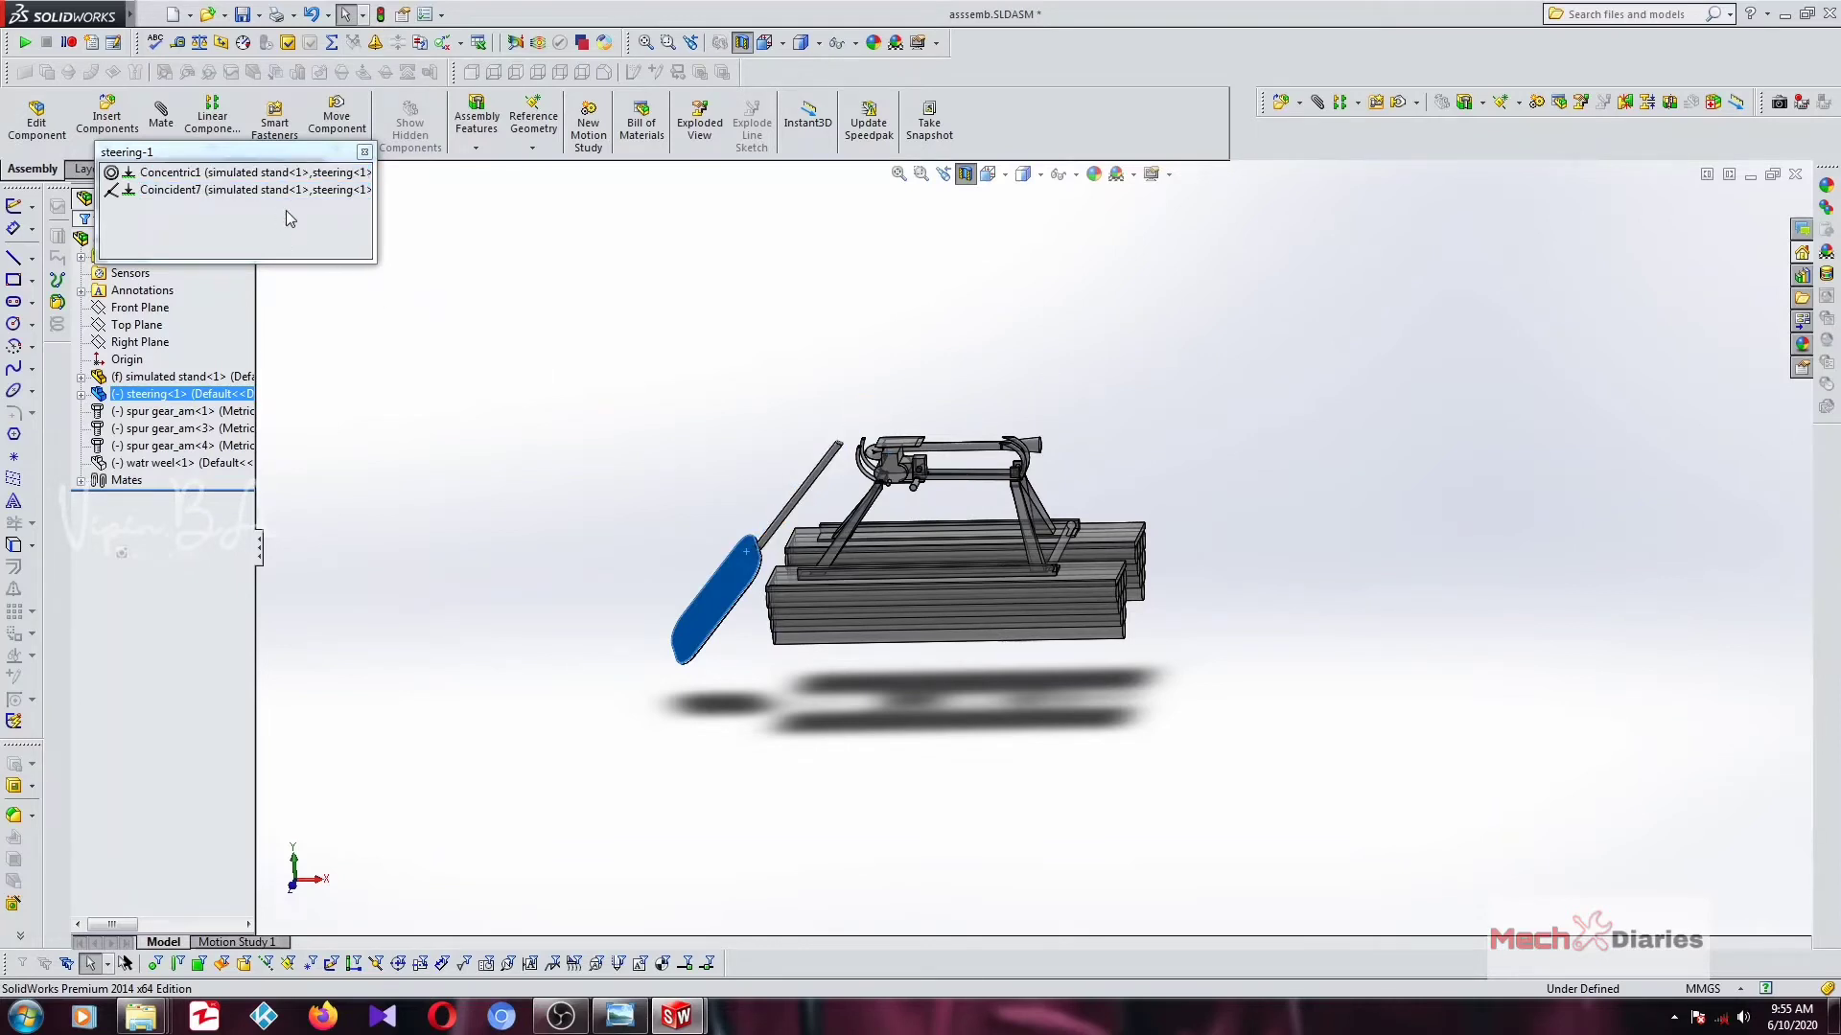
# Swing the rudder blade about its shaft and close the mates list.
pyautogui.scroll(-2, 736, 566)
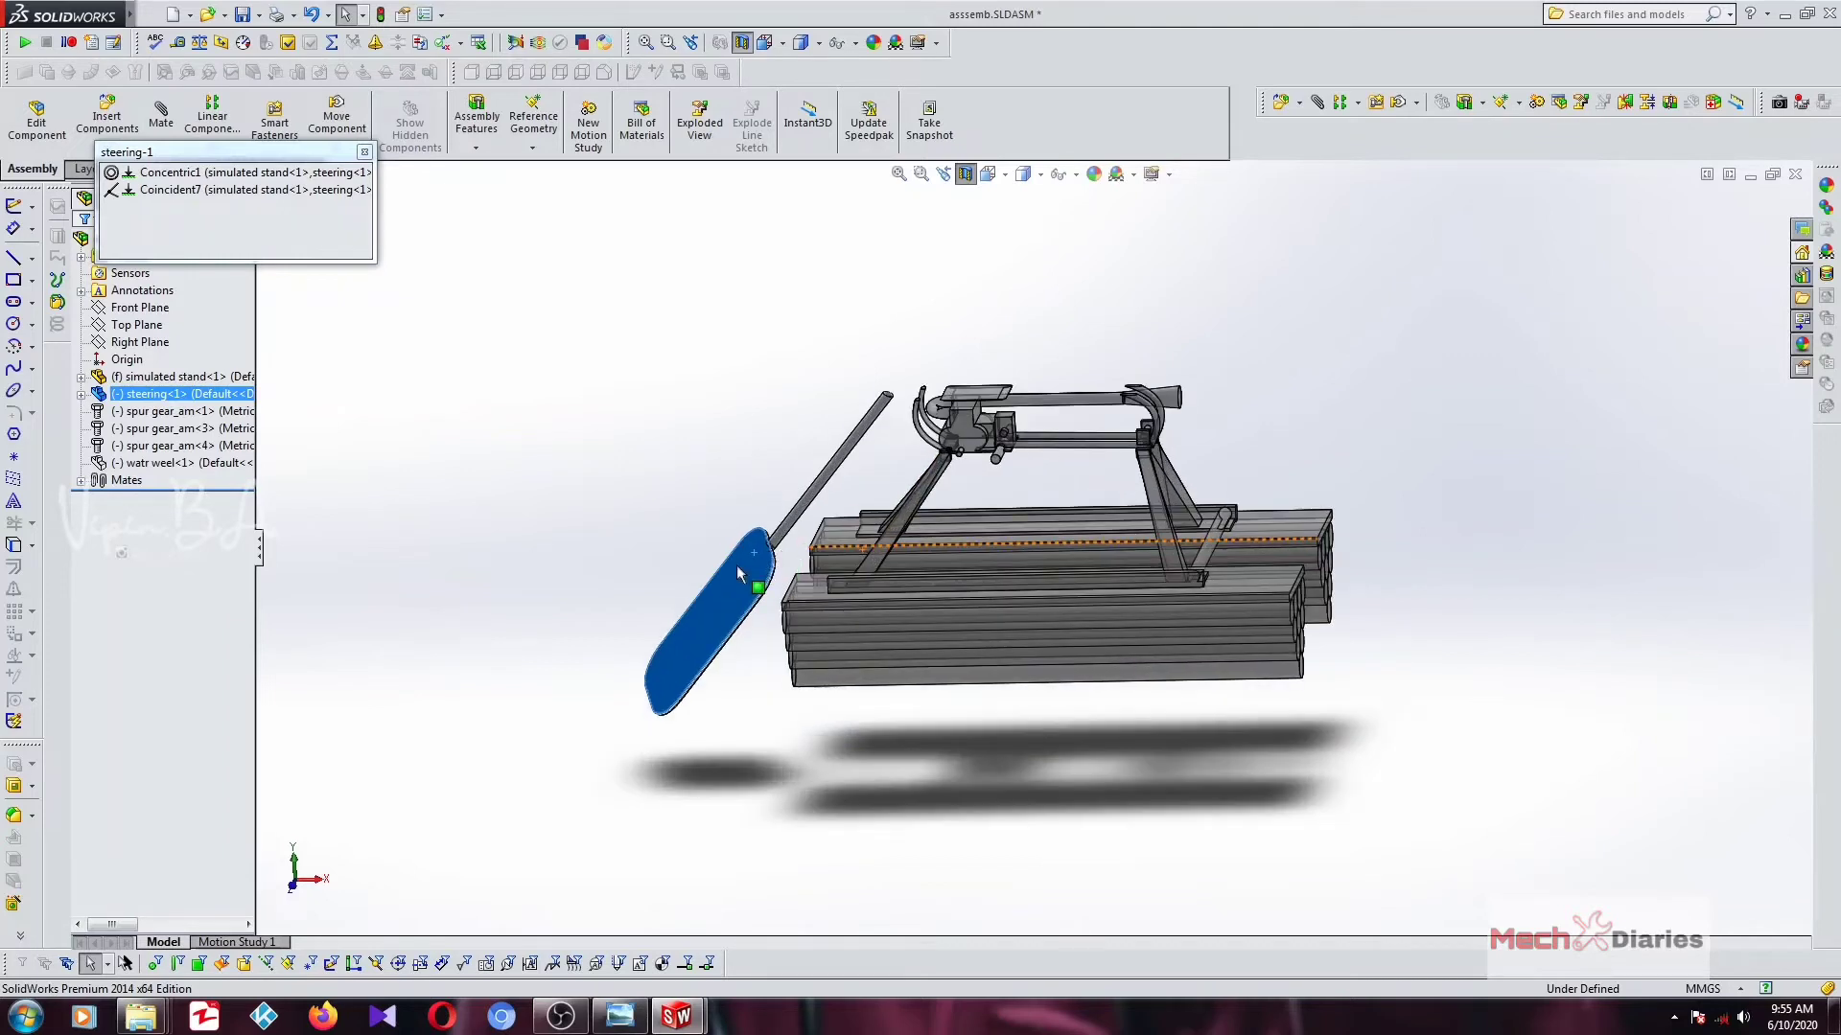
pyautogui.moveTo(736, 566); pyautogui.dragTo(954, 506)
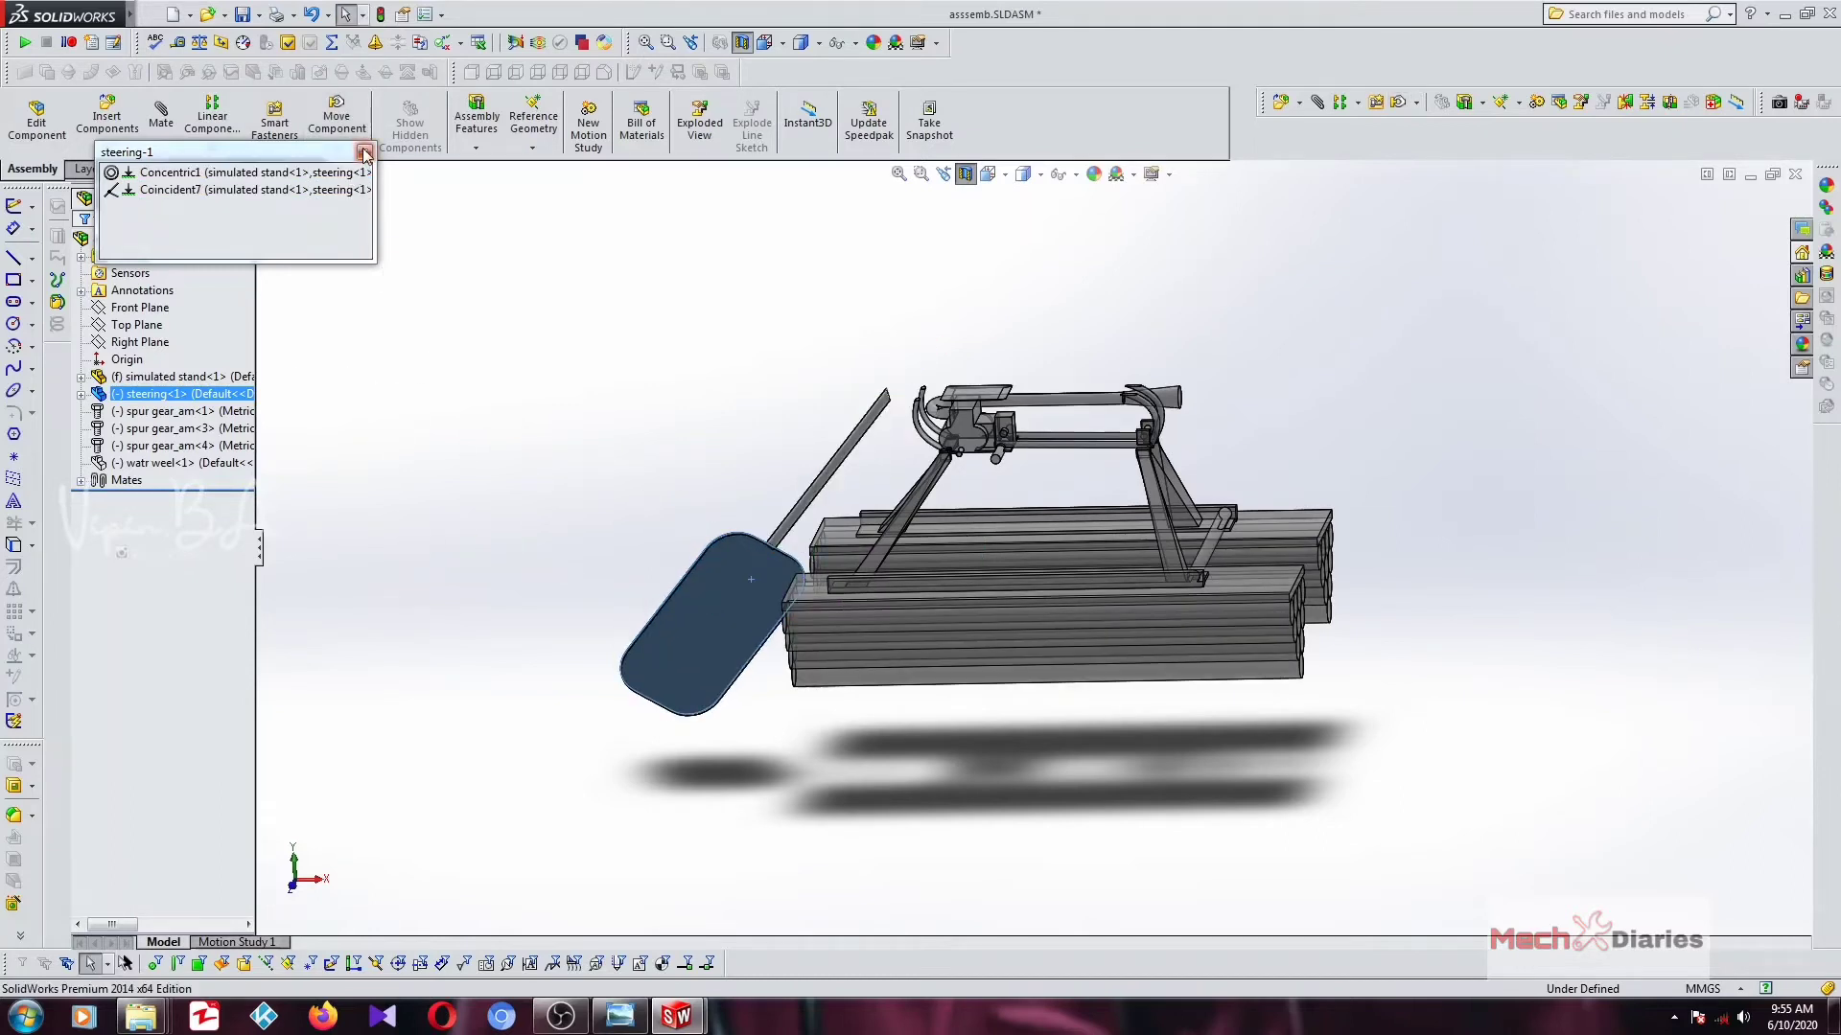
pyautogui.click(707, 399)
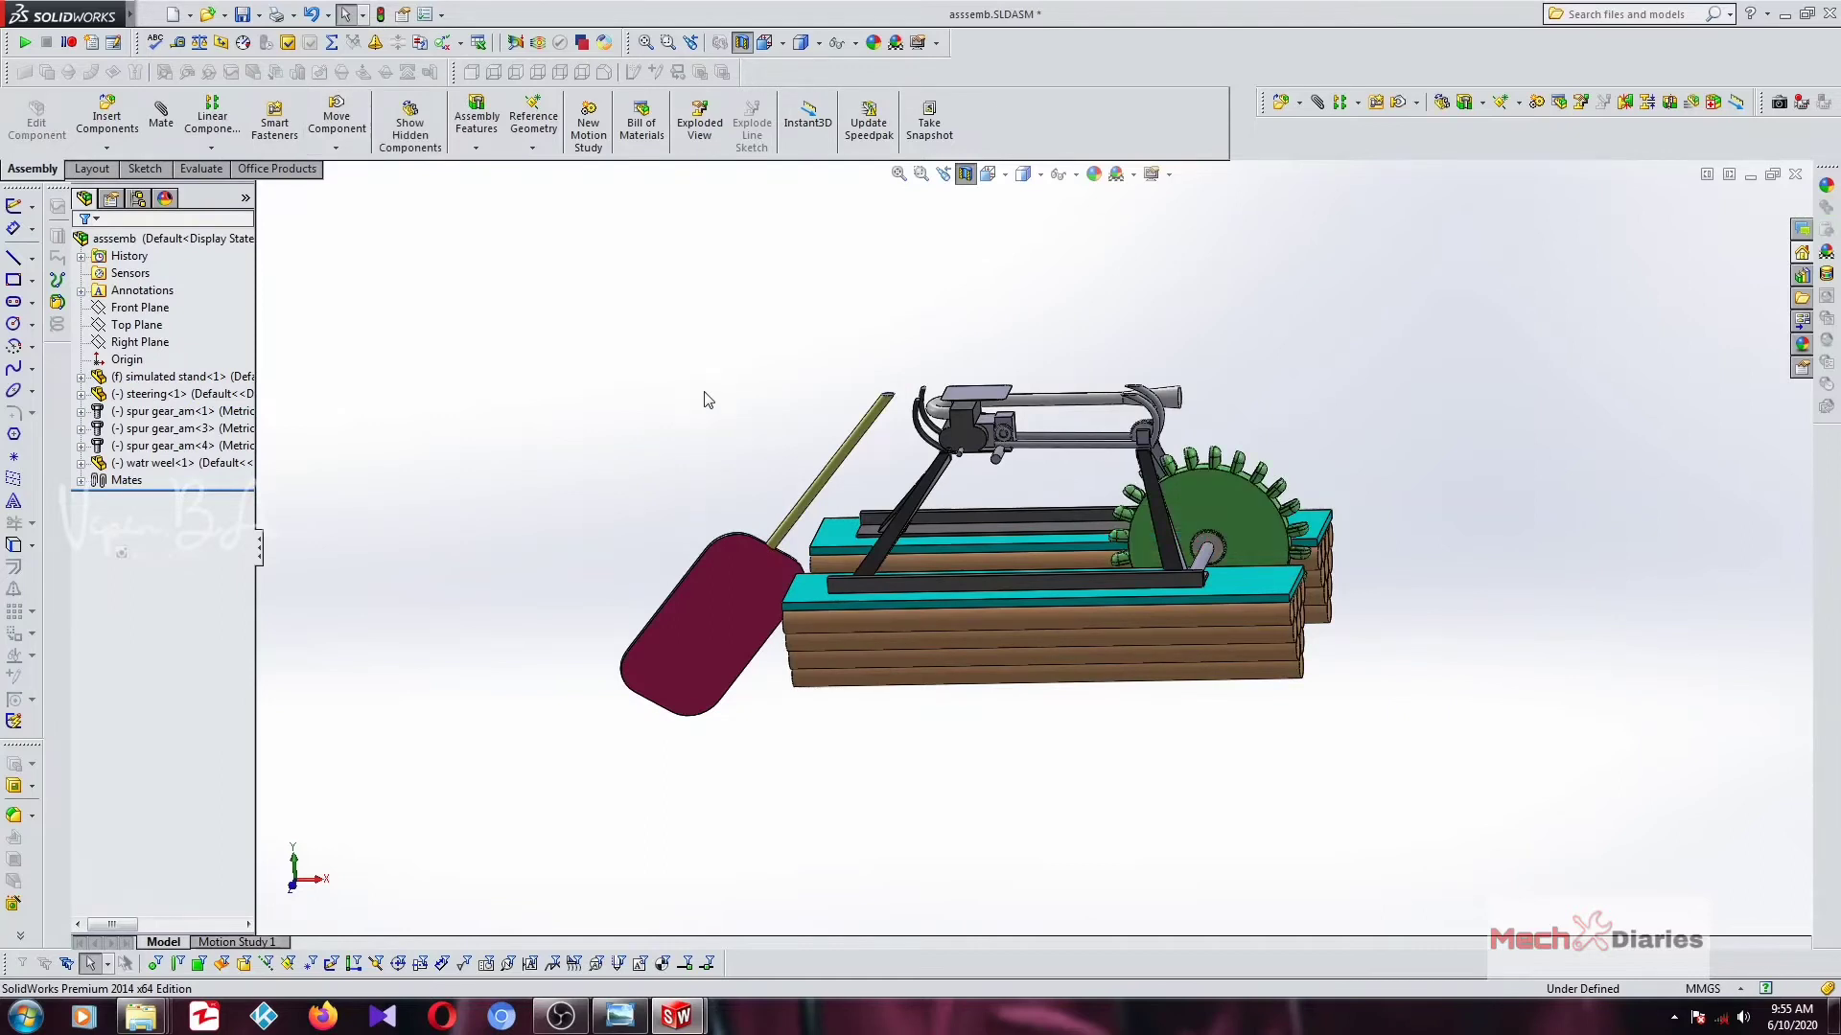
# Close the pedal-boat assembly, discarding unsaved changes.
pyautogui.click(1795, 176)
pyautogui.click(958, 532)
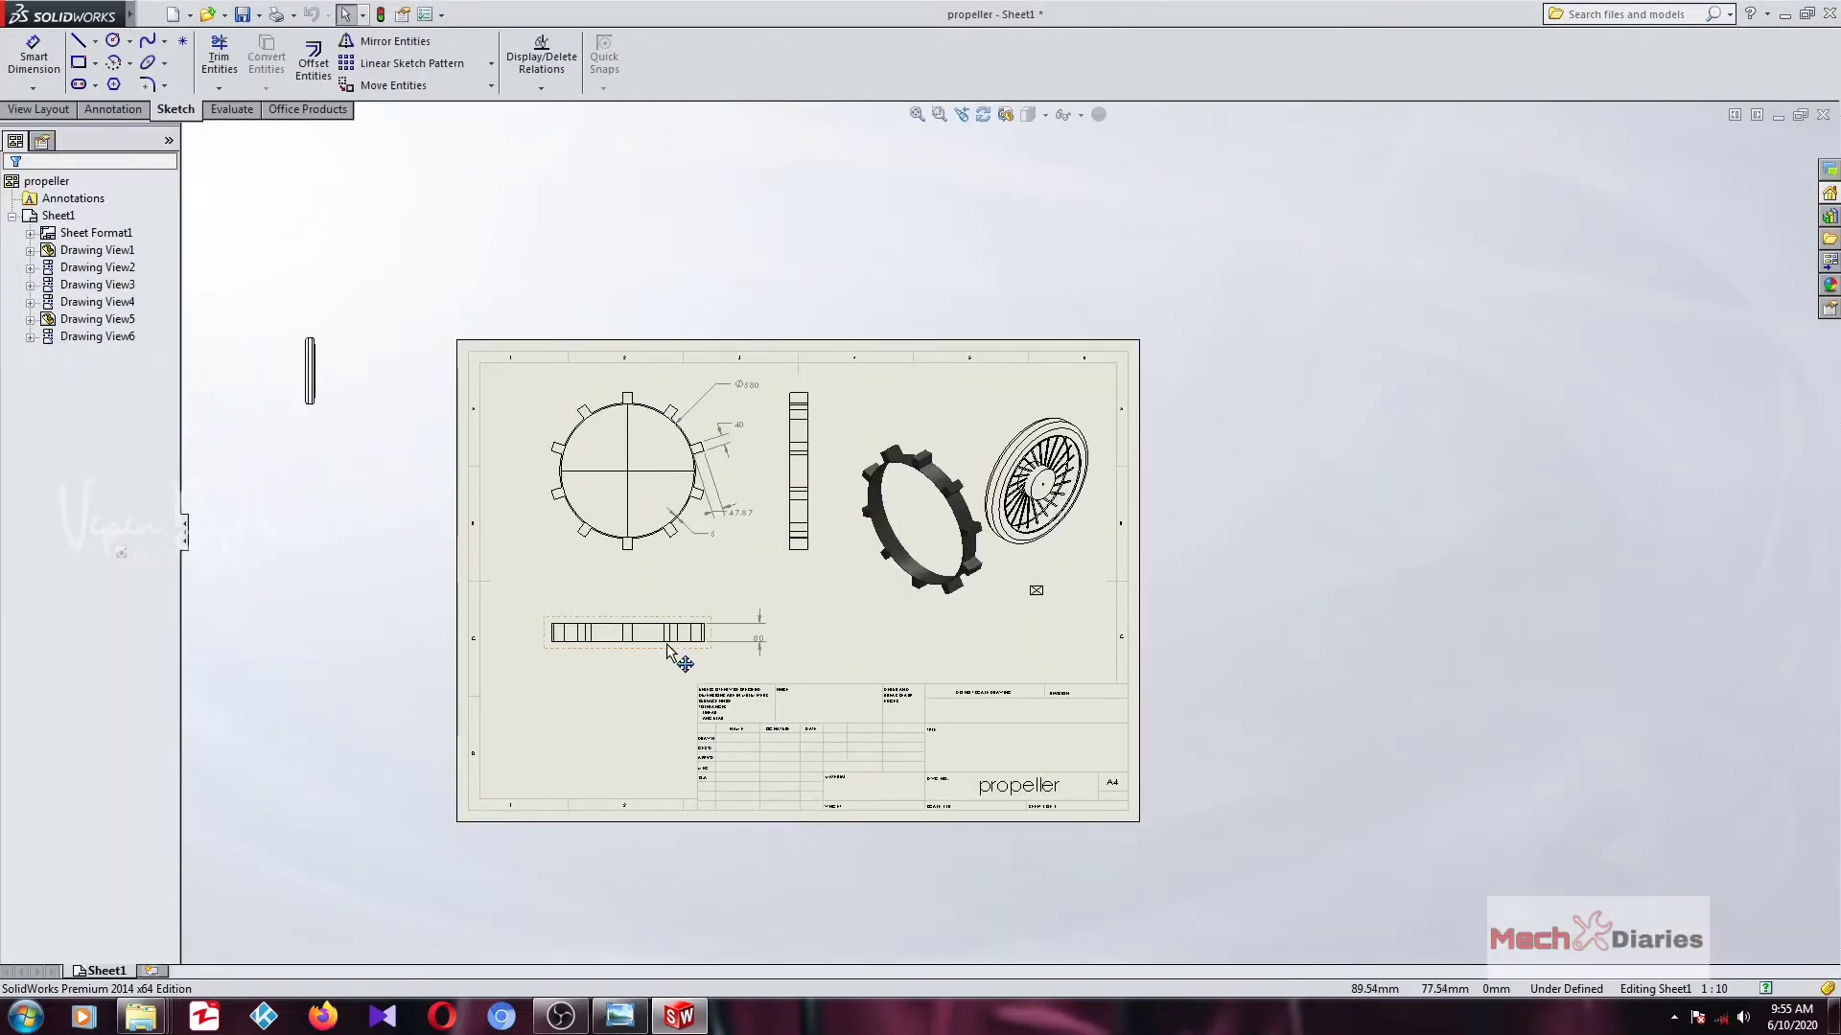
pyautogui.scroll(2, 589, 596)
pyautogui.scroll(-5, 589, 596)
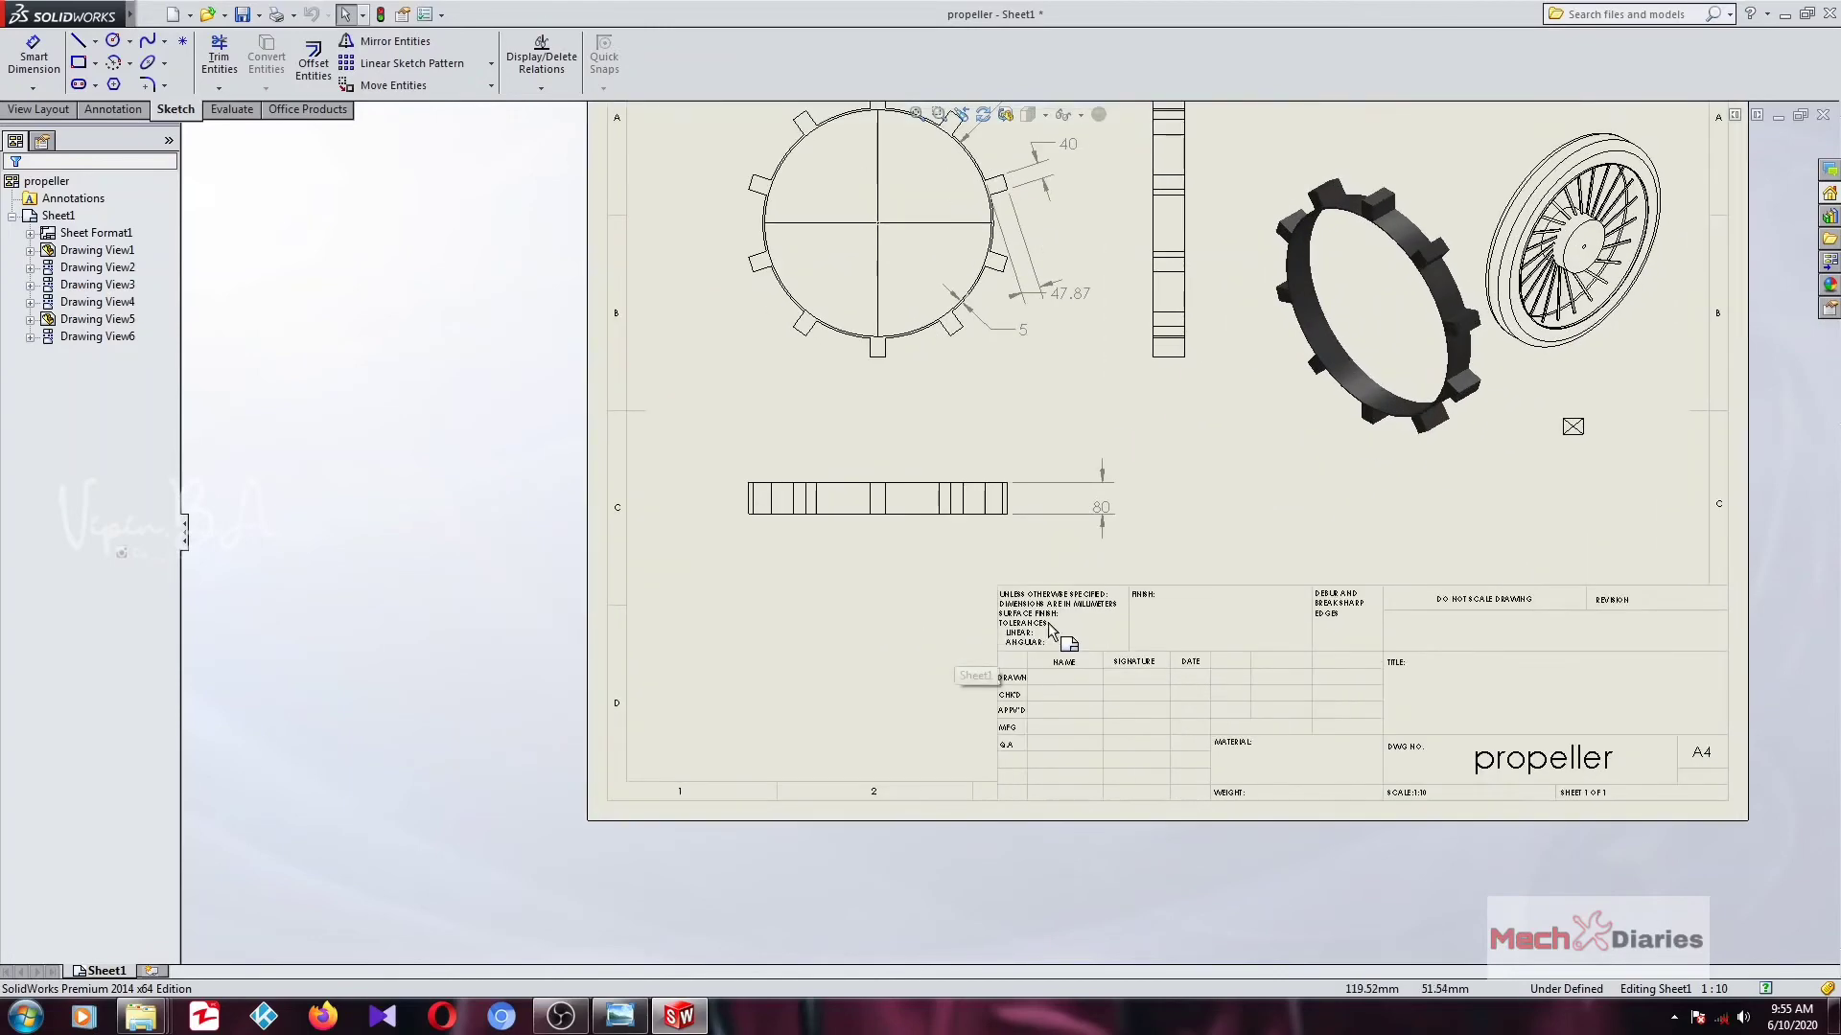
pyautogui.scroll(4, 1006, 586)
# Start a new SolidWorks Drawing document.
pyautogui.click(173, 13)
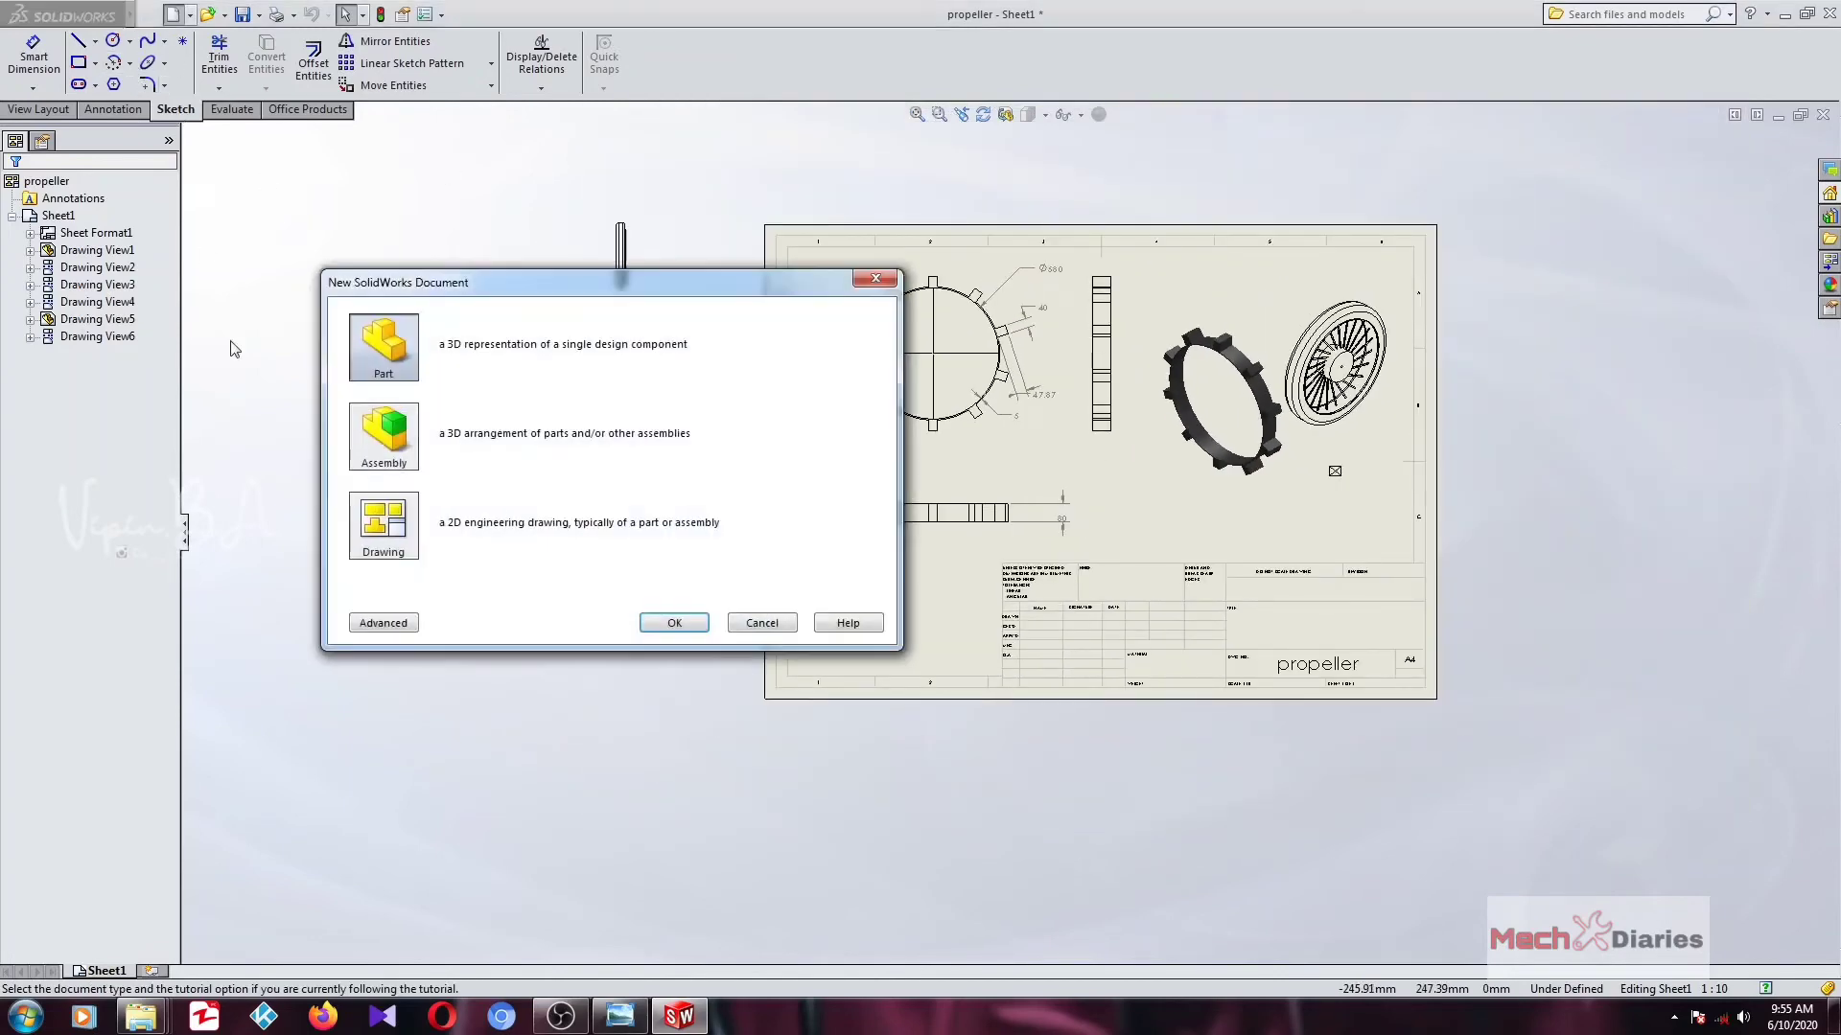
pyautogui.click(374, 505)
pyautogui.click(703, 624)
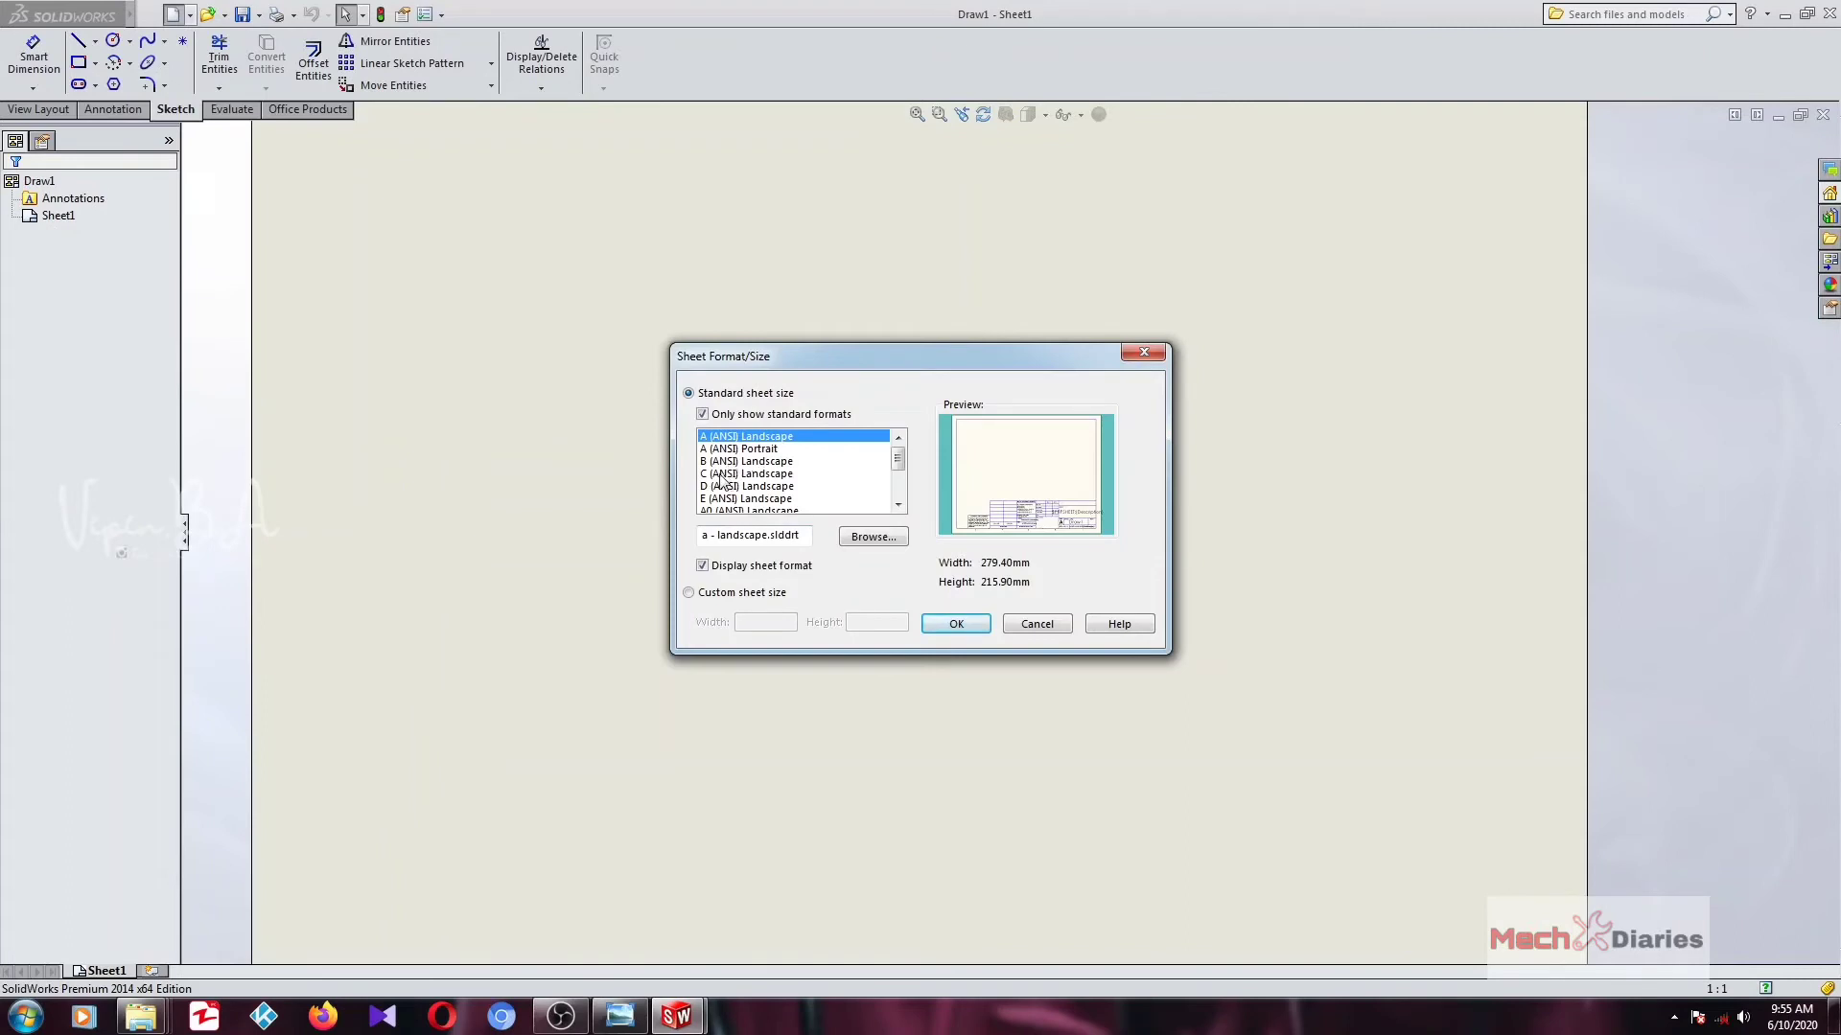
# Compare the A Portrait, C, B and A3 Landscape, and A4 Portrait sheet sizes, then close the dialog.
pyautogui.click(772, 449)
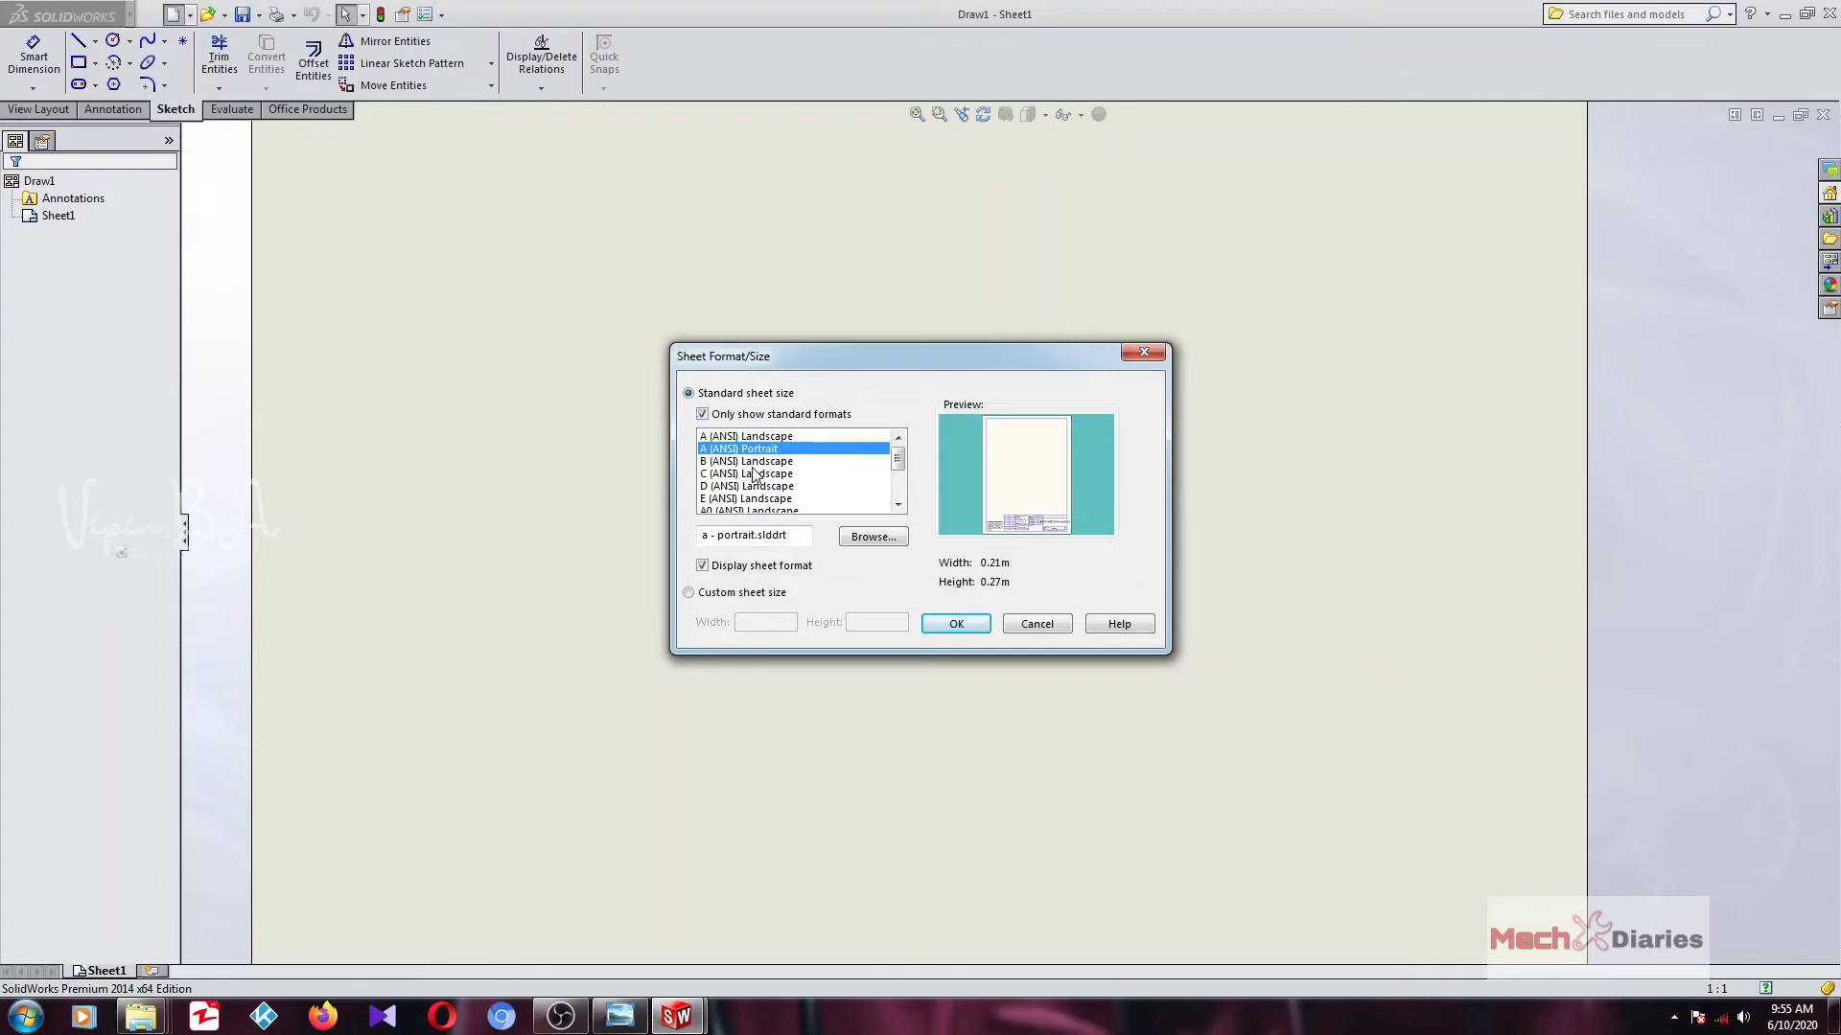
pyautogui.click(754, 474)
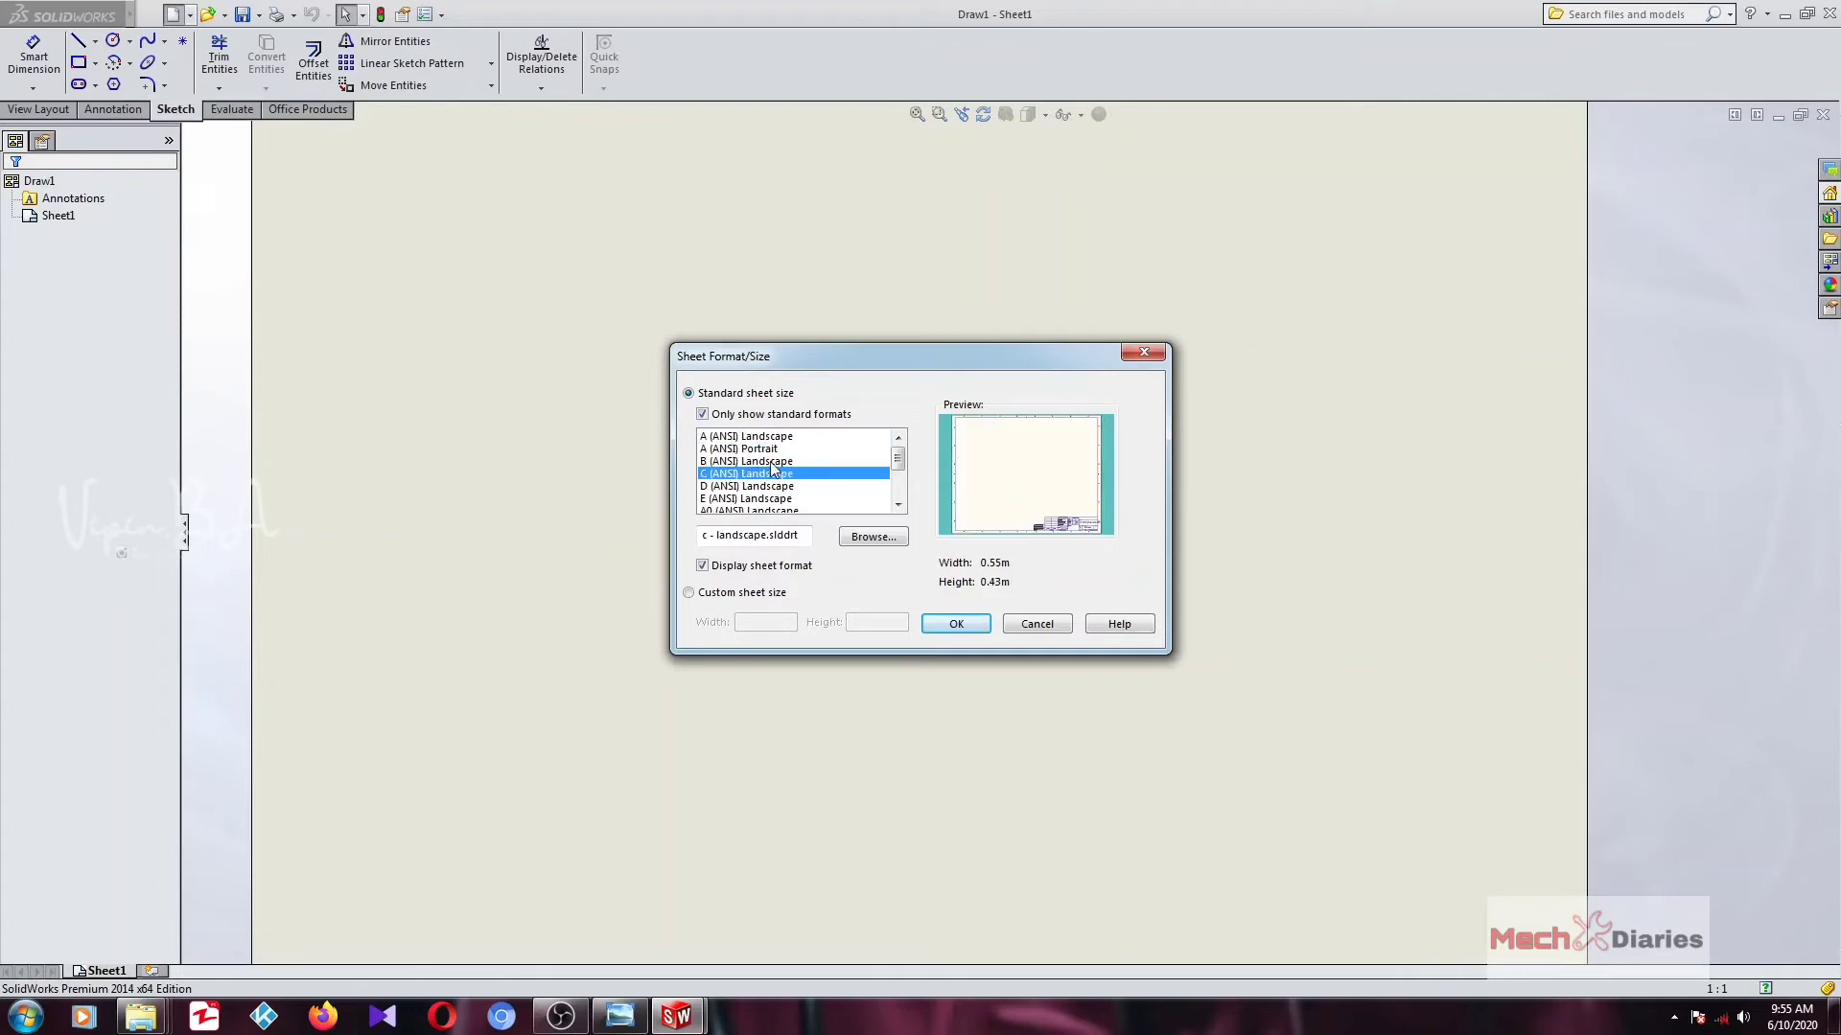
pyautogui.press('Up')
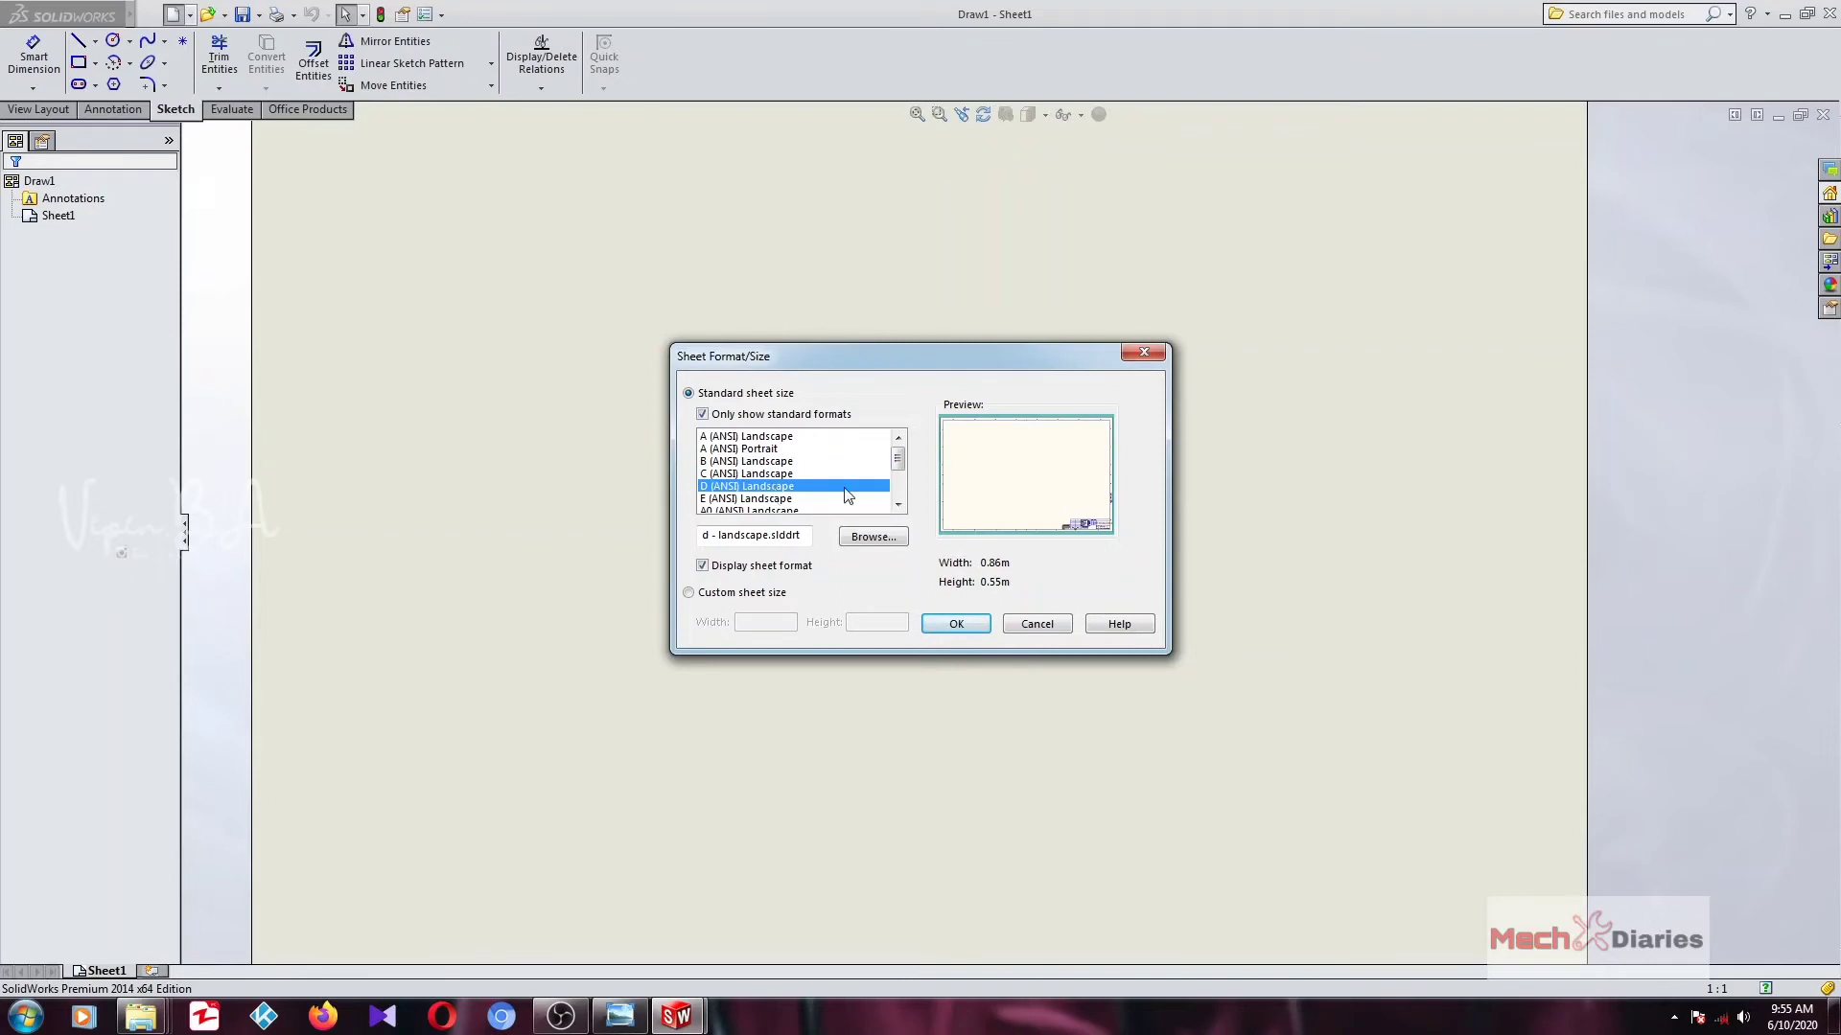
pyautogui.click(900, 506)
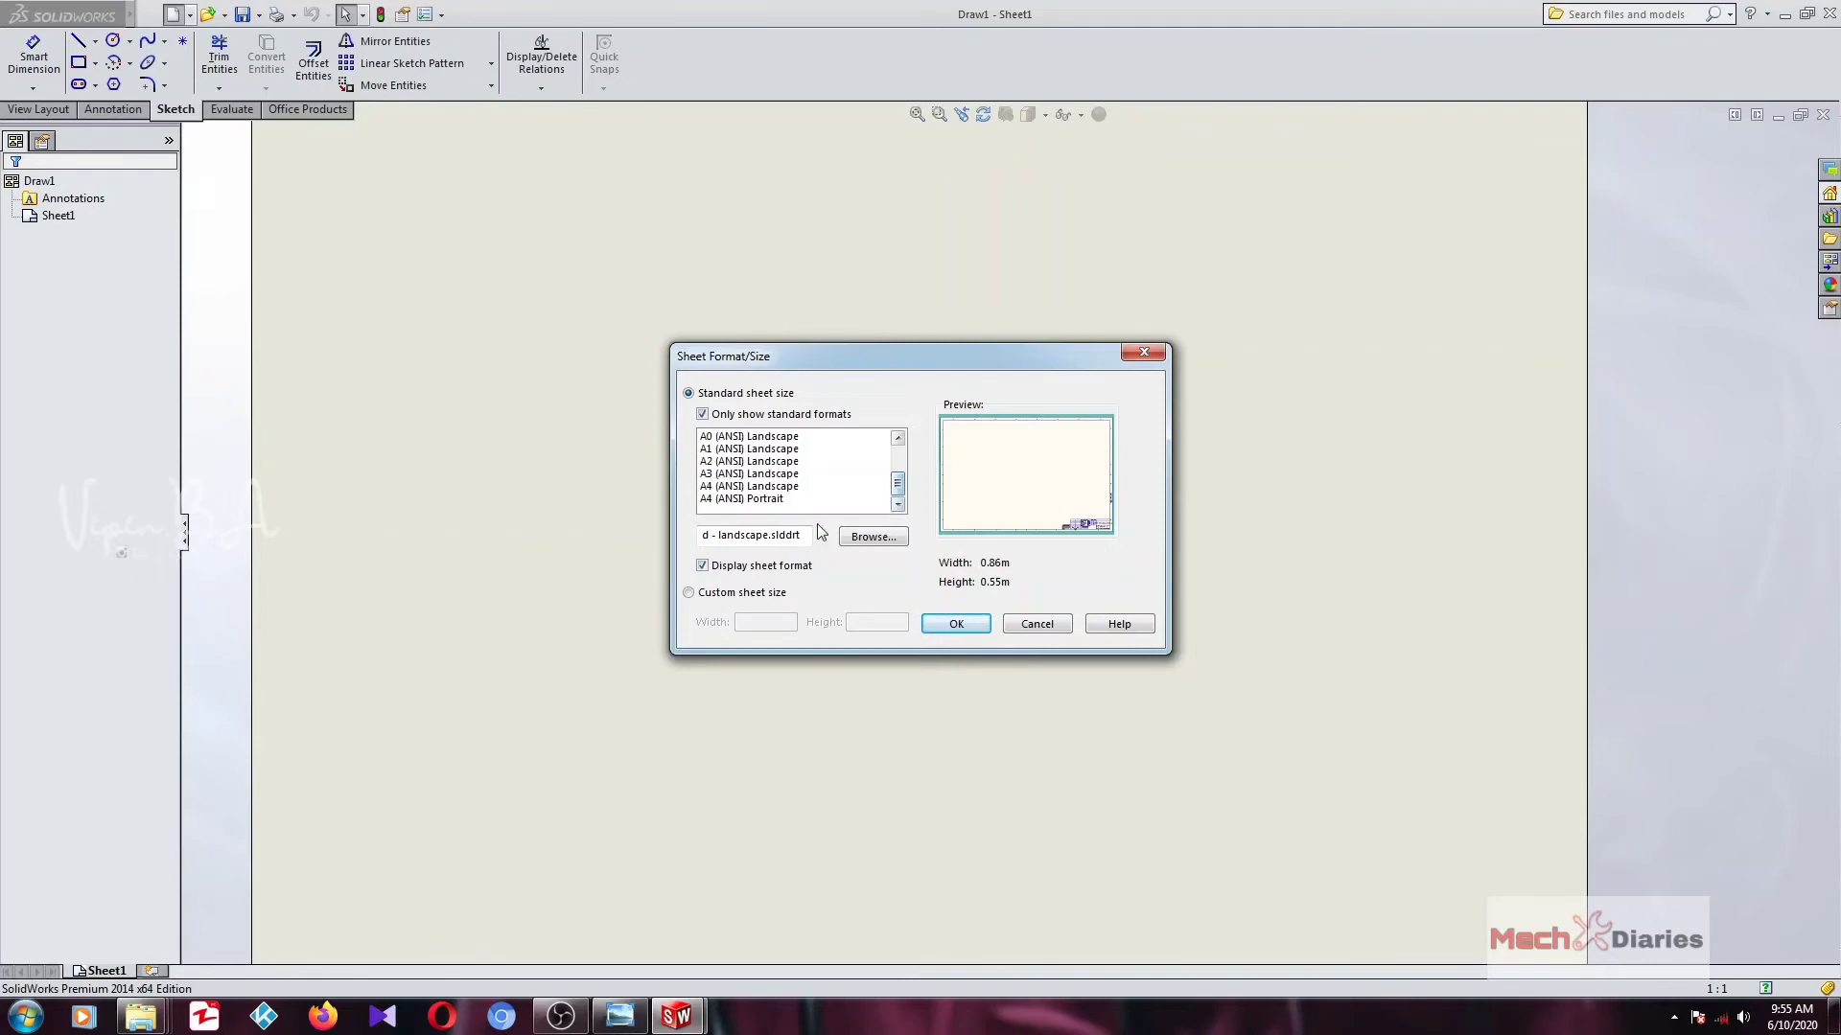
pyautogui.click(724, 500)
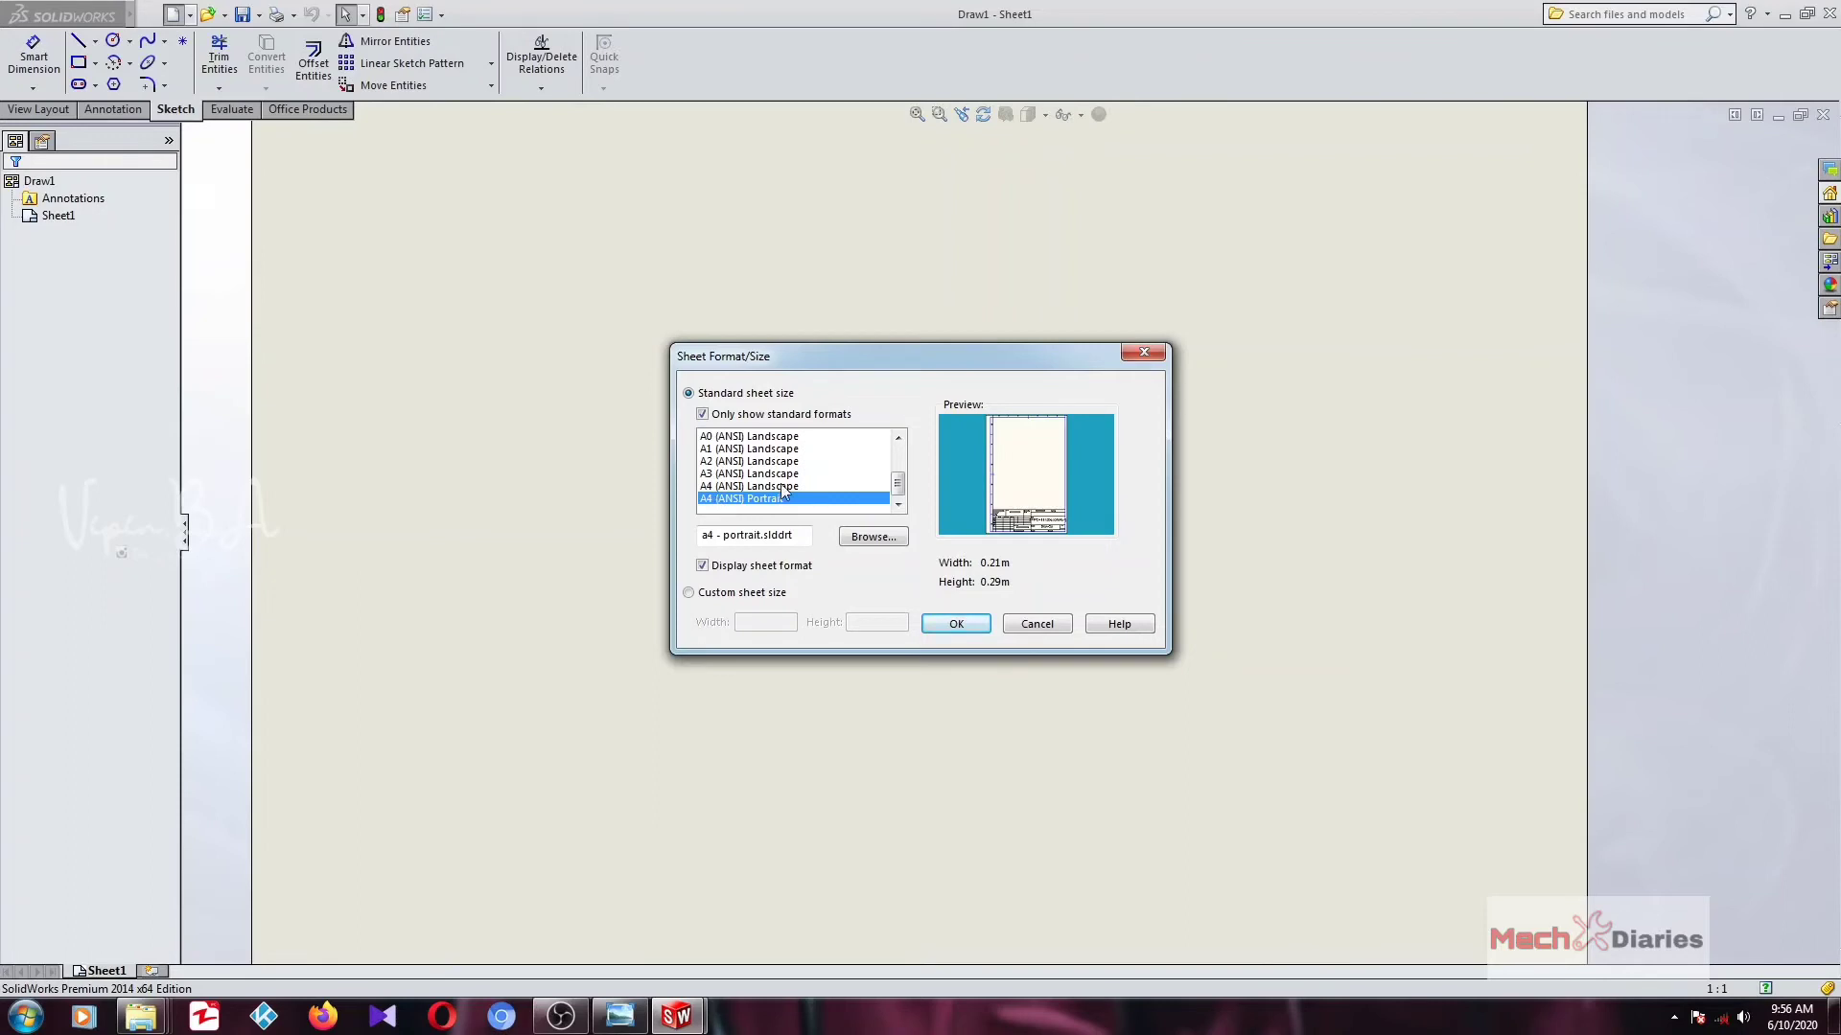
pyautogui.click(789, 473)
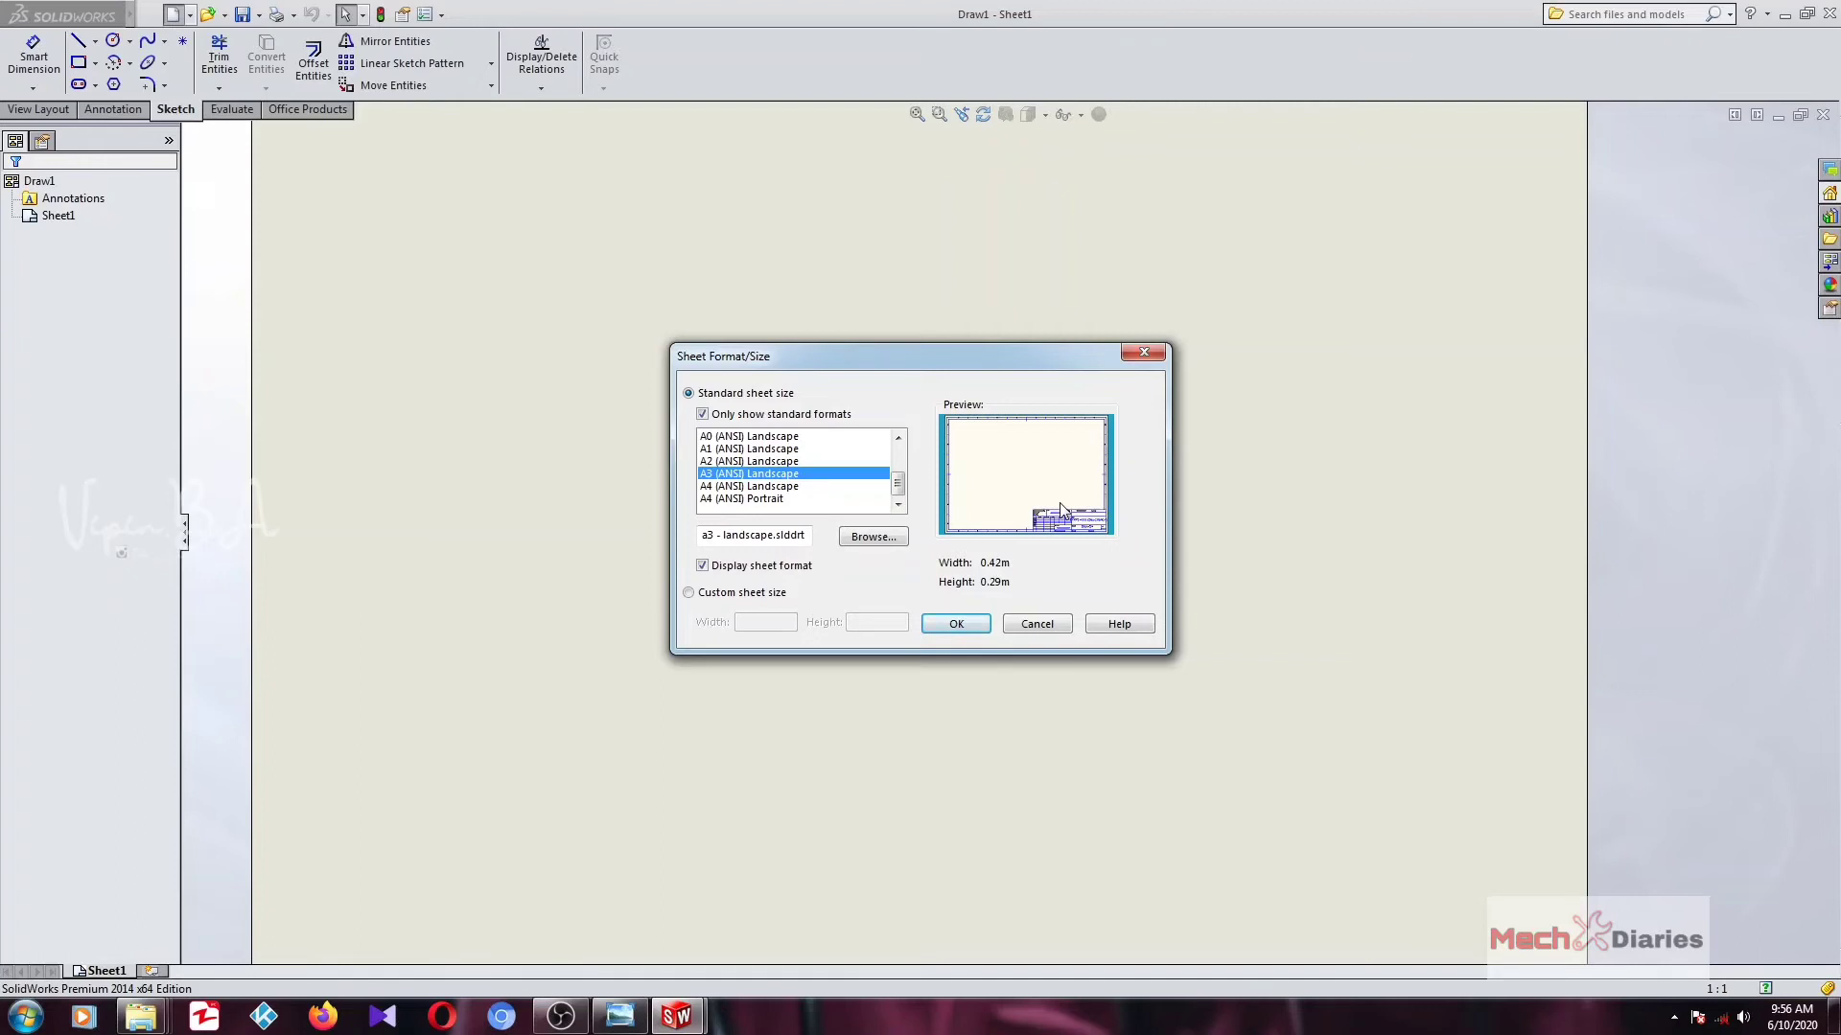
pyautogui.click(1145, 354)
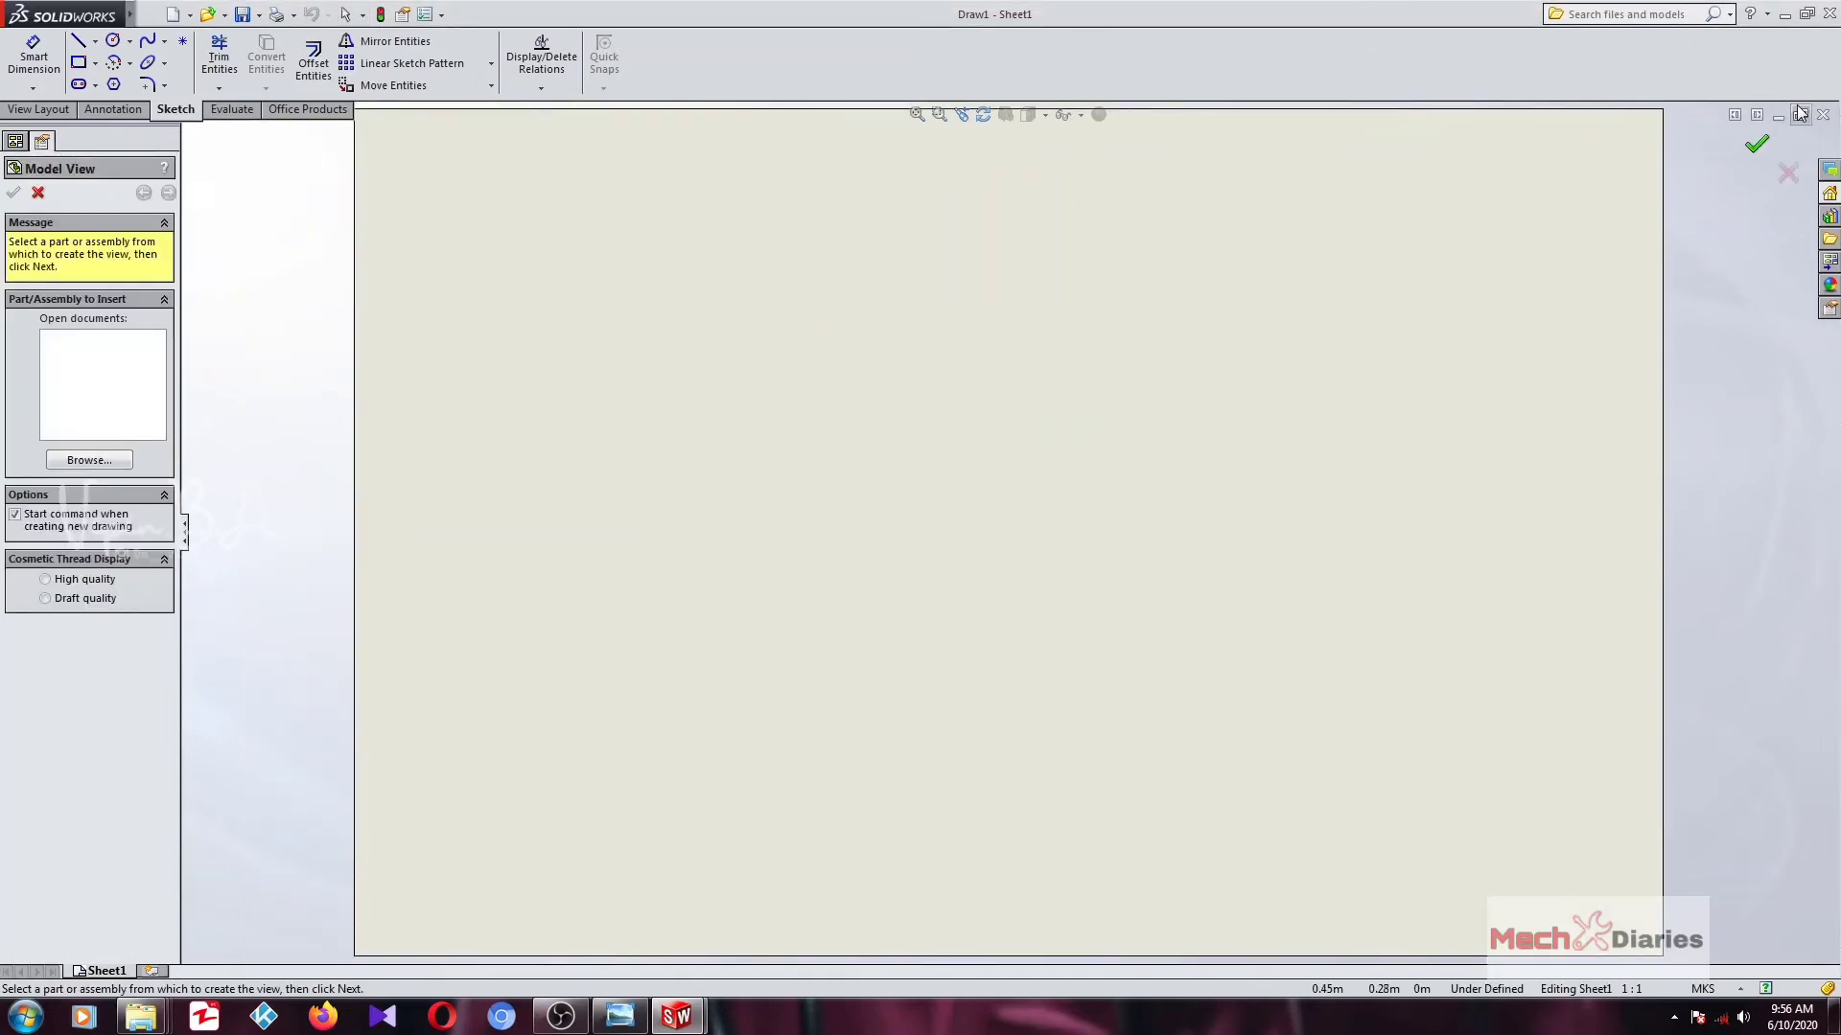
# Cancel the model view placement and return to the propeller drawing.
pyautogui.press('Escape')
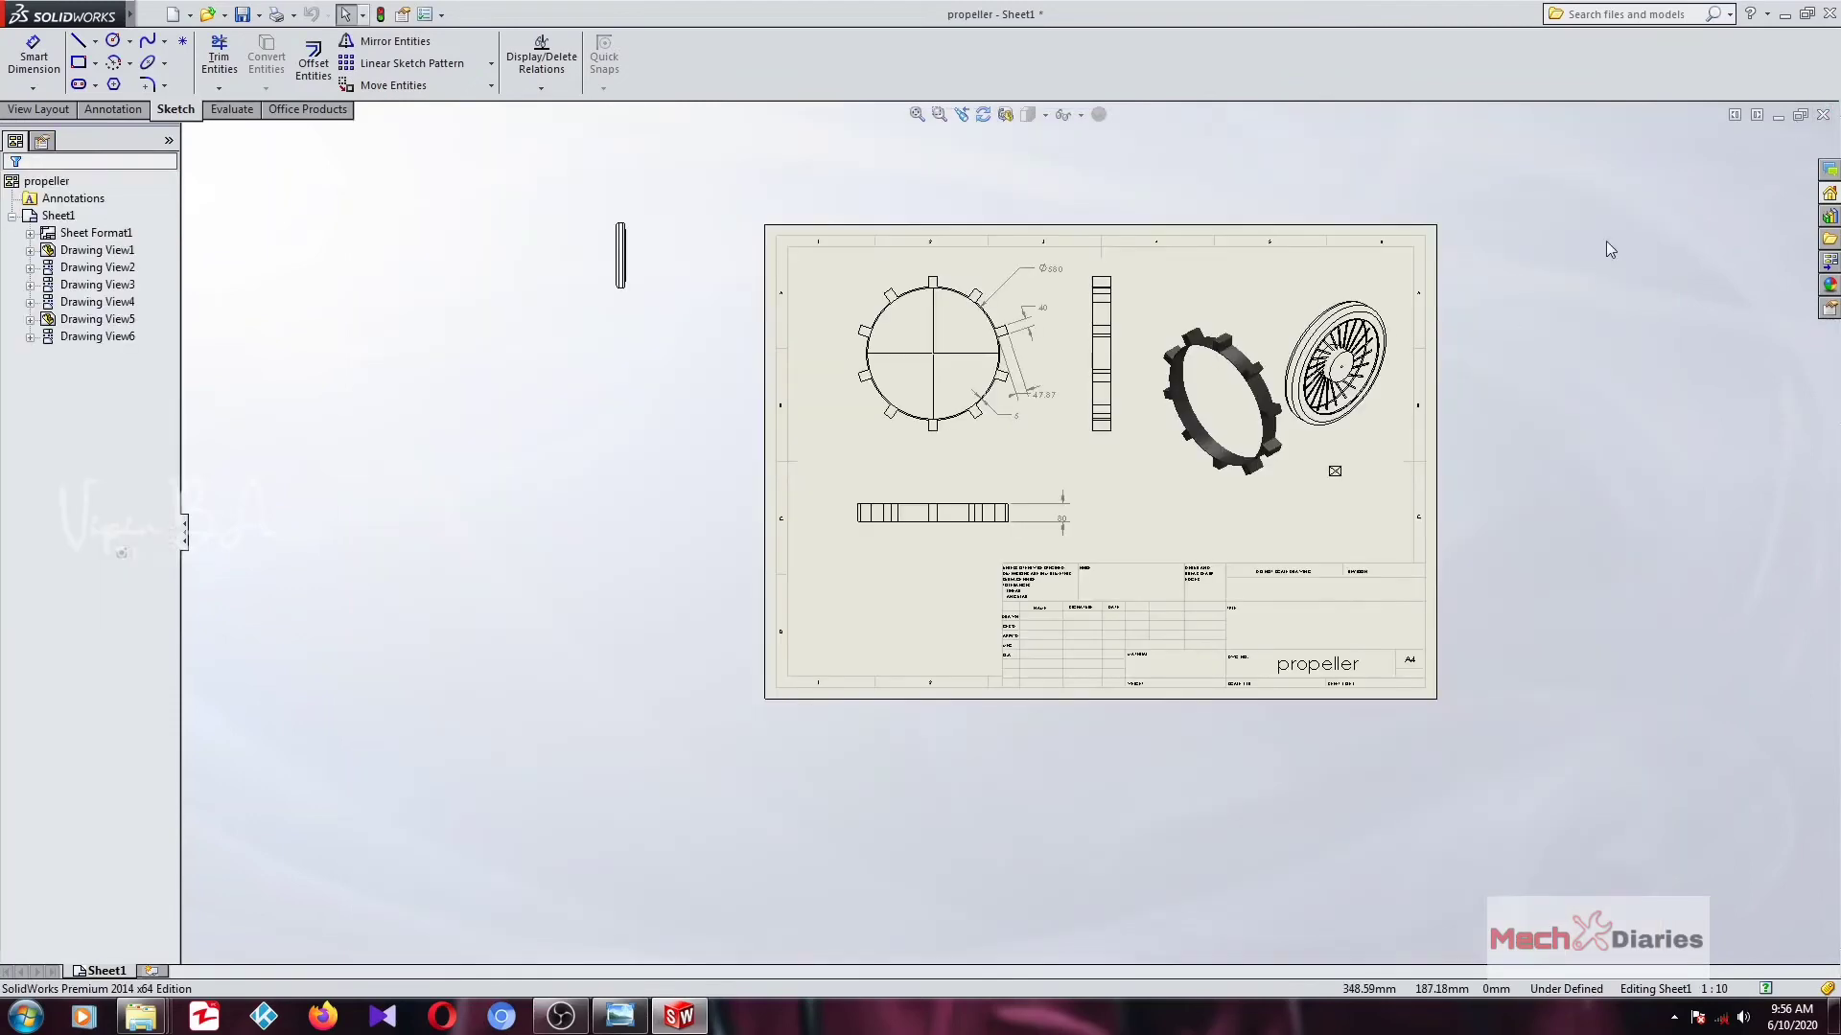
pyautogui.scroll(1, 1239, 435)
pyautogui.scroll(-3, 1188, 510)
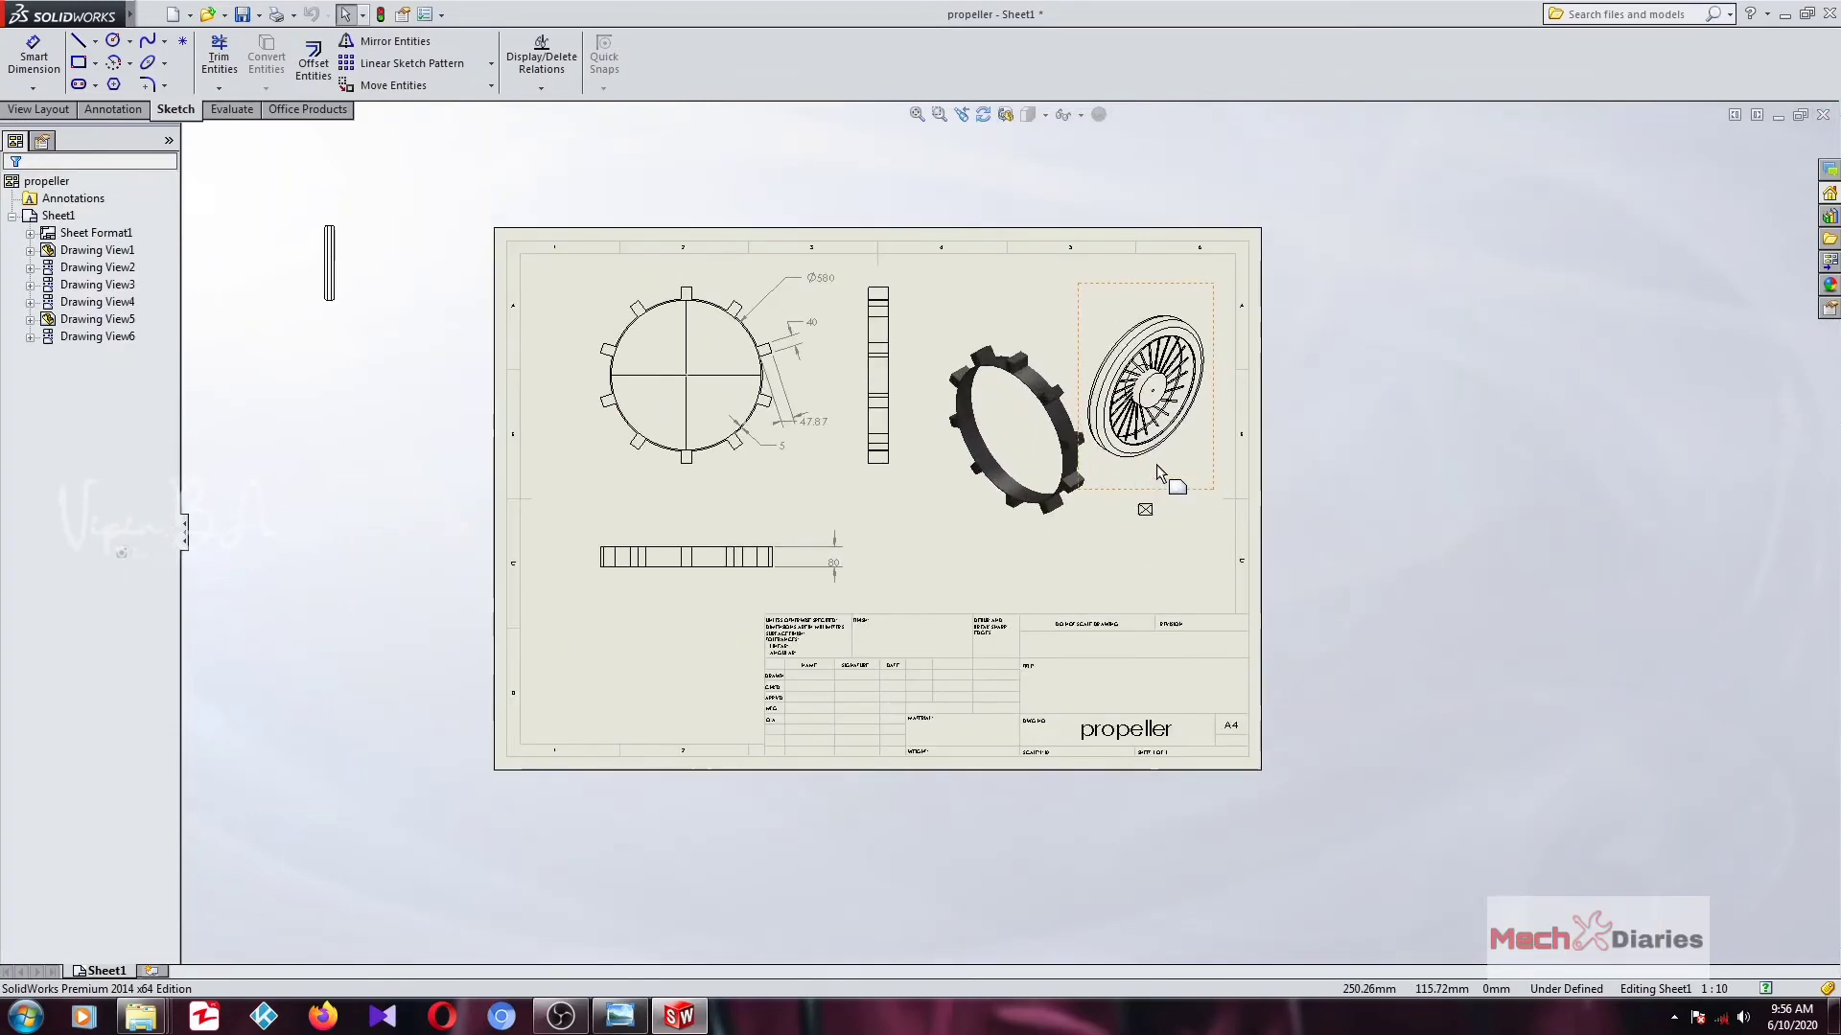
pyautogui.scroll(-3, 1204, 735)
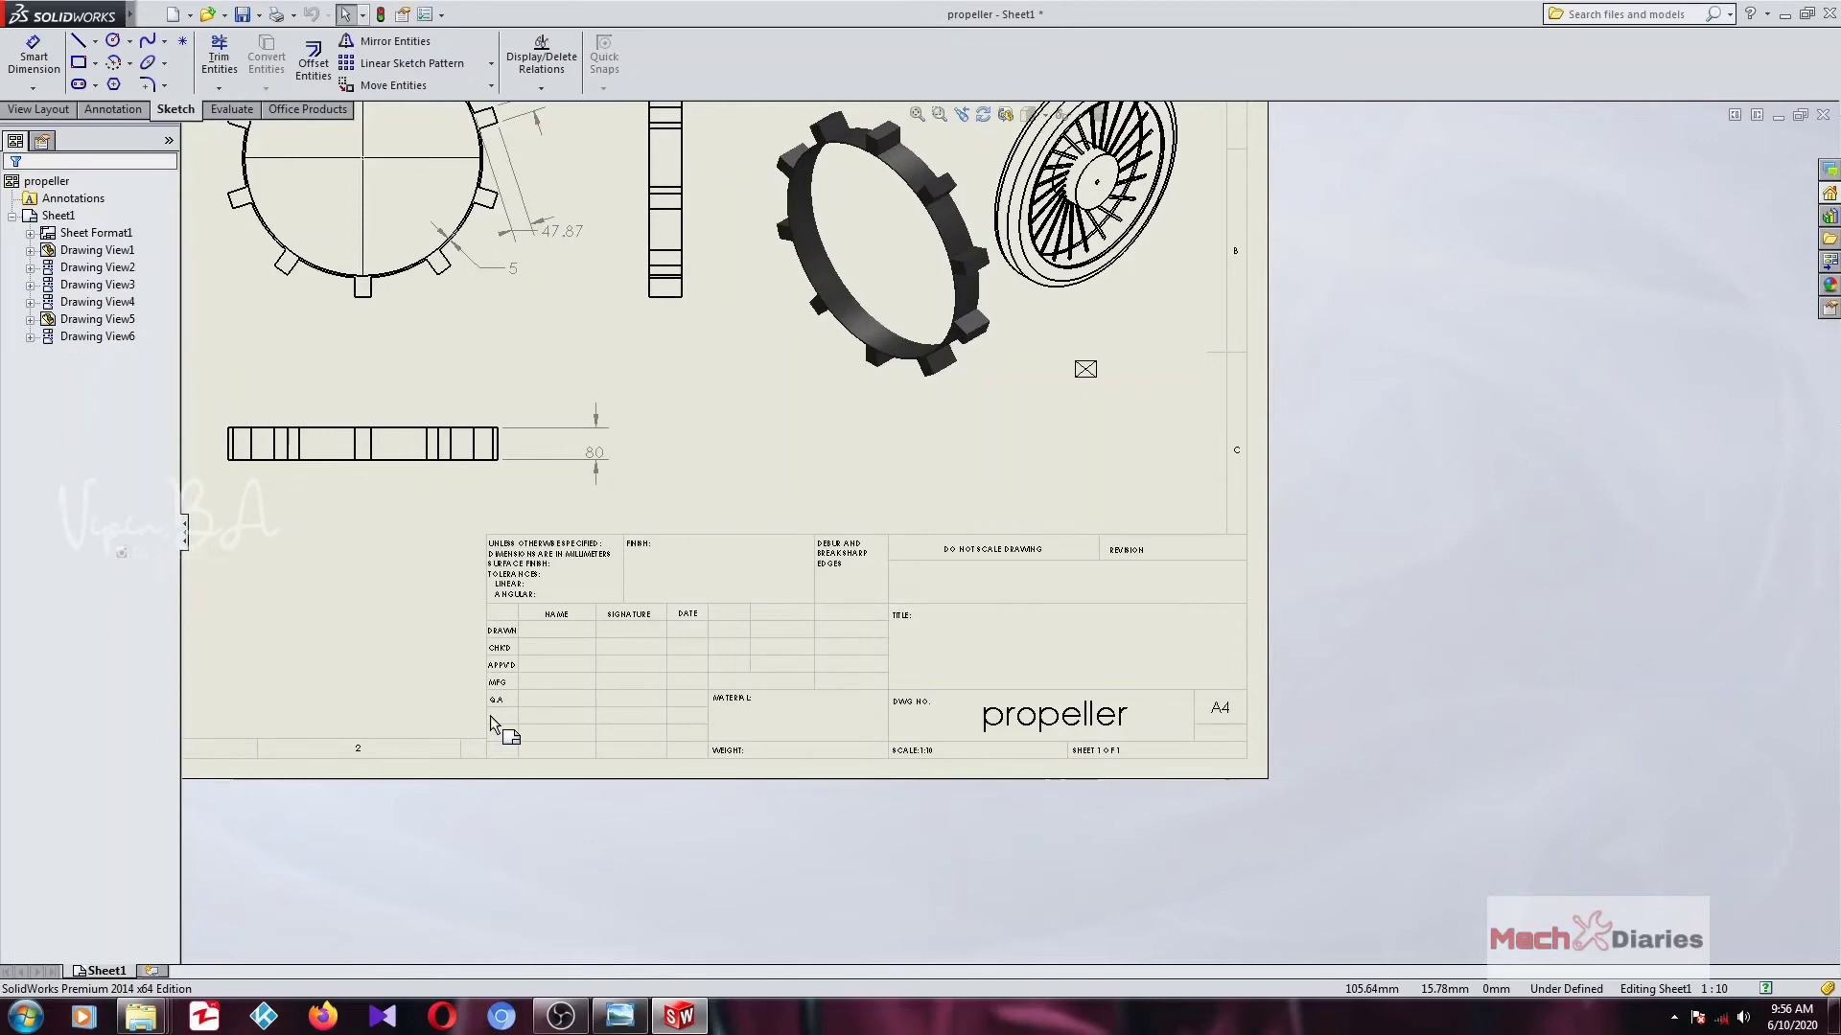
# Lock editing focus on Sheet1 and zoom around its six views, including the Ø580 ring.
pyautogui.doubleClick(1027, 552)
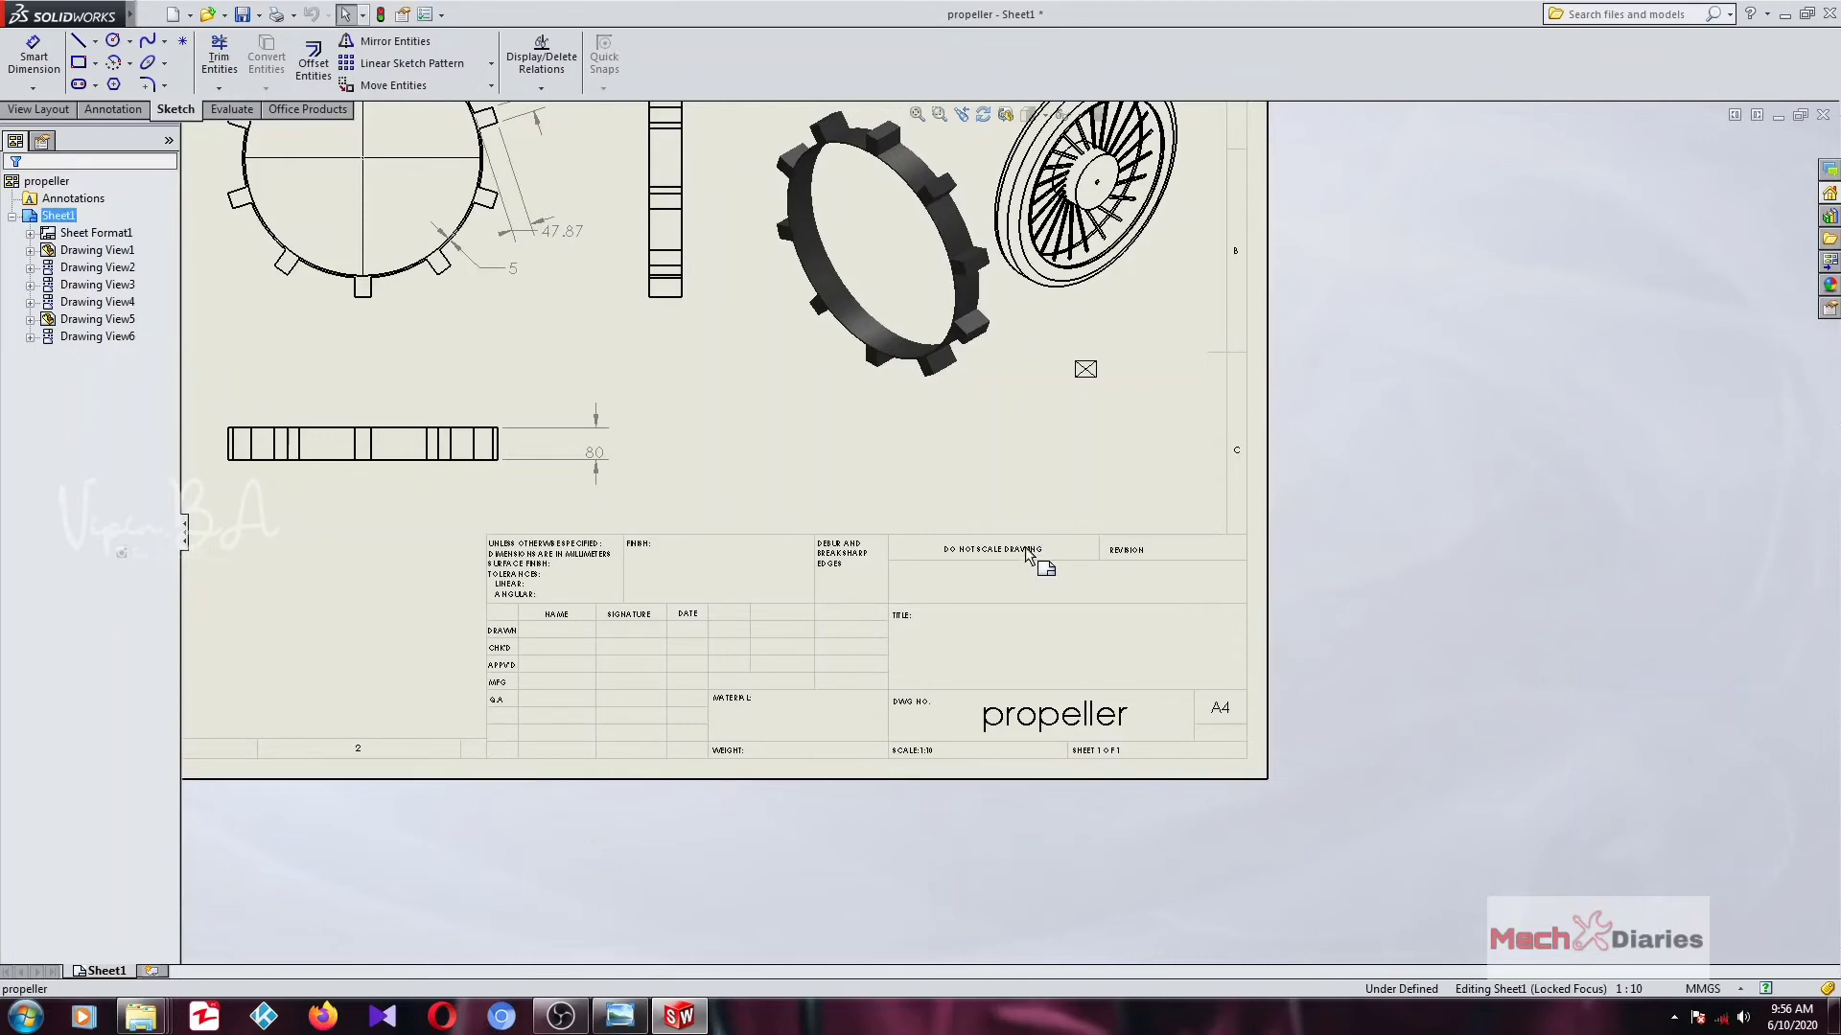
pyautogui.scroll(4, 1026, 556)
pyautogui.scroll(-3, 1010, 579)
pyautogui.scroll(4, 969, 306)
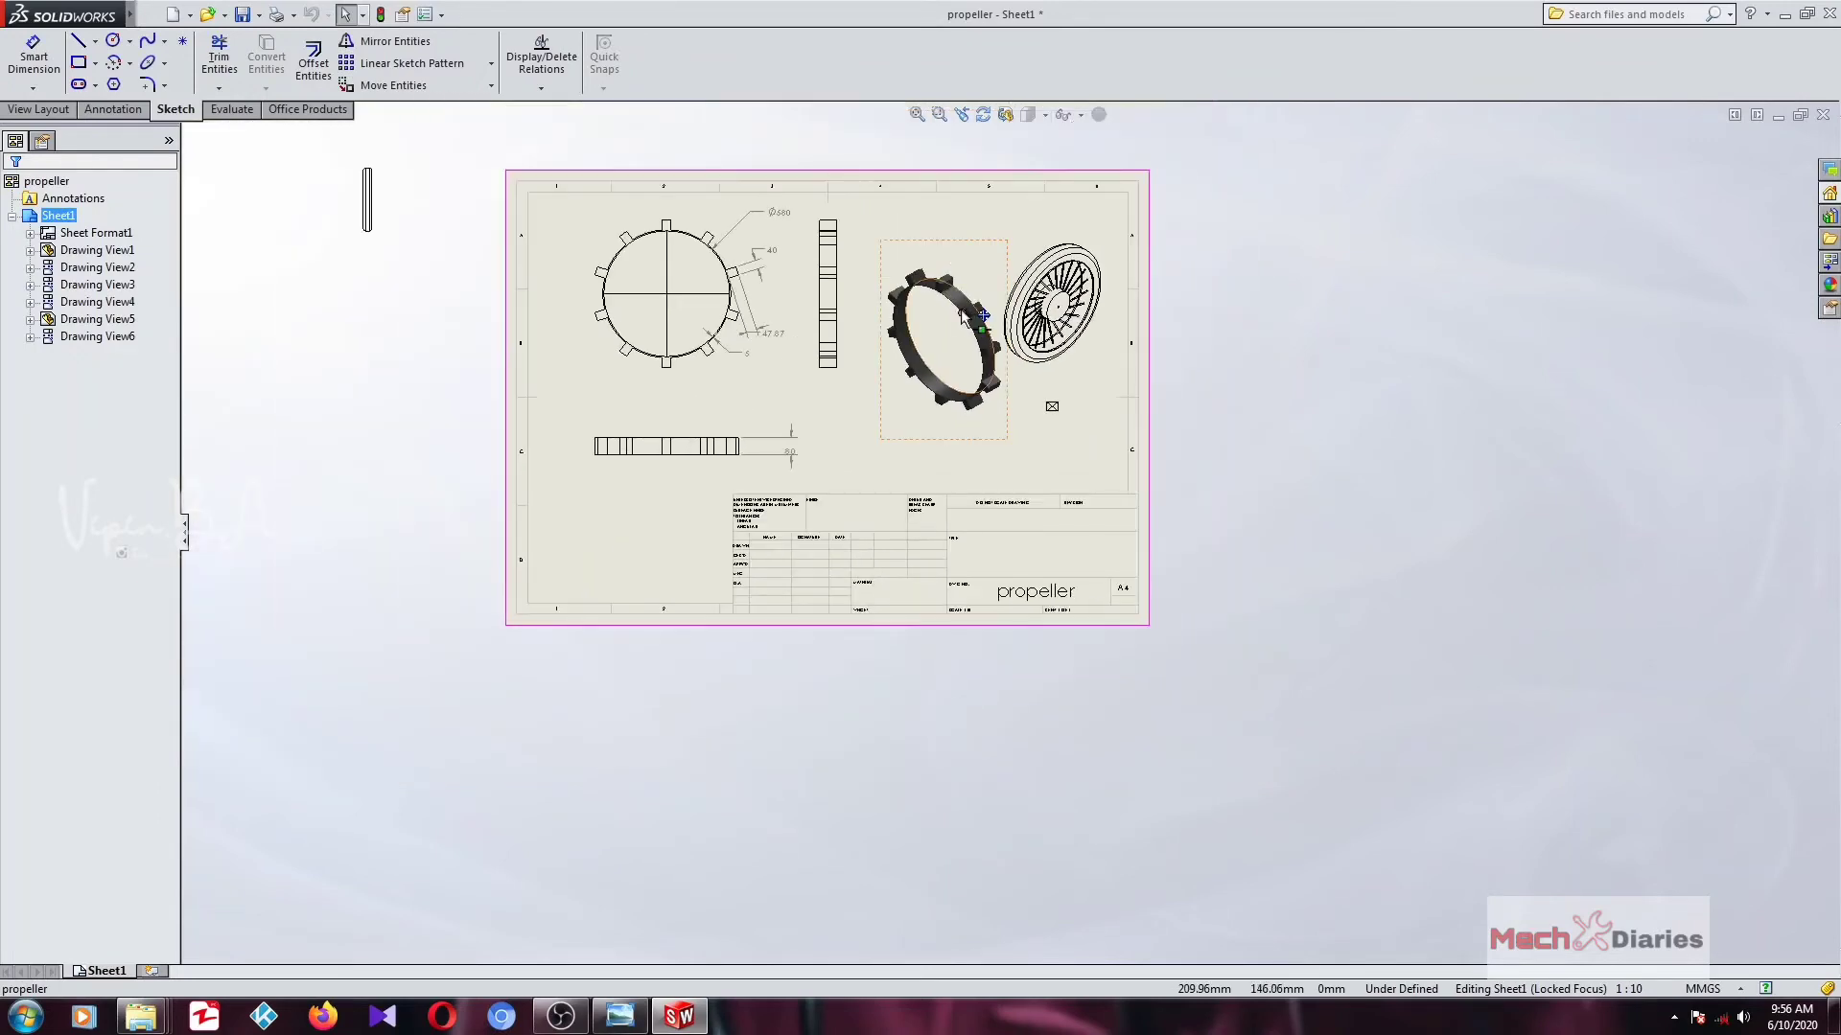
pyautogui.scroll(2, 865, 293)
pyautogui.scroll(-6, 810, 311)
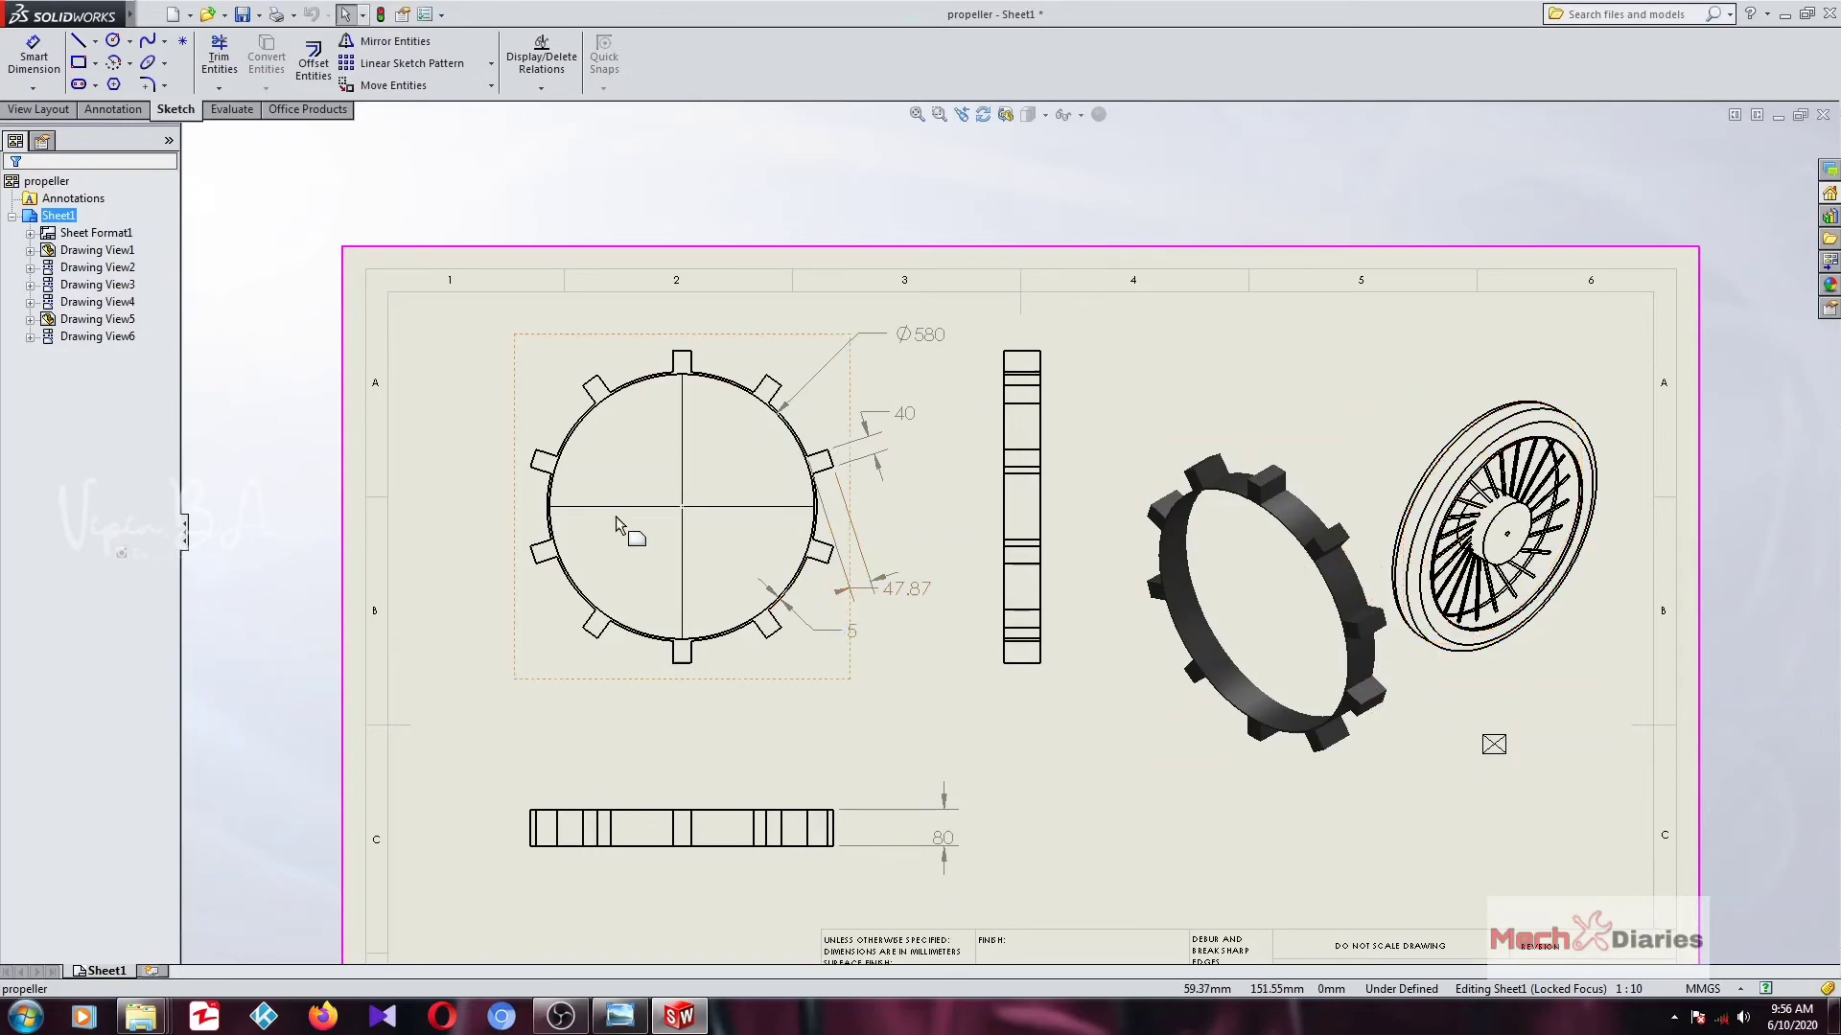
pyautogui.scroll(-2, 753, 463)
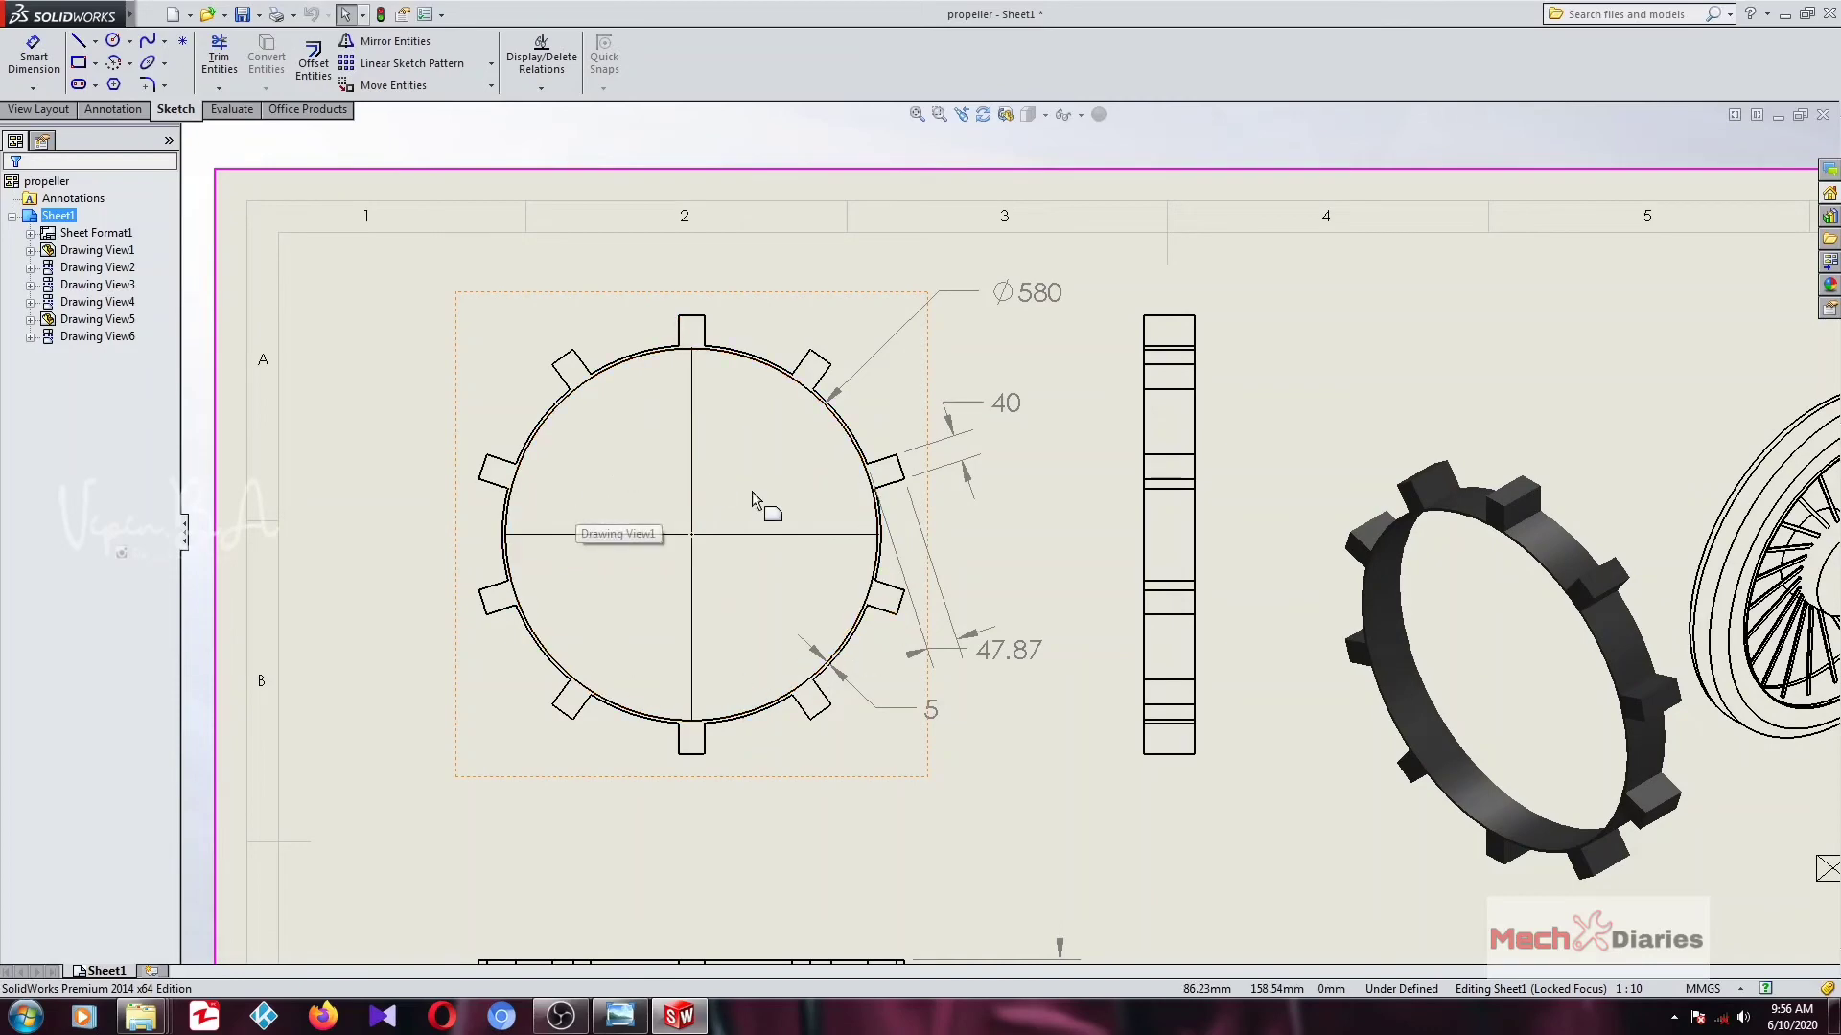
pyautogui.scroll(3, 1210, 643)
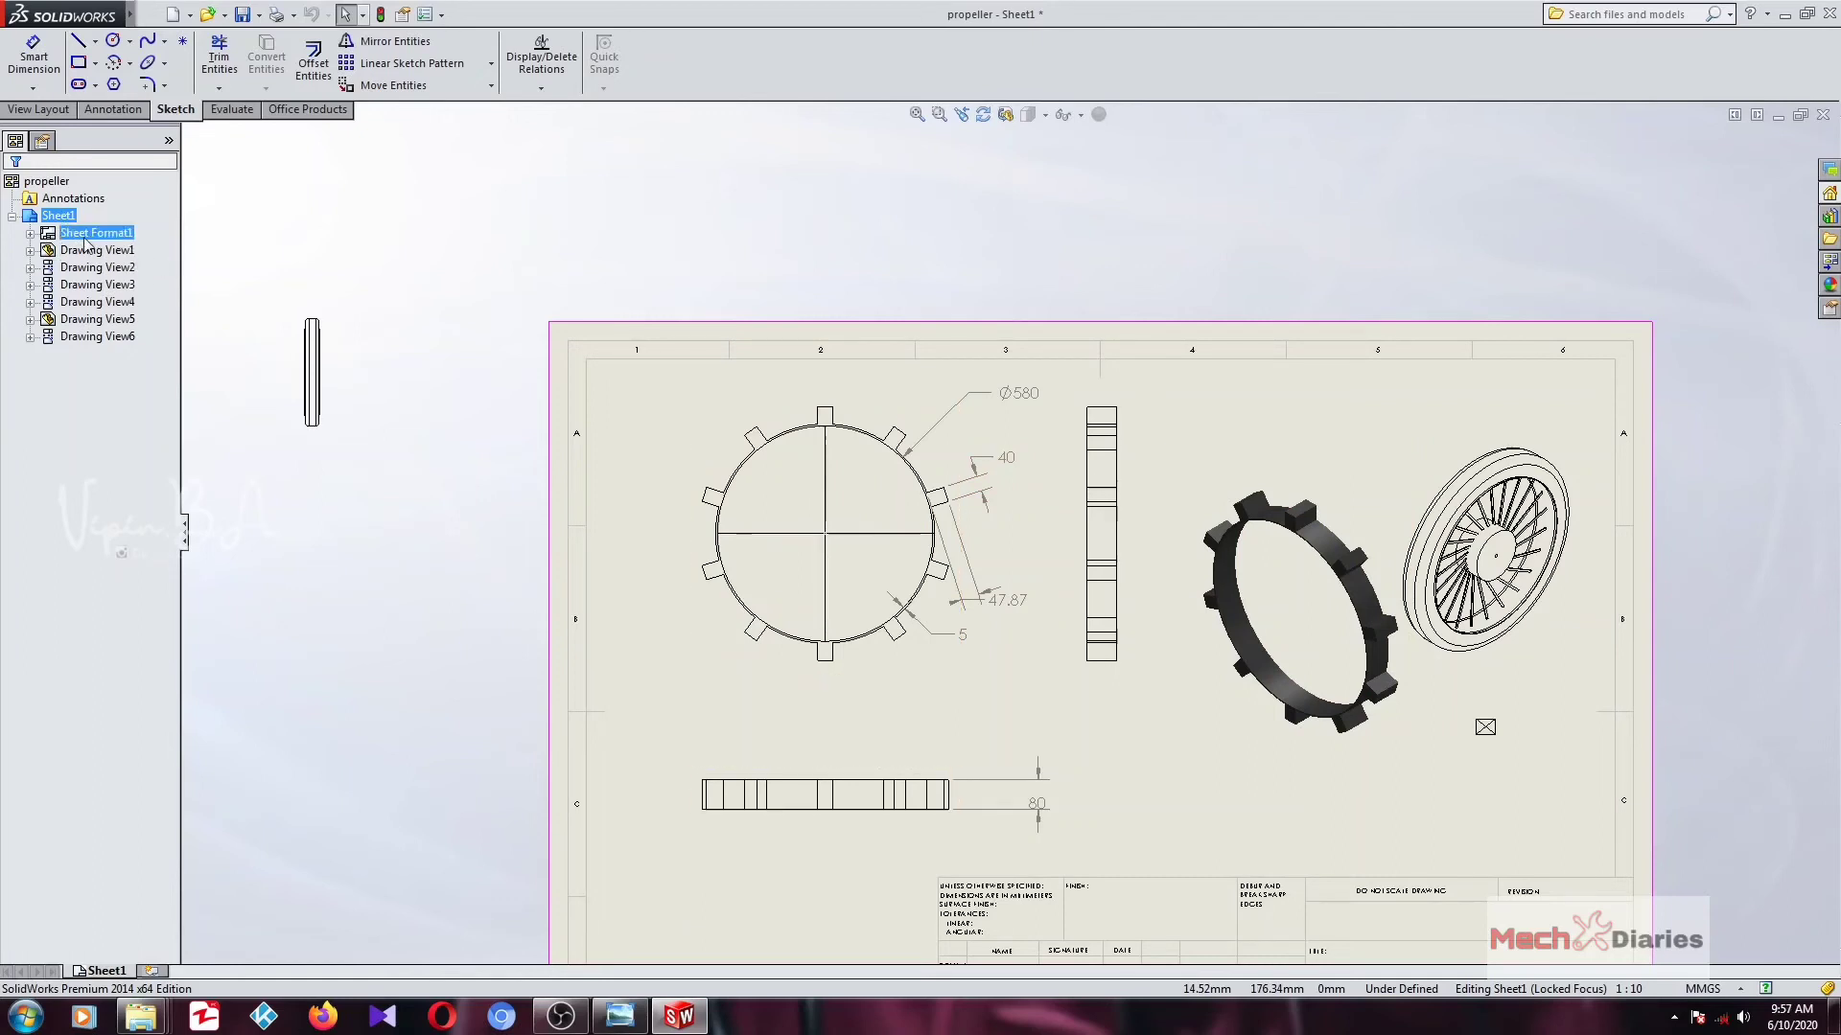
pyautogui.rightClick(55, 222)
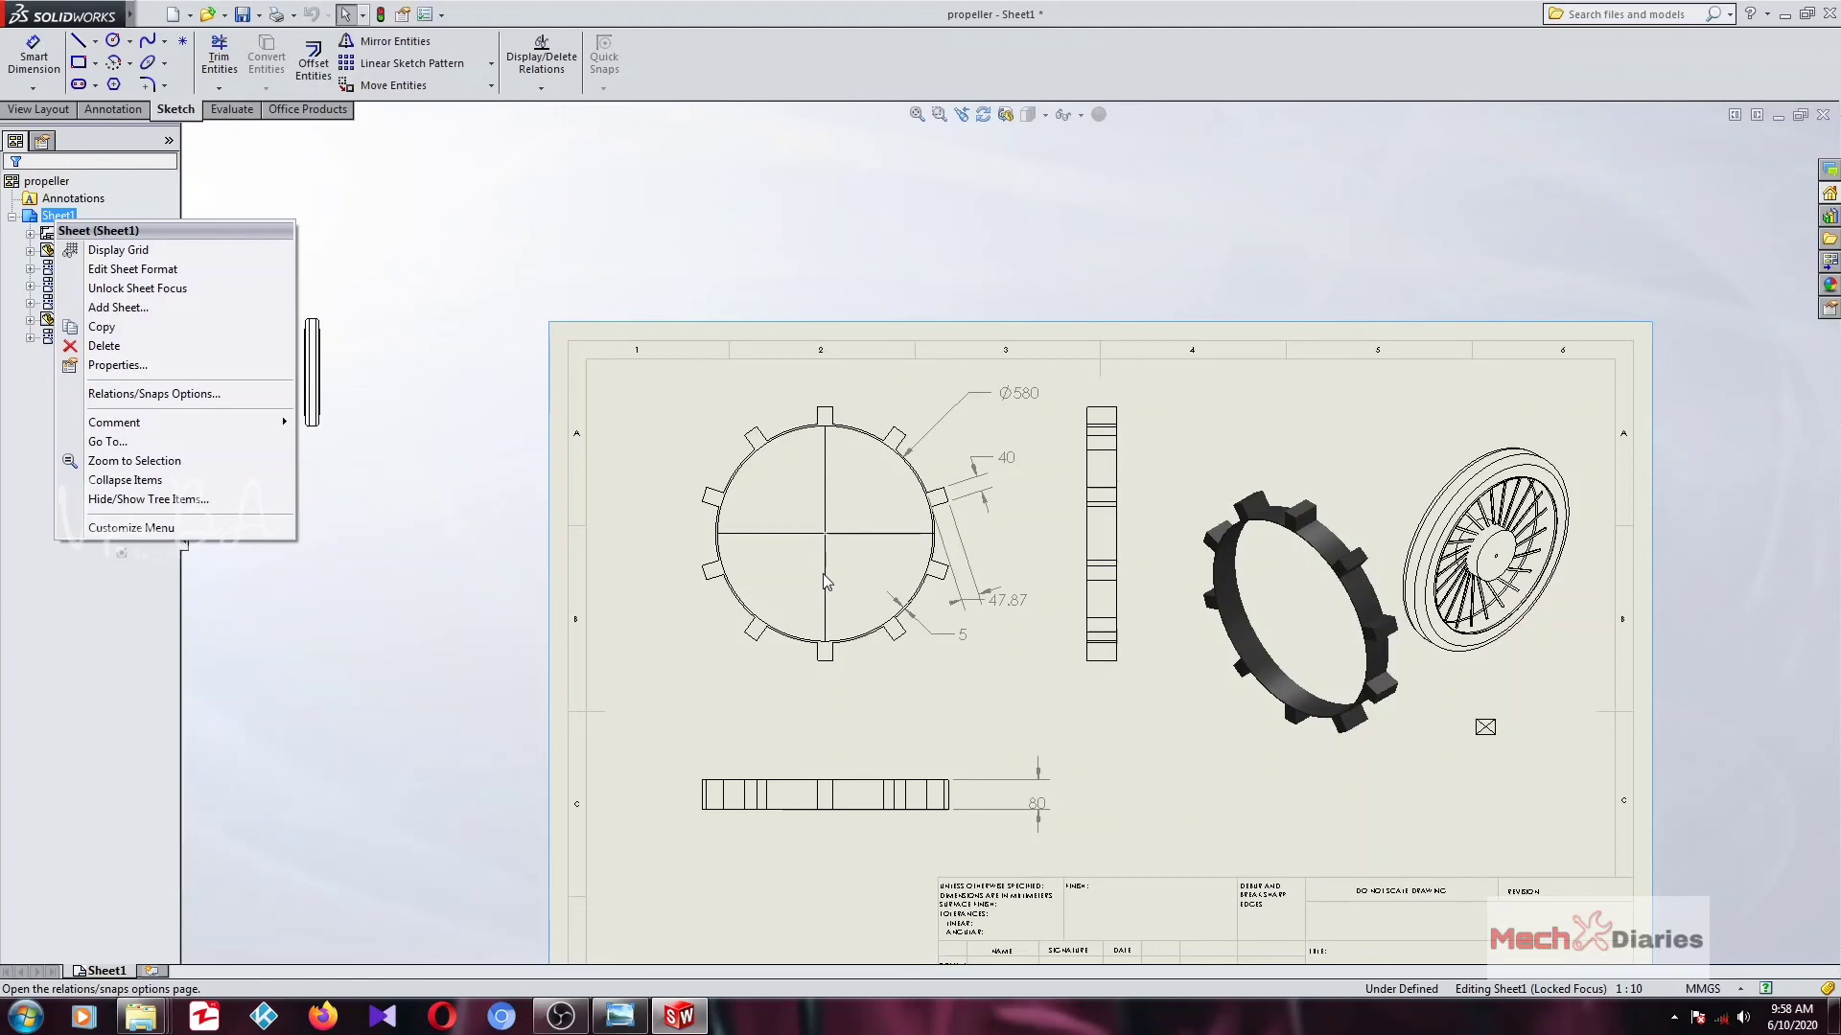
pyautogui.click(781, 301)
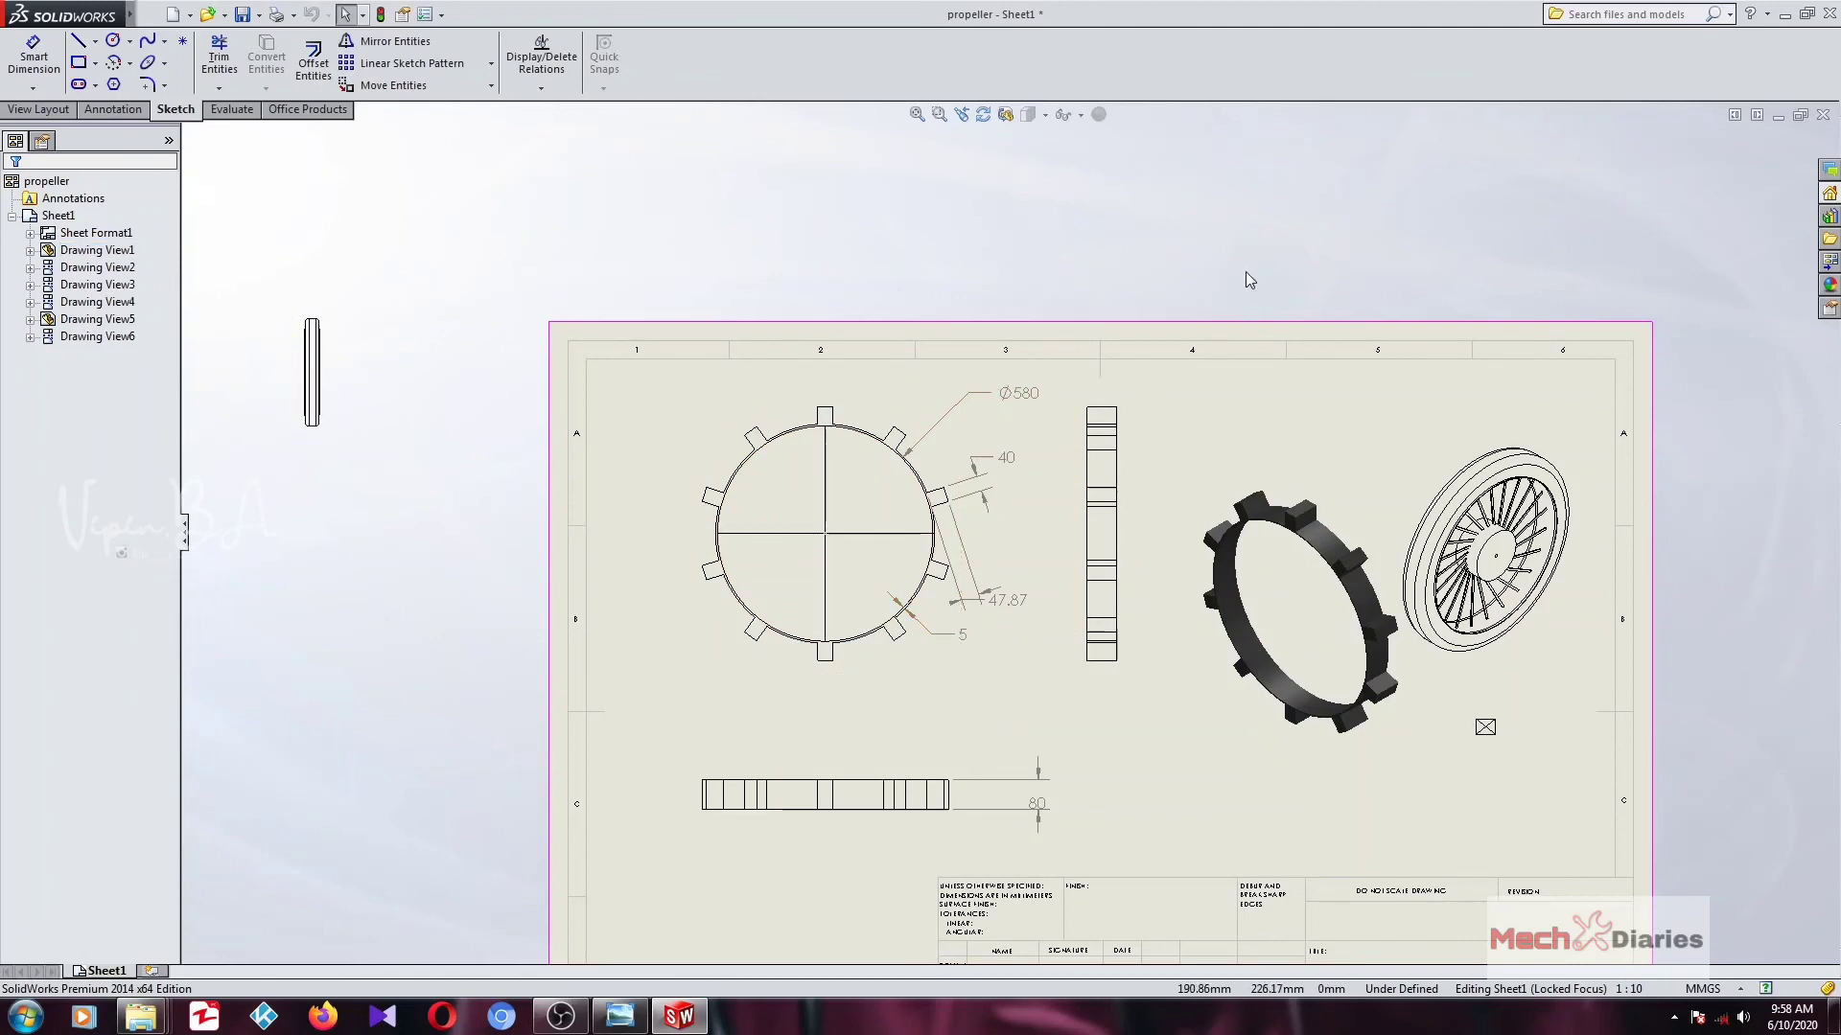
# Close the propeller drawing, bringing up the Save modified documents prompt.
pyautogui.click(1823, 115)
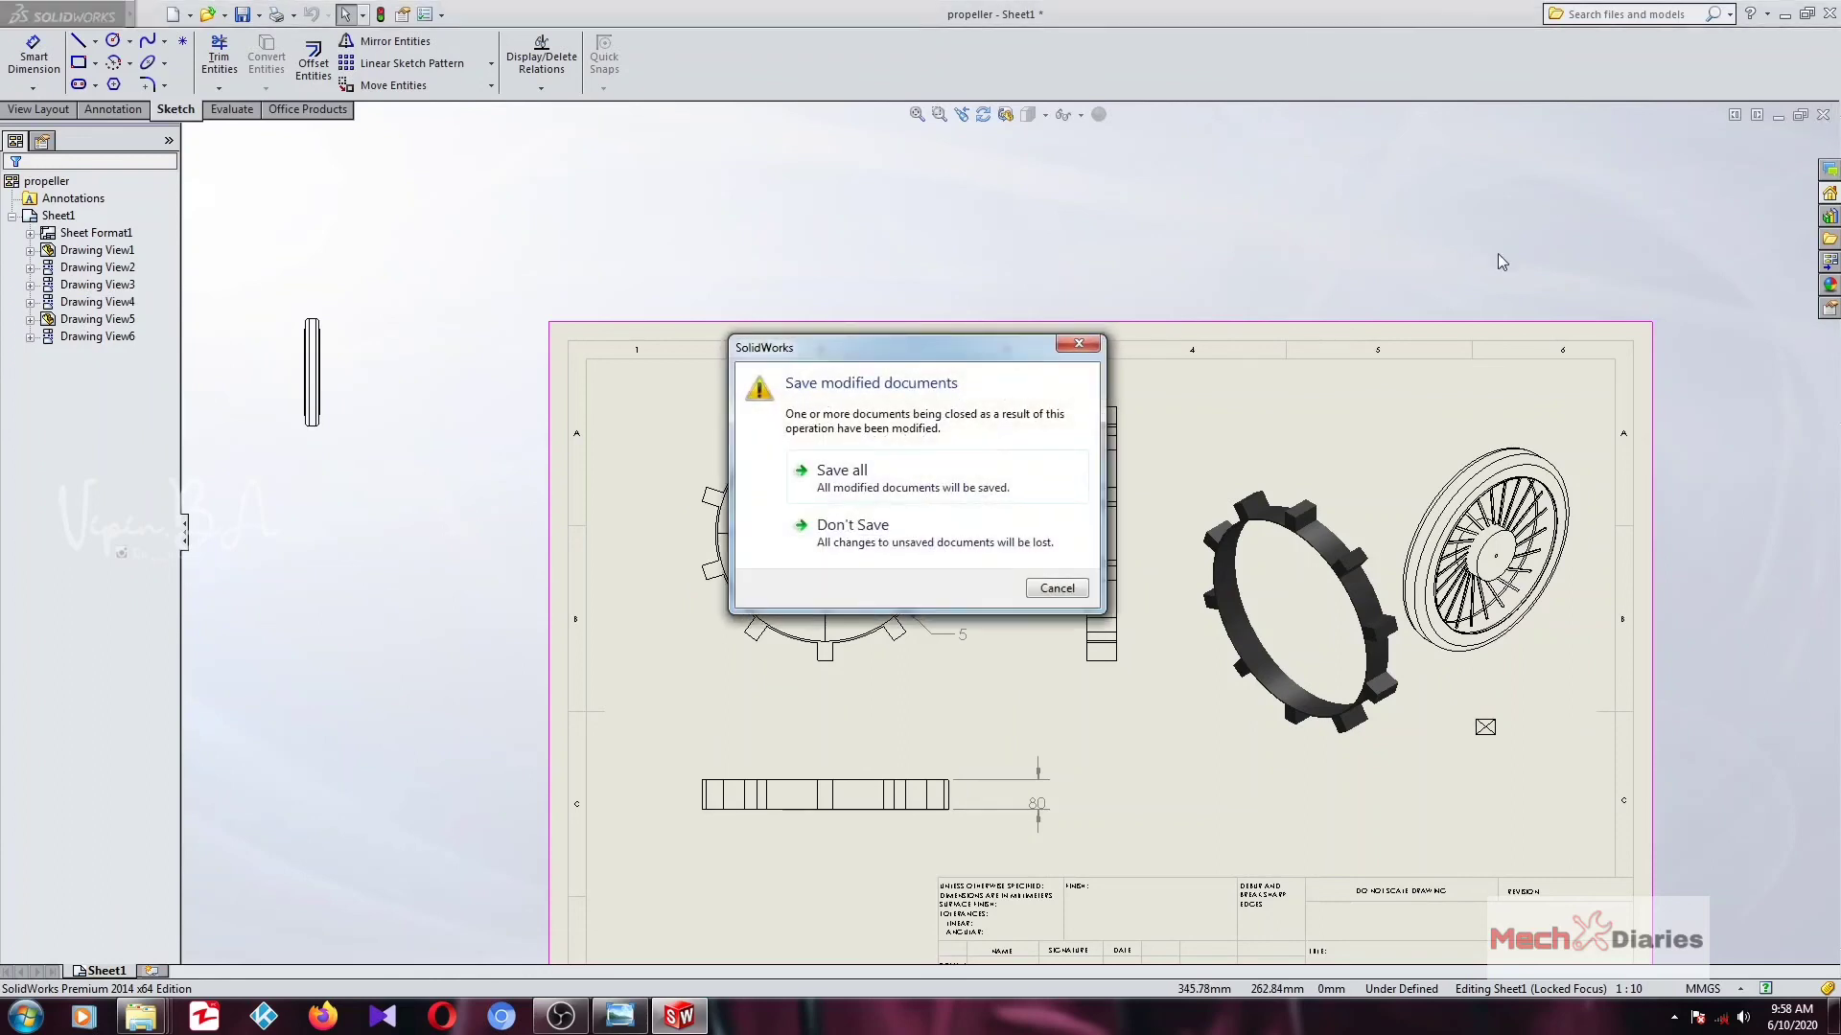